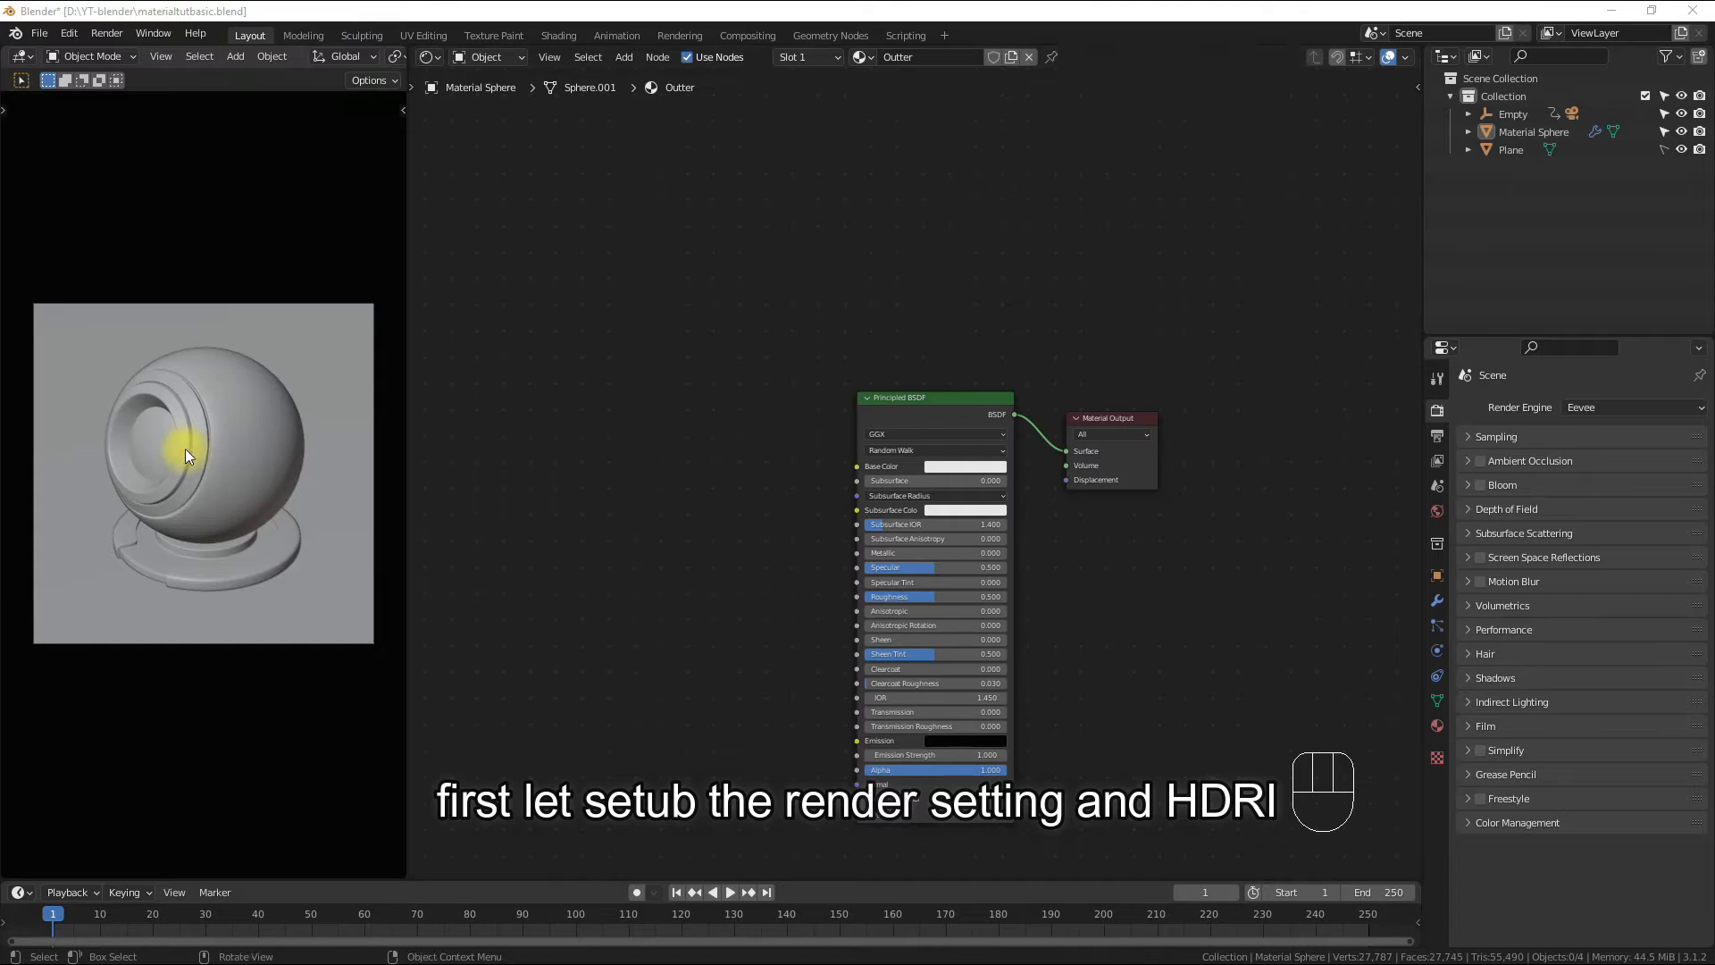
- Select the material sphere and switch the viewport shading to Rendered
left_click(185, 448)
key("z")
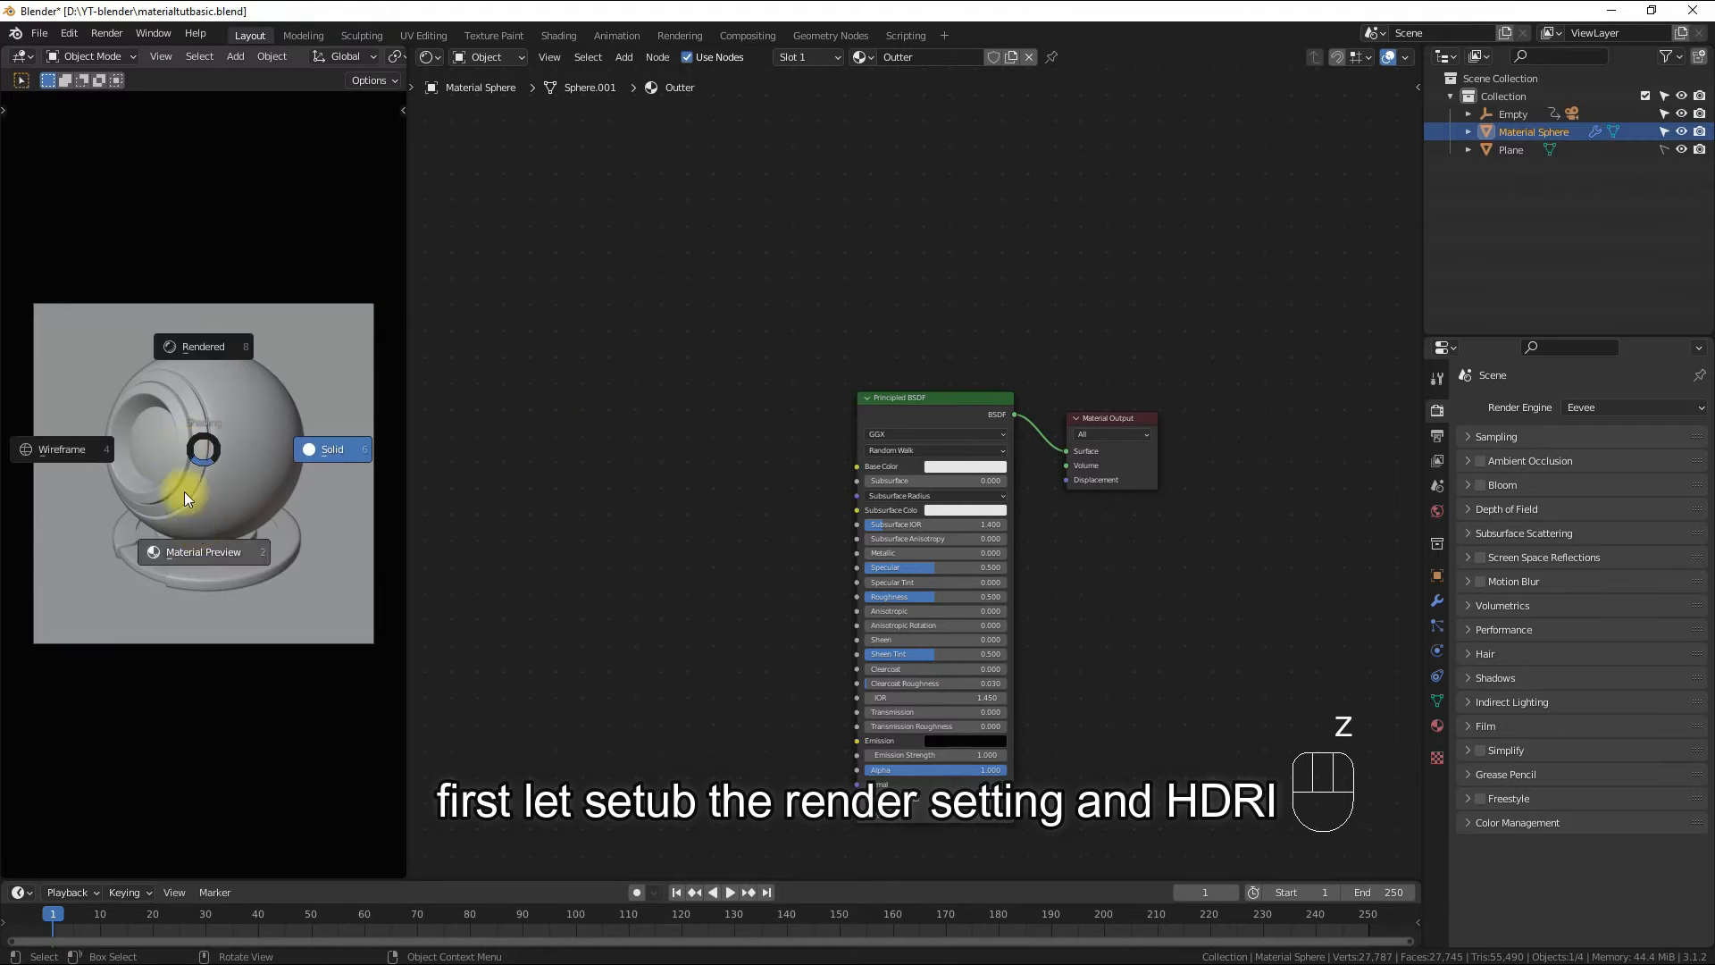
left_click(201, 346)
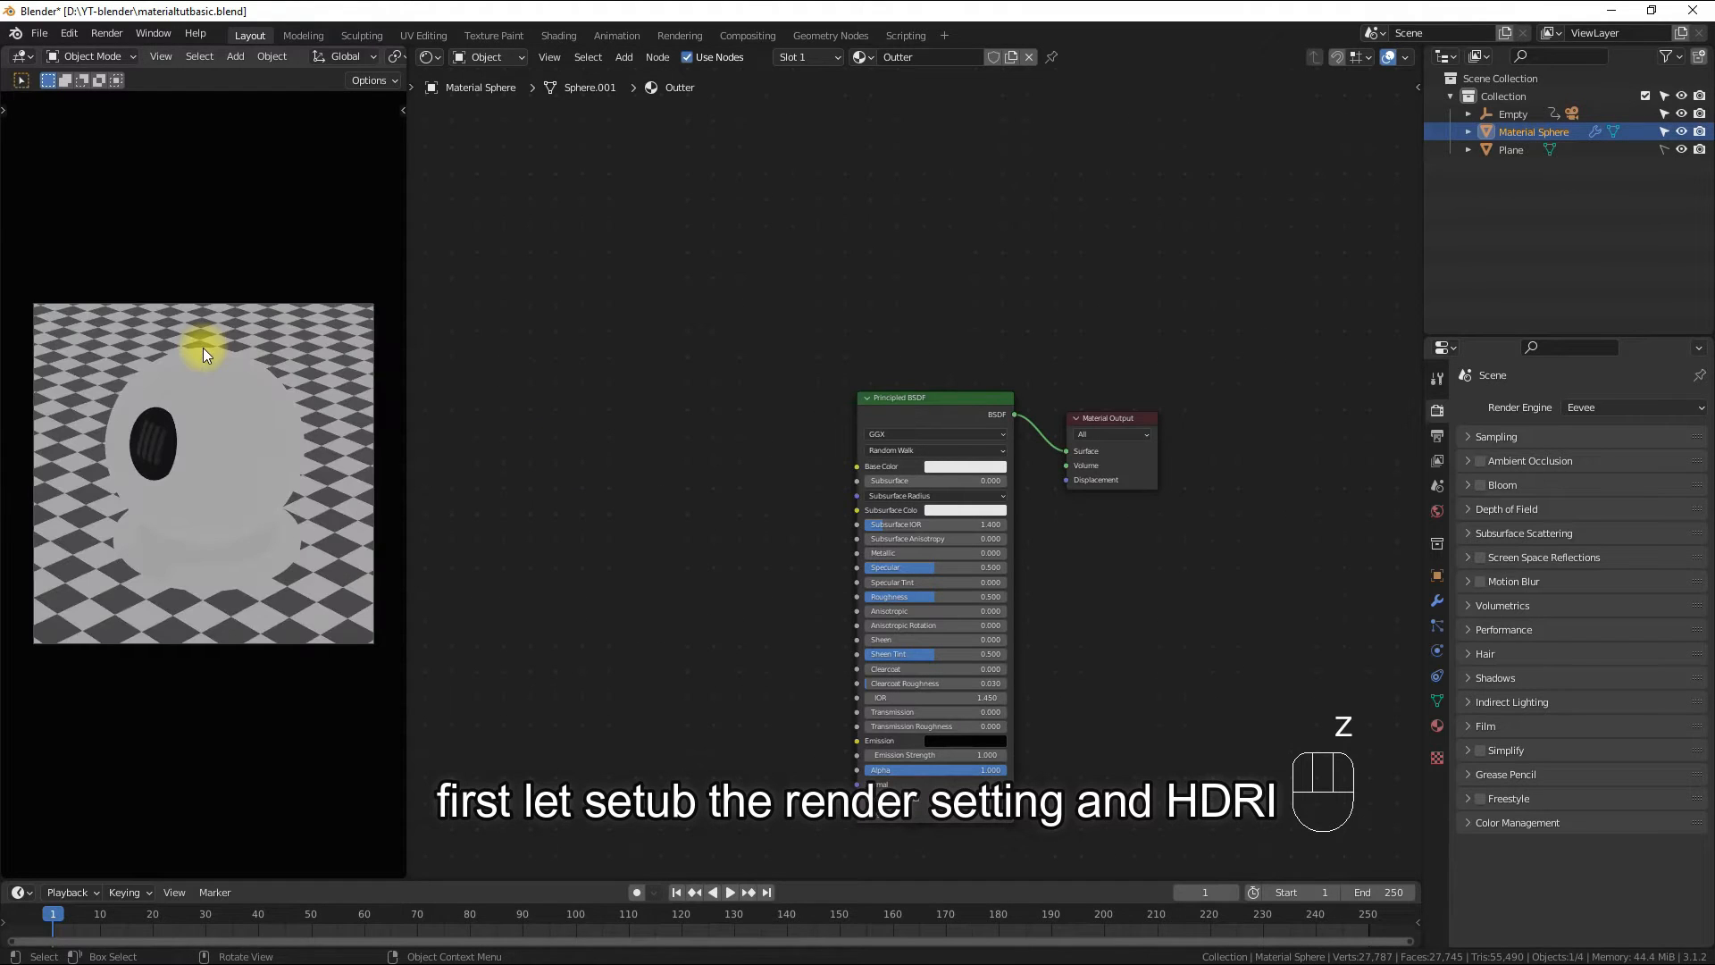
- Enable Ambient Occlusion, Bloom and Screen Space Reflections for the Eevee renderer
left_click(1478, 461)
left_click(1478, 484)
left_click(1480, 555)
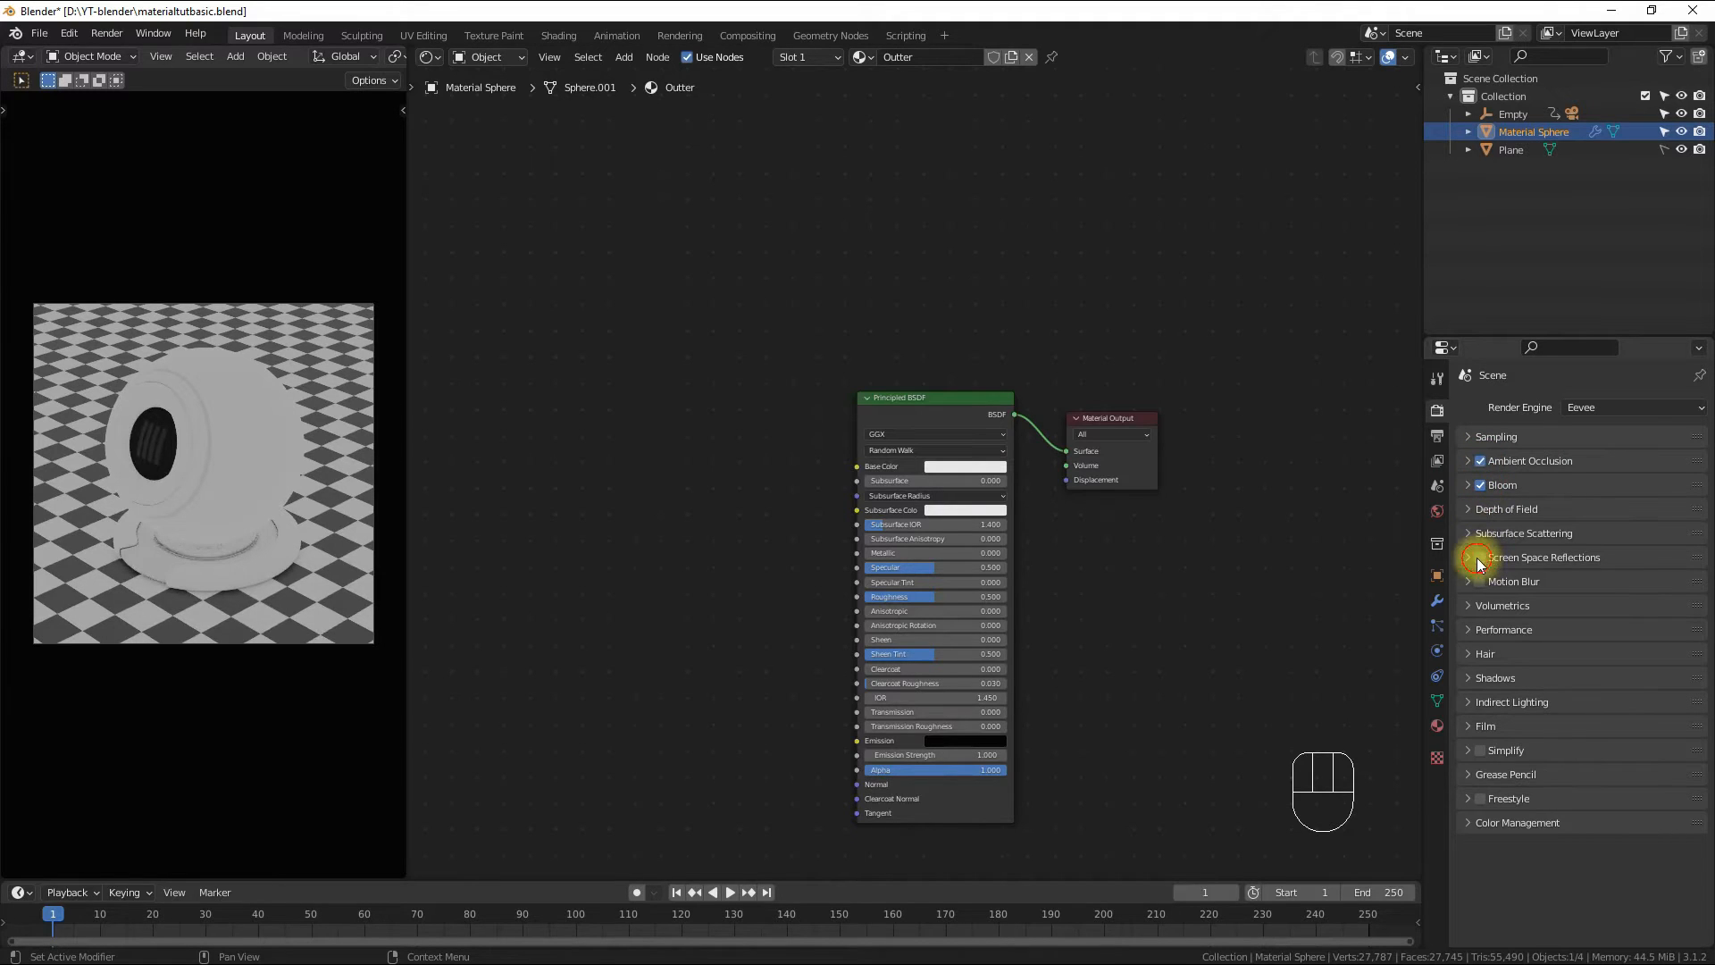
- Set the scene's colour management view transform to Standard
left_click(1465, 818)
scroll(1571, 804, "down", 2)
left_click(1612, 822)
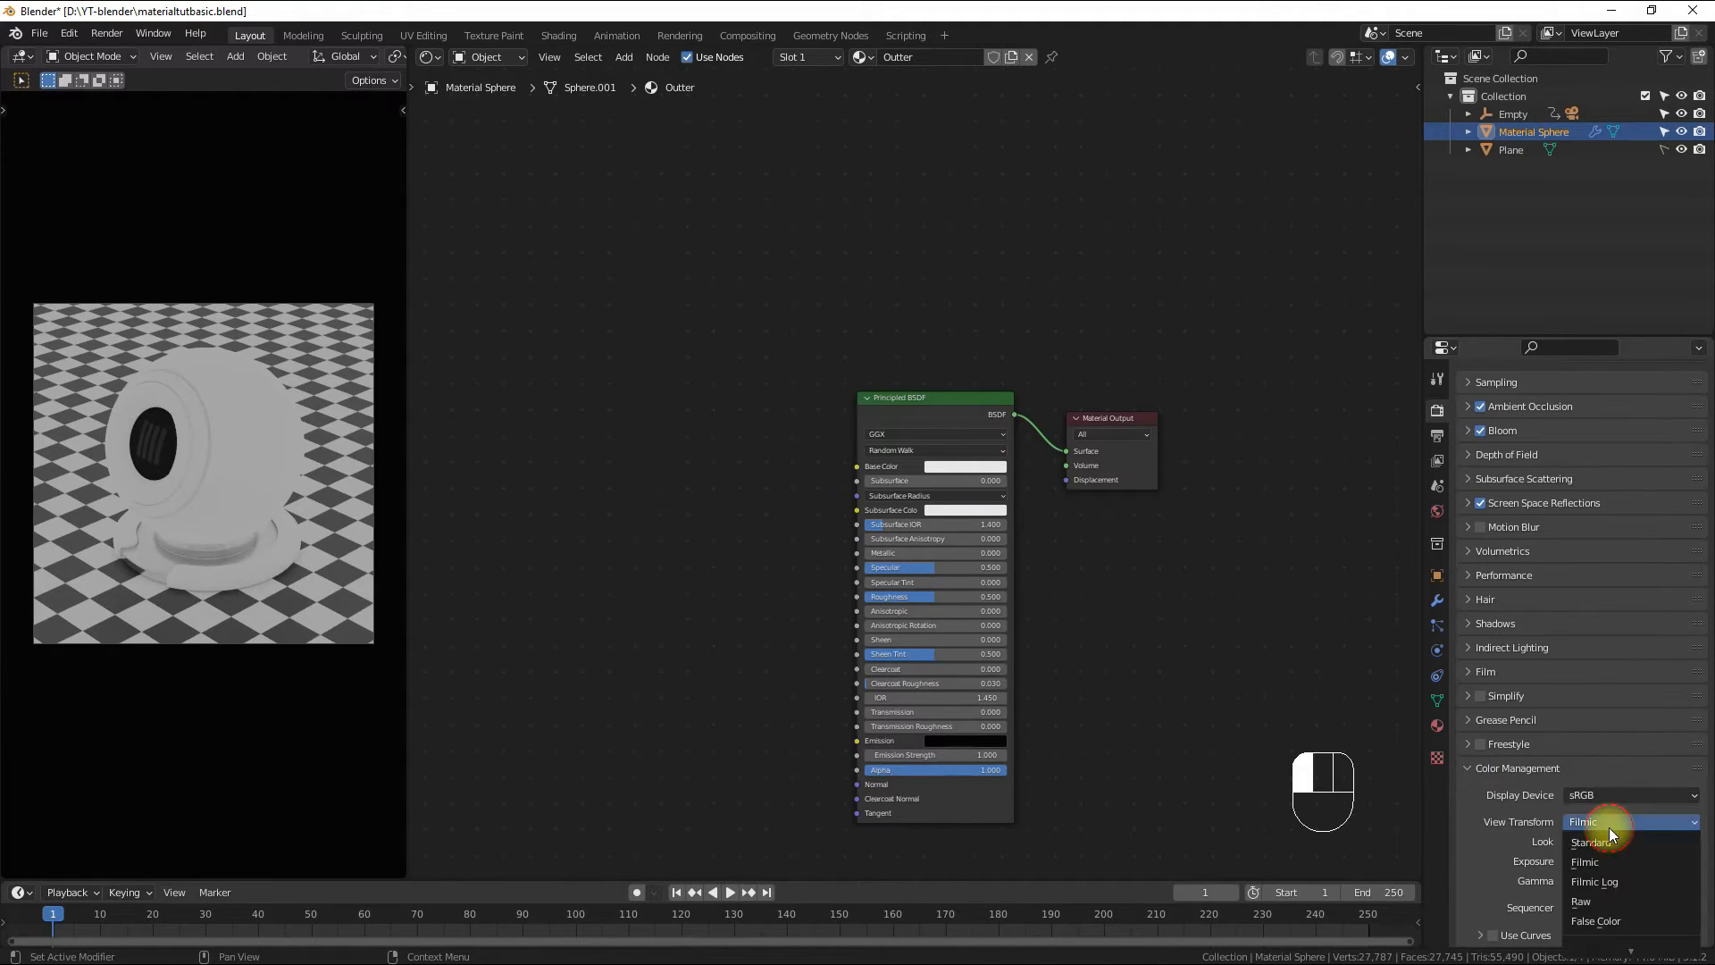
left_click(1597, 829)
left_click(1599, 843)
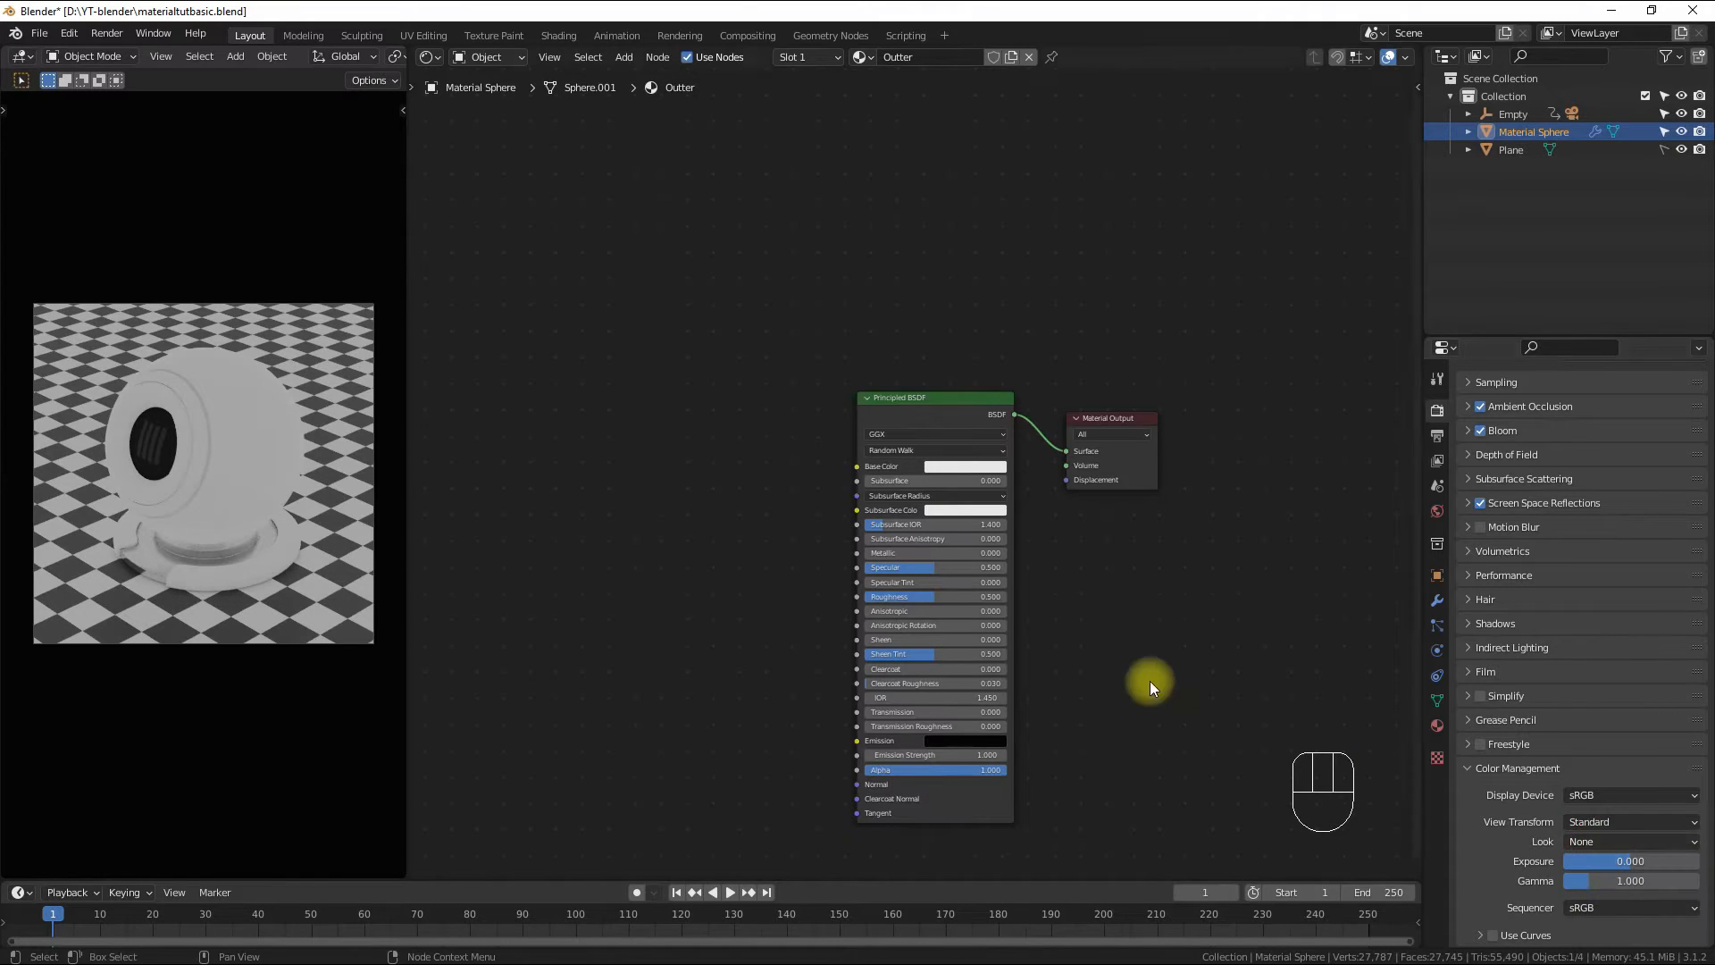
- Assign an Environment Texture to the world background colour and load bush_restaurant_4k.exr from the HDRI folder
left_click(1439, 511)
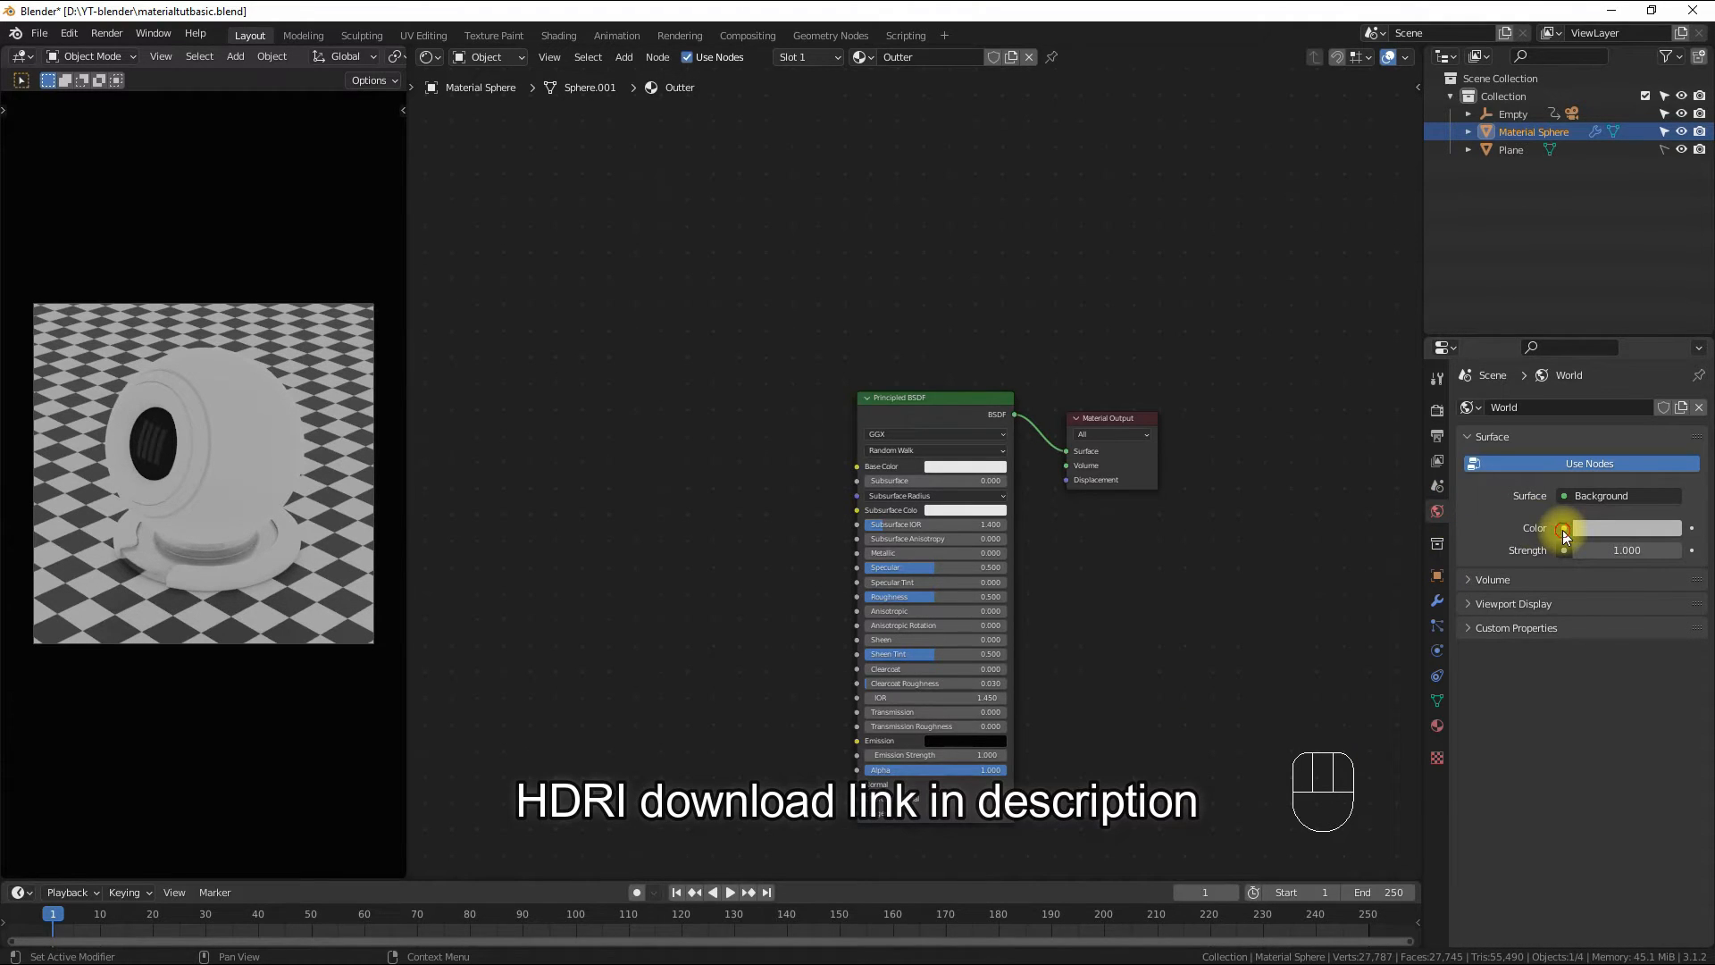
left_click(1563, 527)
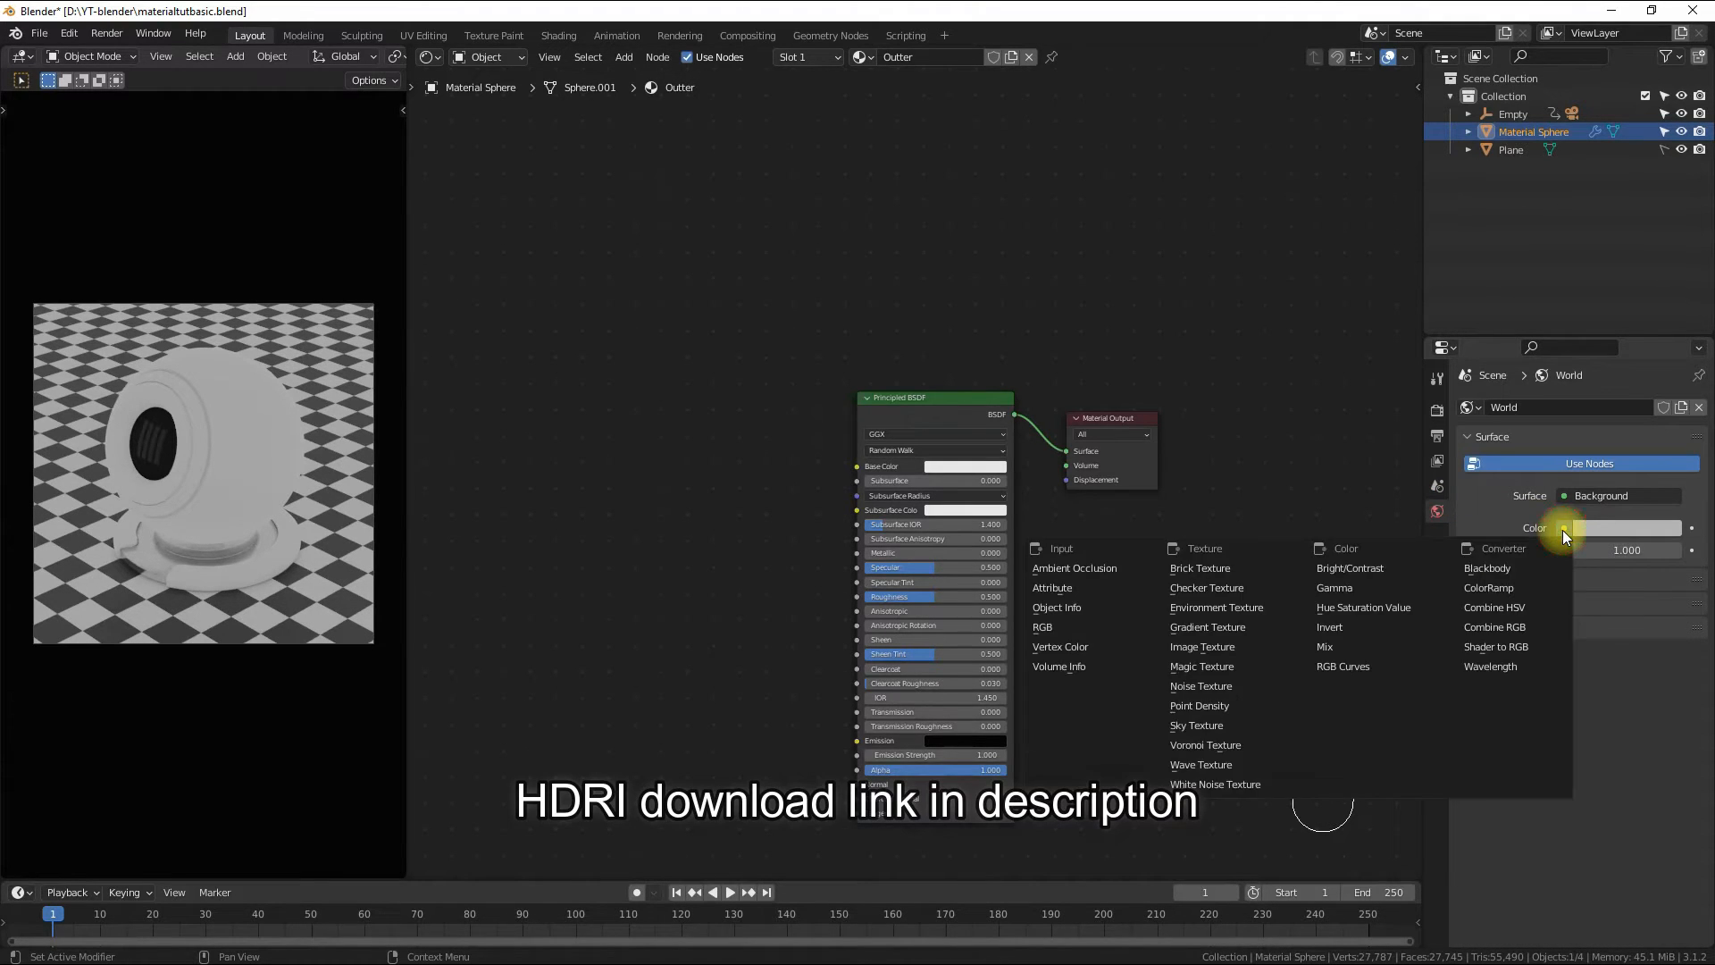
left_click(1266, 608)
left_click(1653, 552)
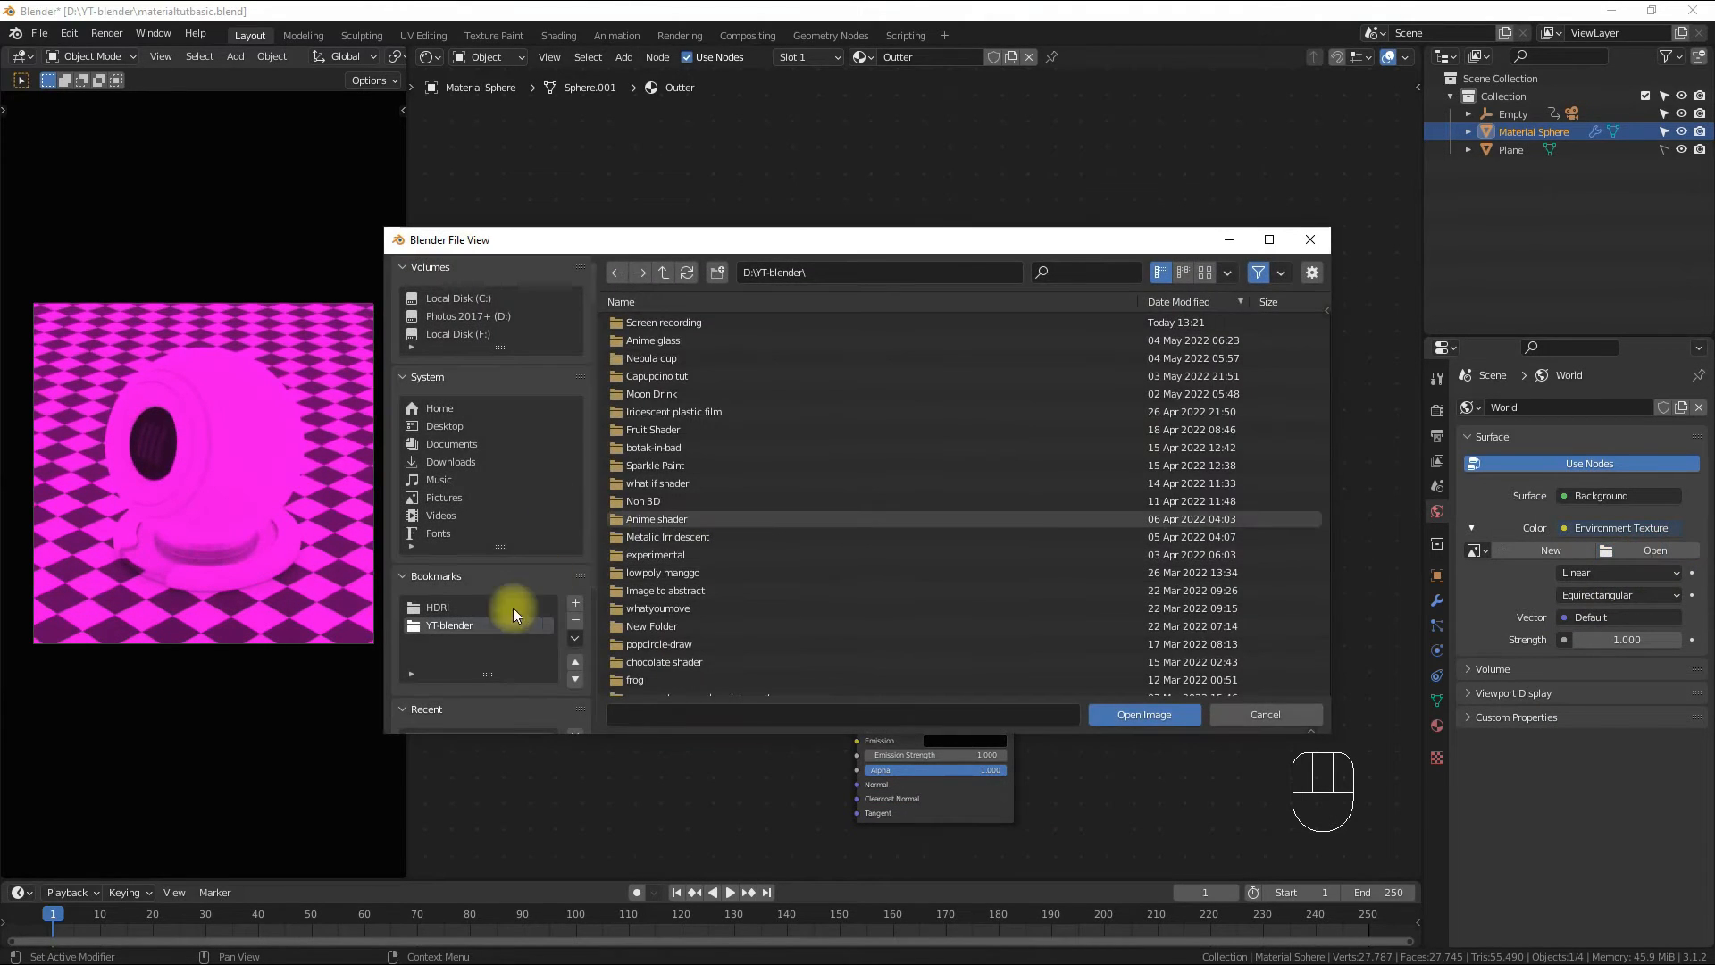
left_click(437, 608)
double_click(695, 395)
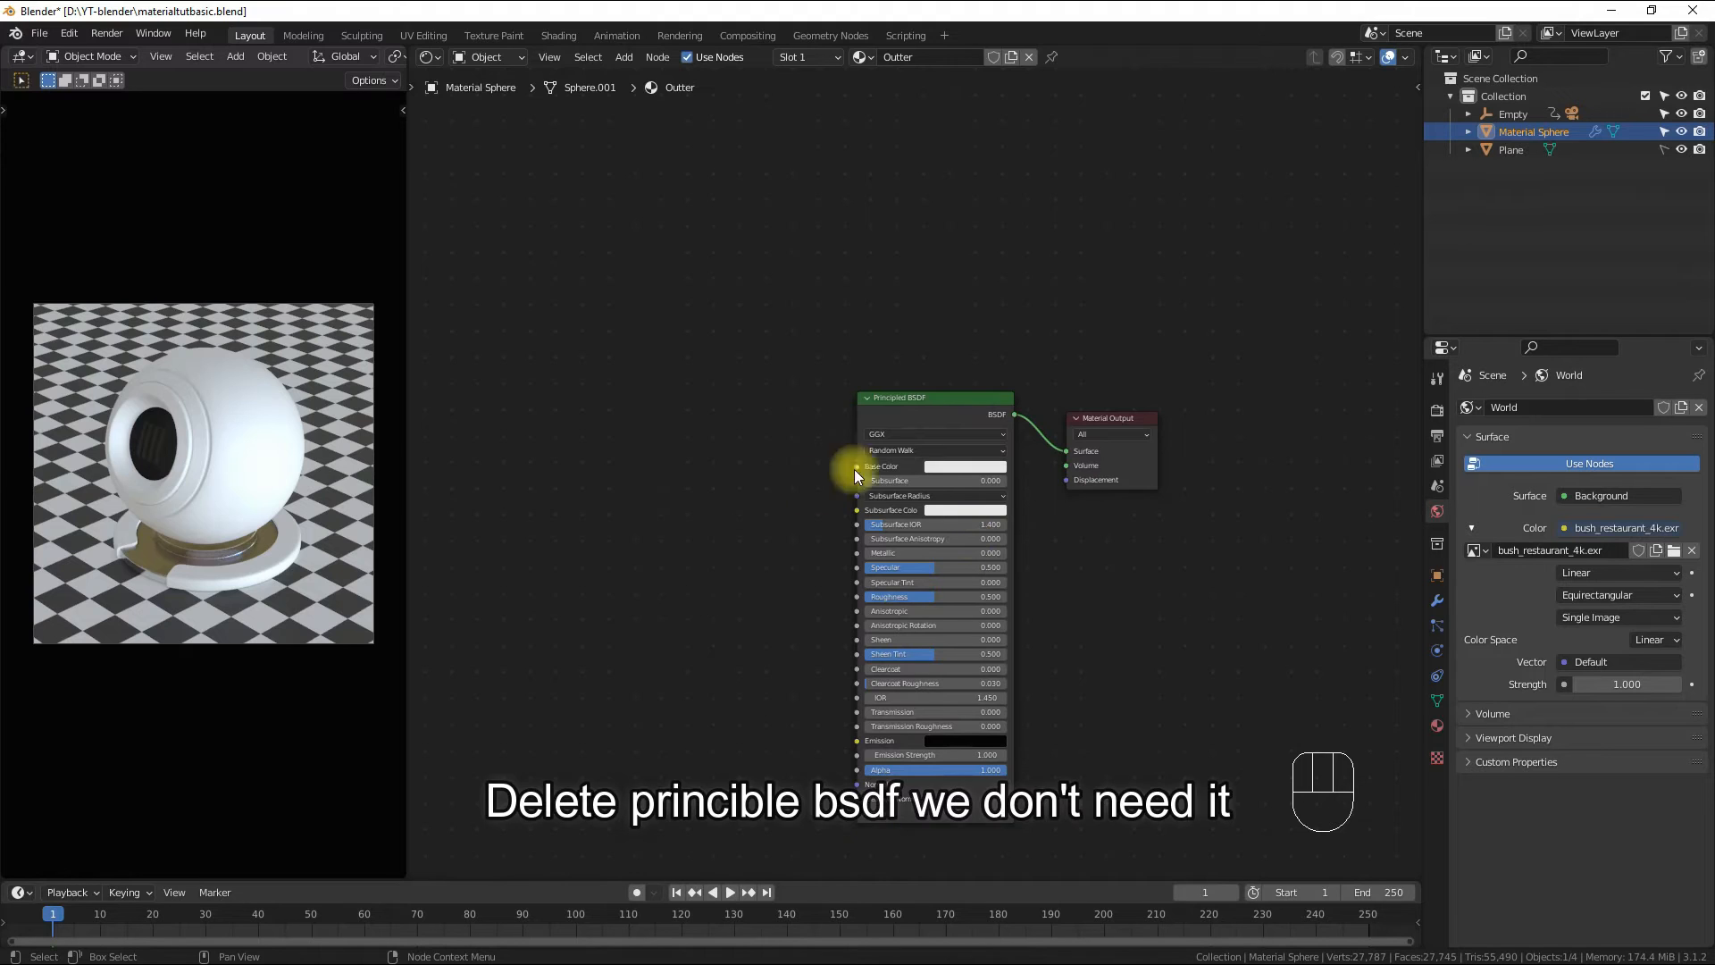
- Replace the Principled BSDF with a Glossy BSDF node connected to the Material Output's Surface input
left_click(929, 406)
key("Delete")
key("shift+a")
left_click(748, 496)
type("sha")
key("BackSpace")
key("BackSpace")
key("BackSpace")
type("glo")
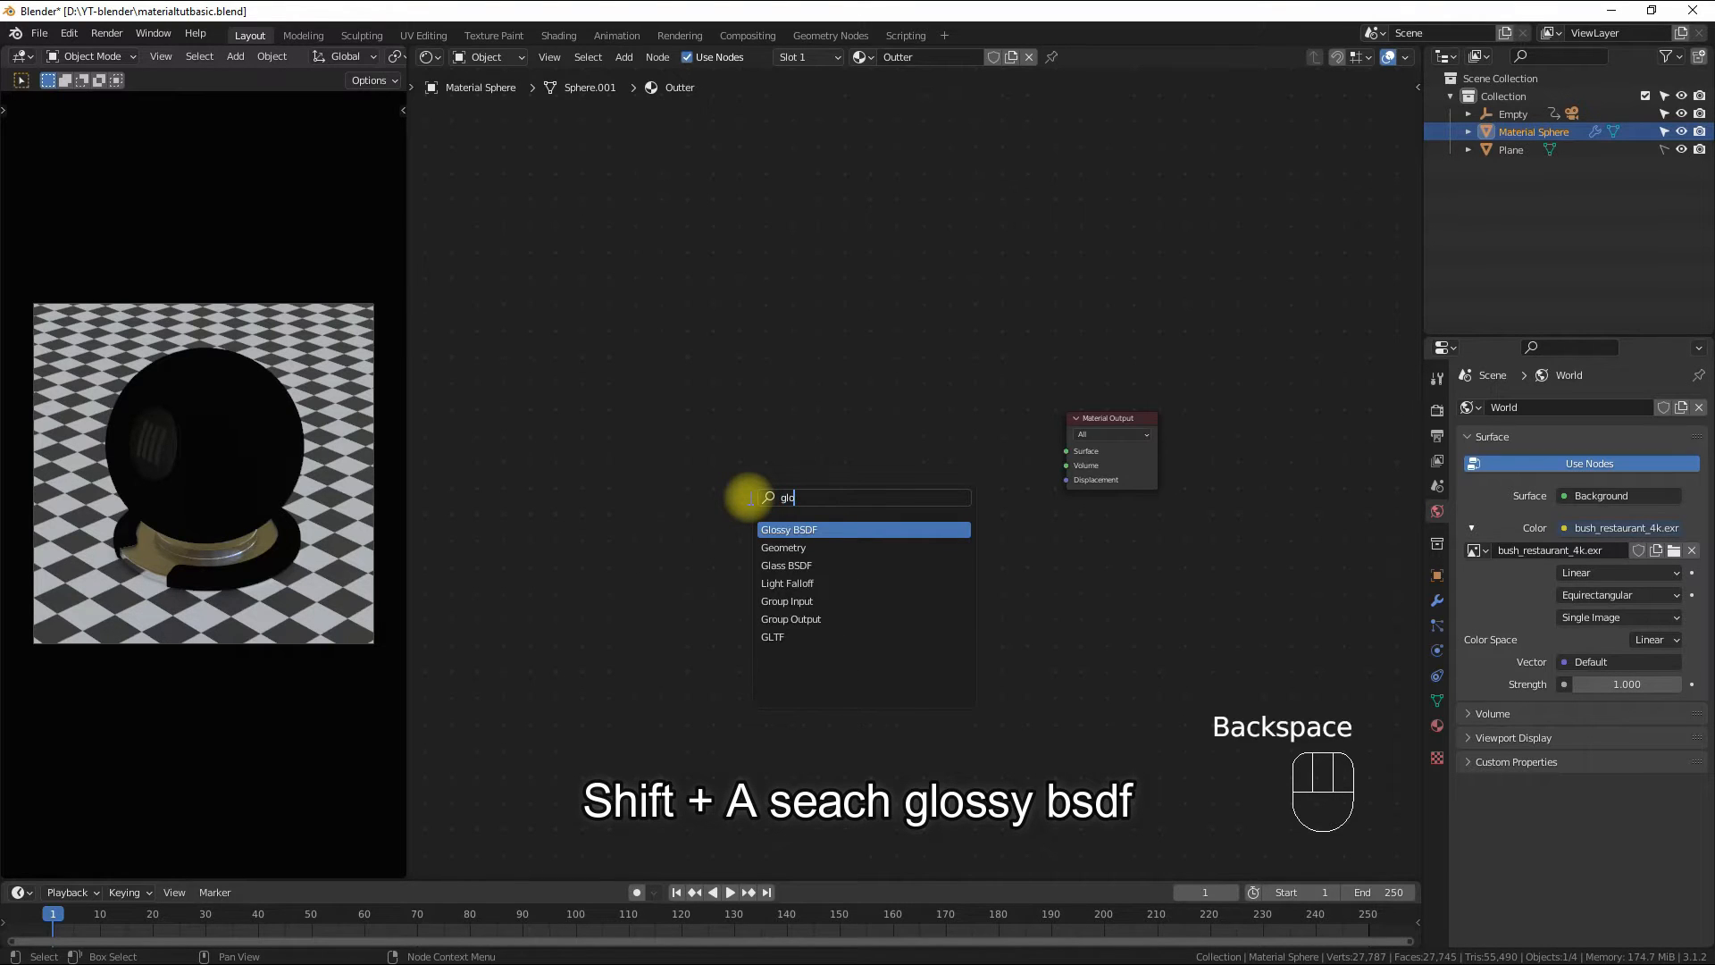
key("Return")
left_click(705, 464)
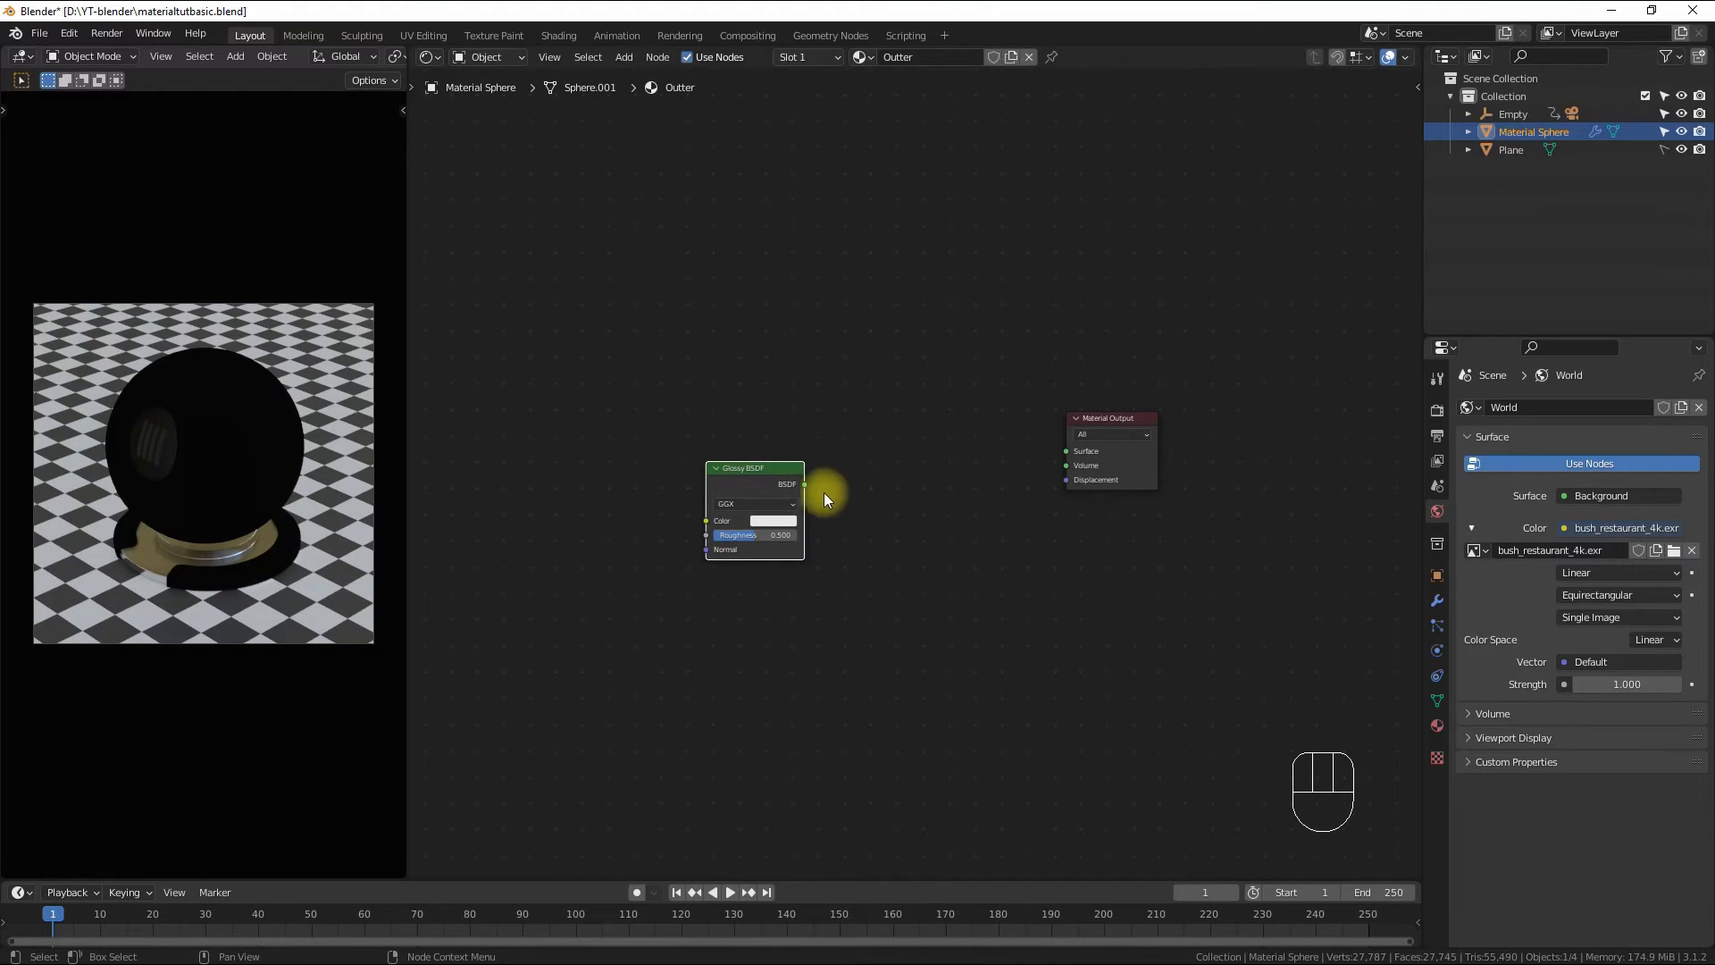
left_click_drag(805, 487, 1065, 451)
left_click_drag(754, 482, 680, 434)
- Add a Shader to RGB node on the link between the Glossy BSDF and the Material Output
key("shift+a")
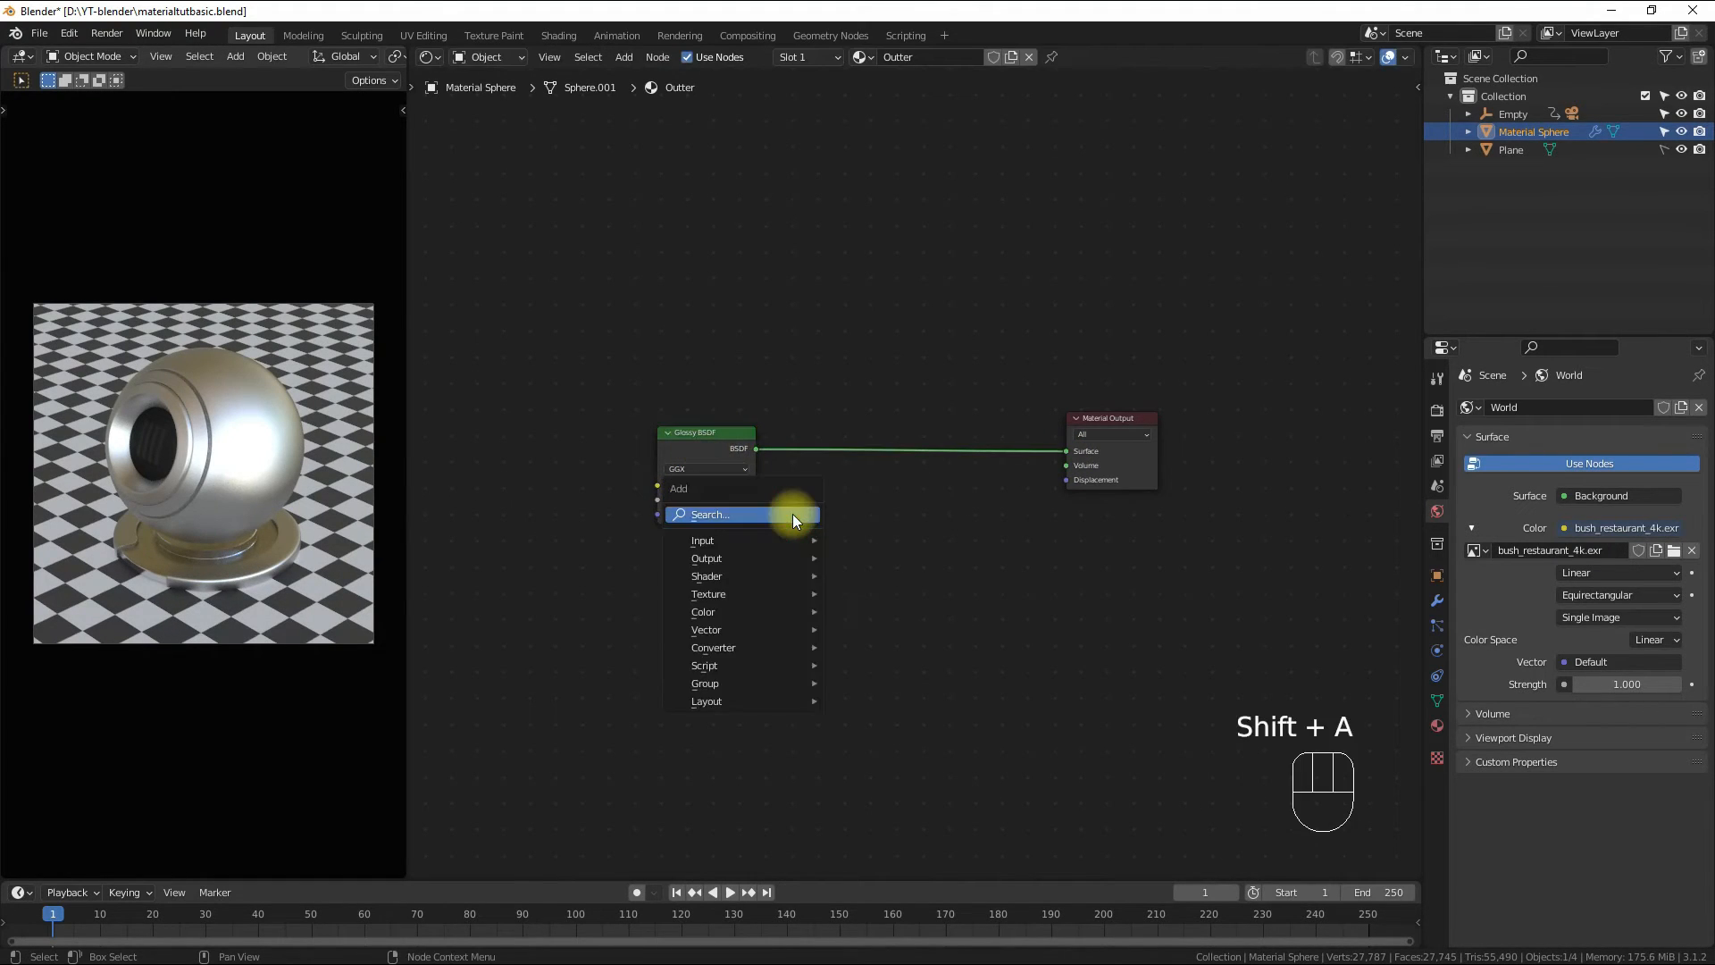
left_click(791, 512)
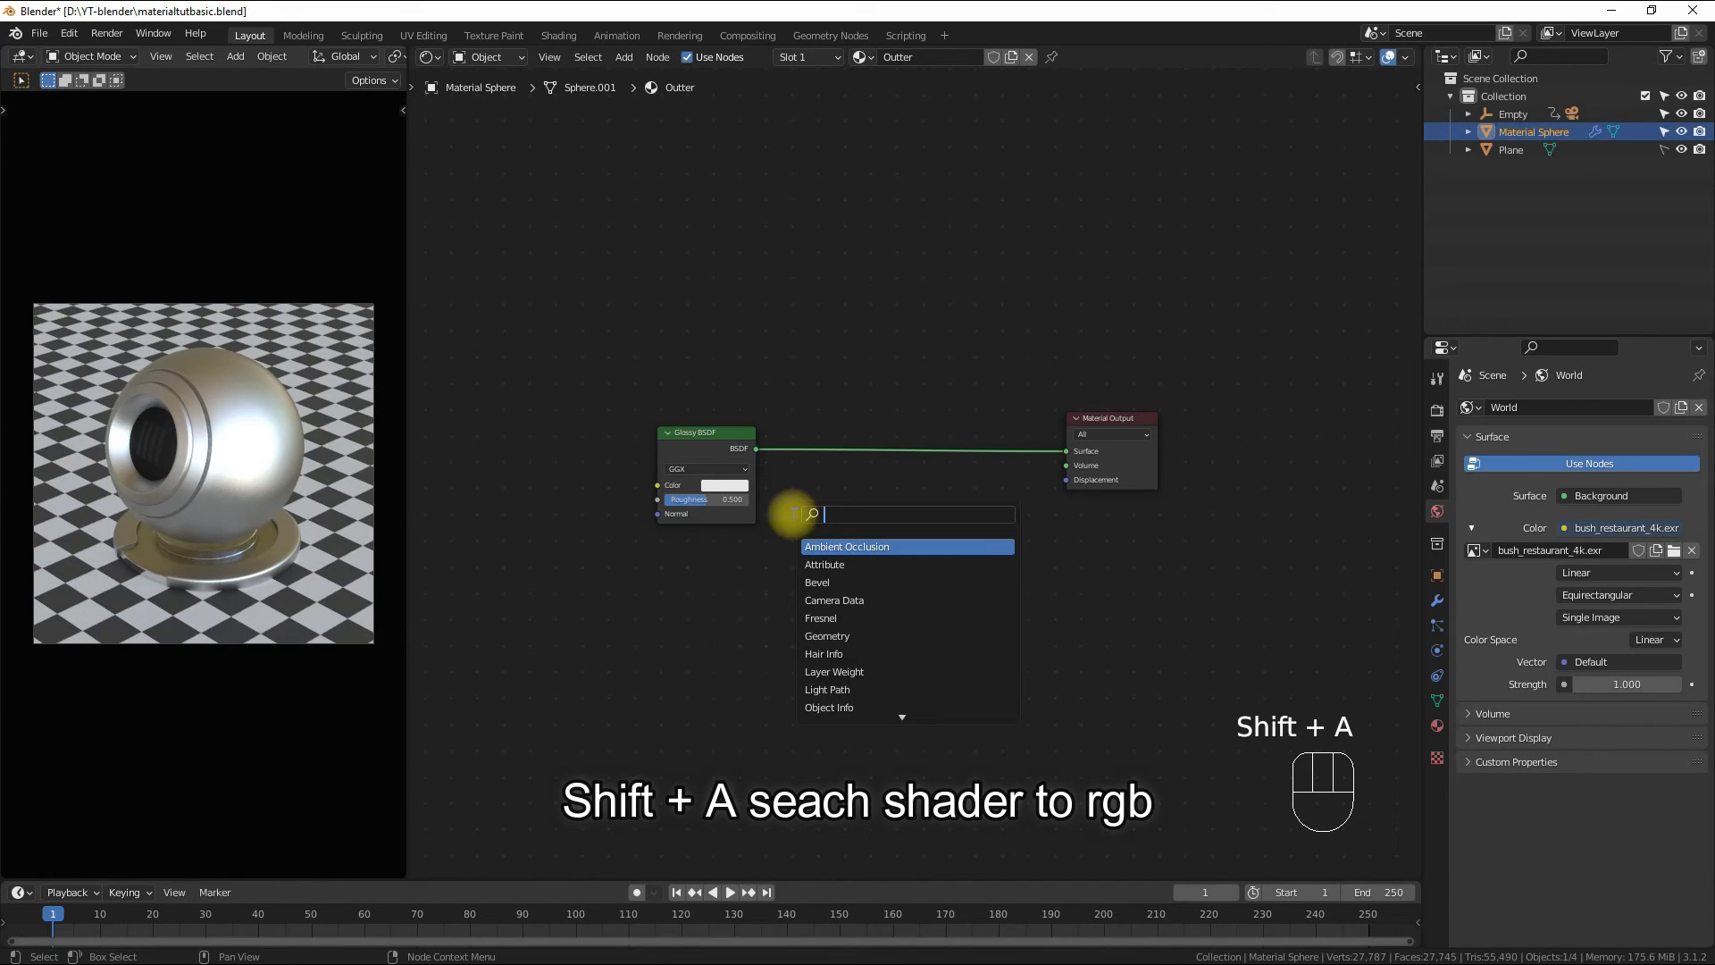
type("shader")
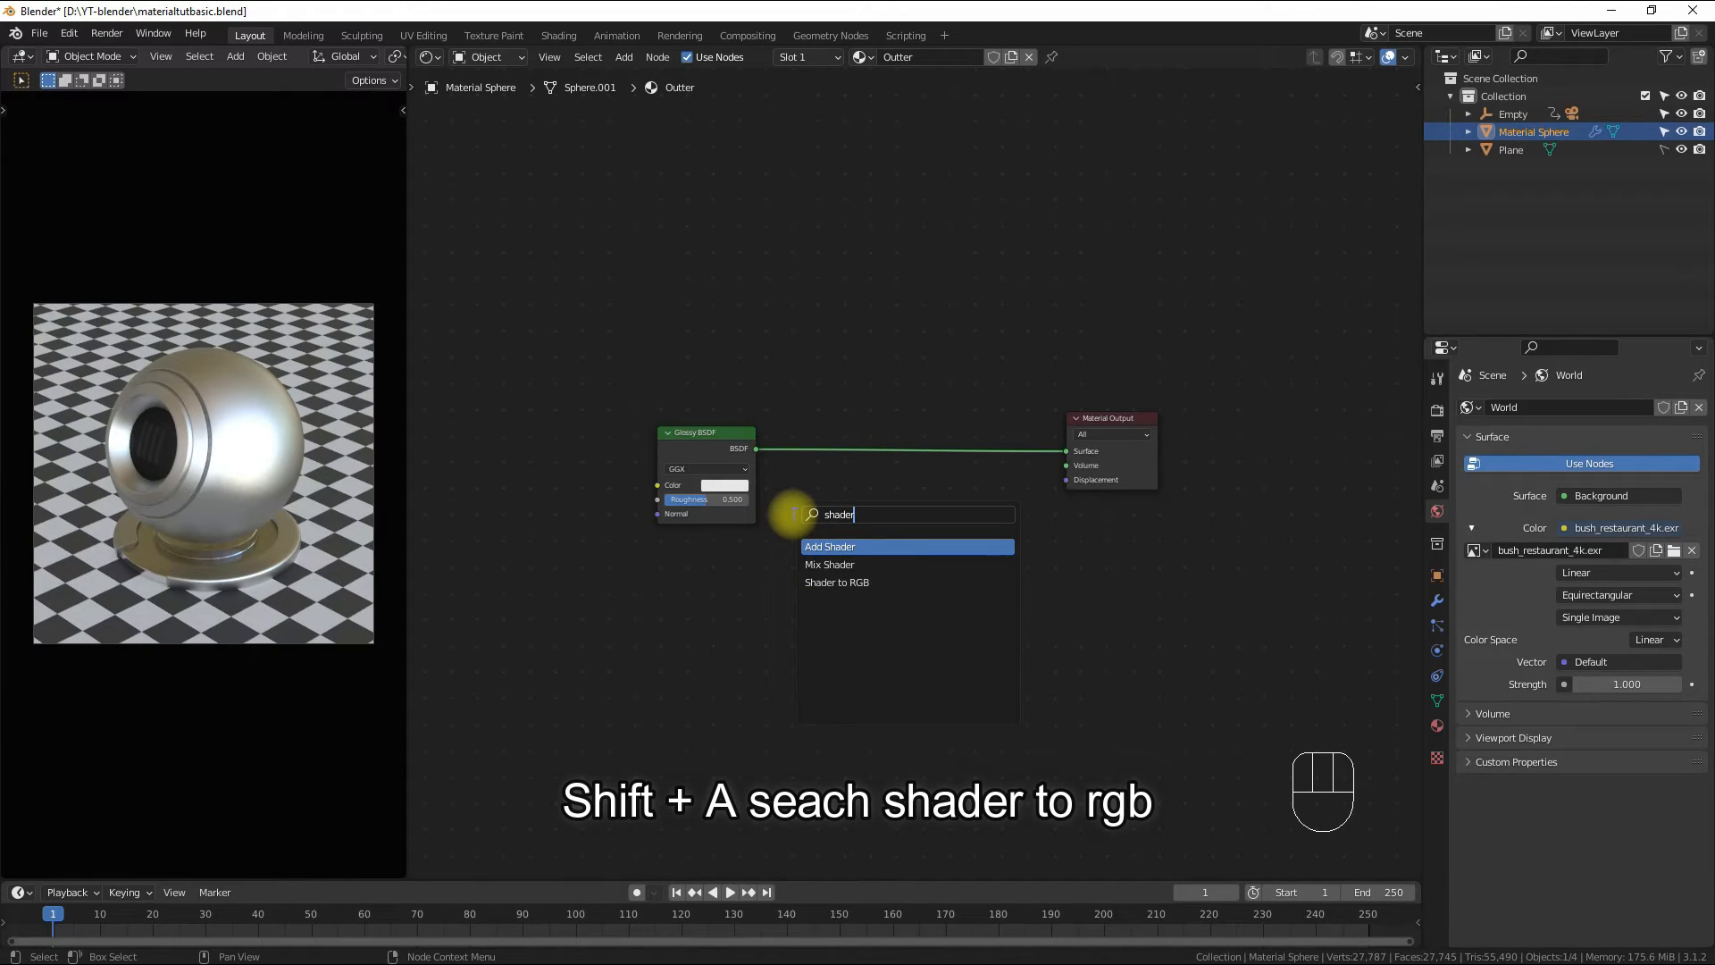
key("Down")
key("Down")
key("Return")
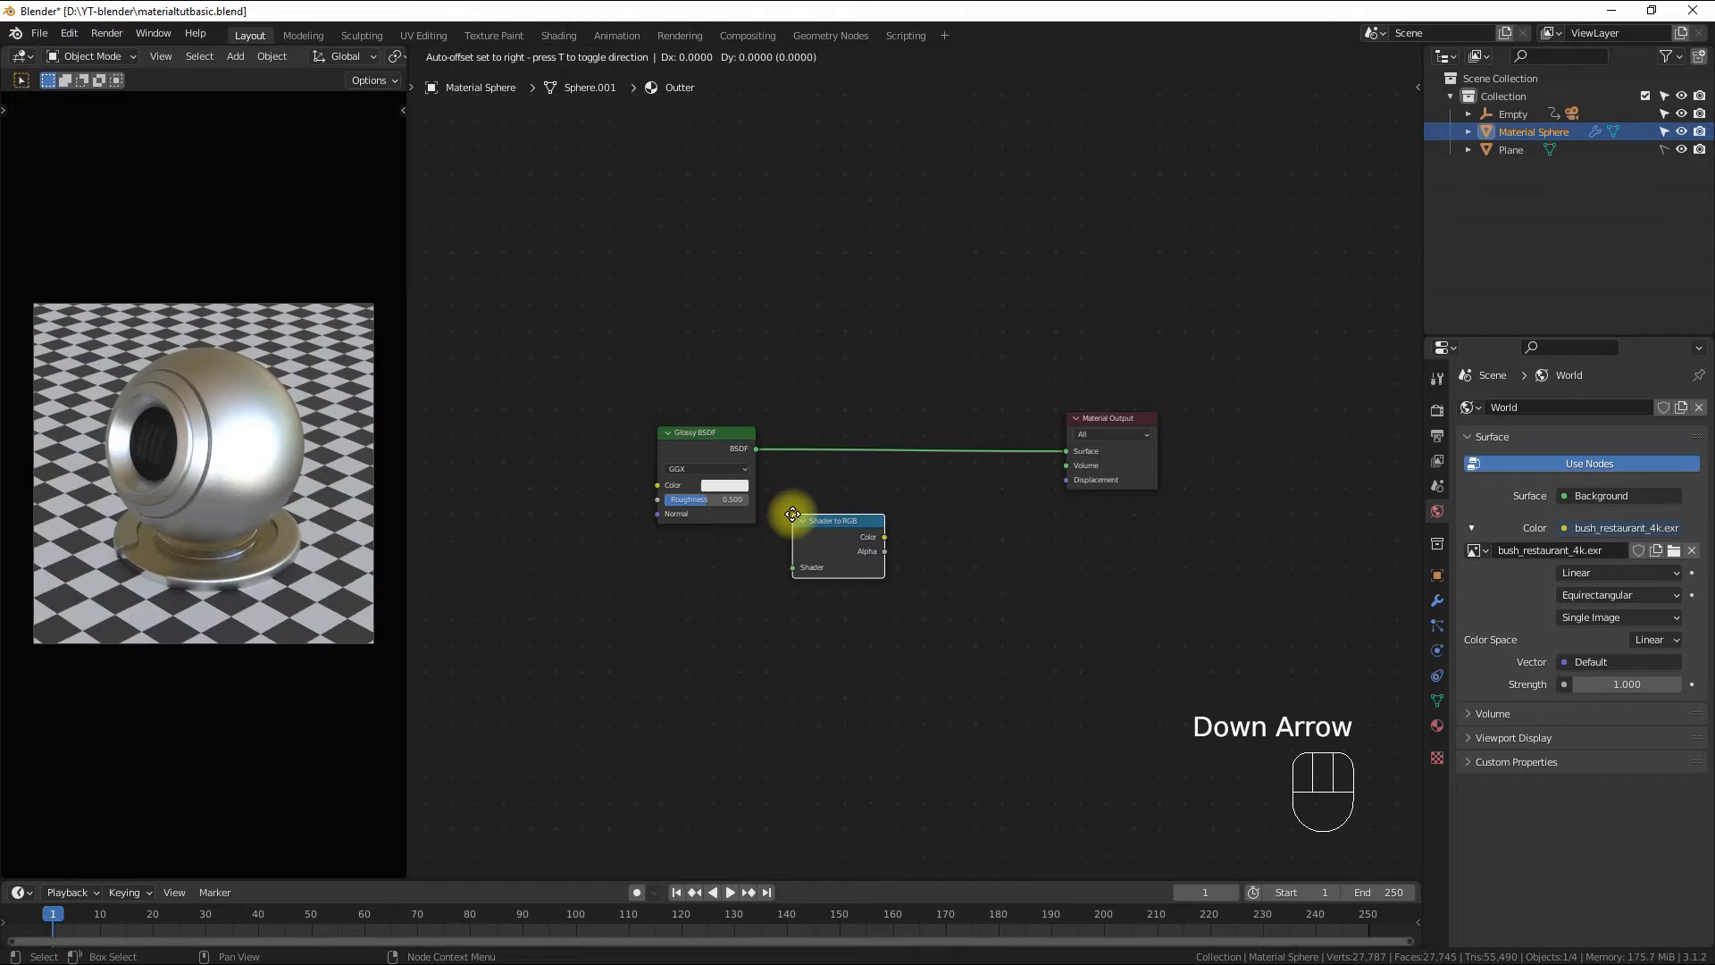
left_click(786, 421)
left_click_drag(818, 426, 791, 432)
left_click(794, 433)
- Move the Glossy BSDF and Shader to RGB pair away from the Material Output to make room between them
left_click_drag(651, 387, 903, 574)
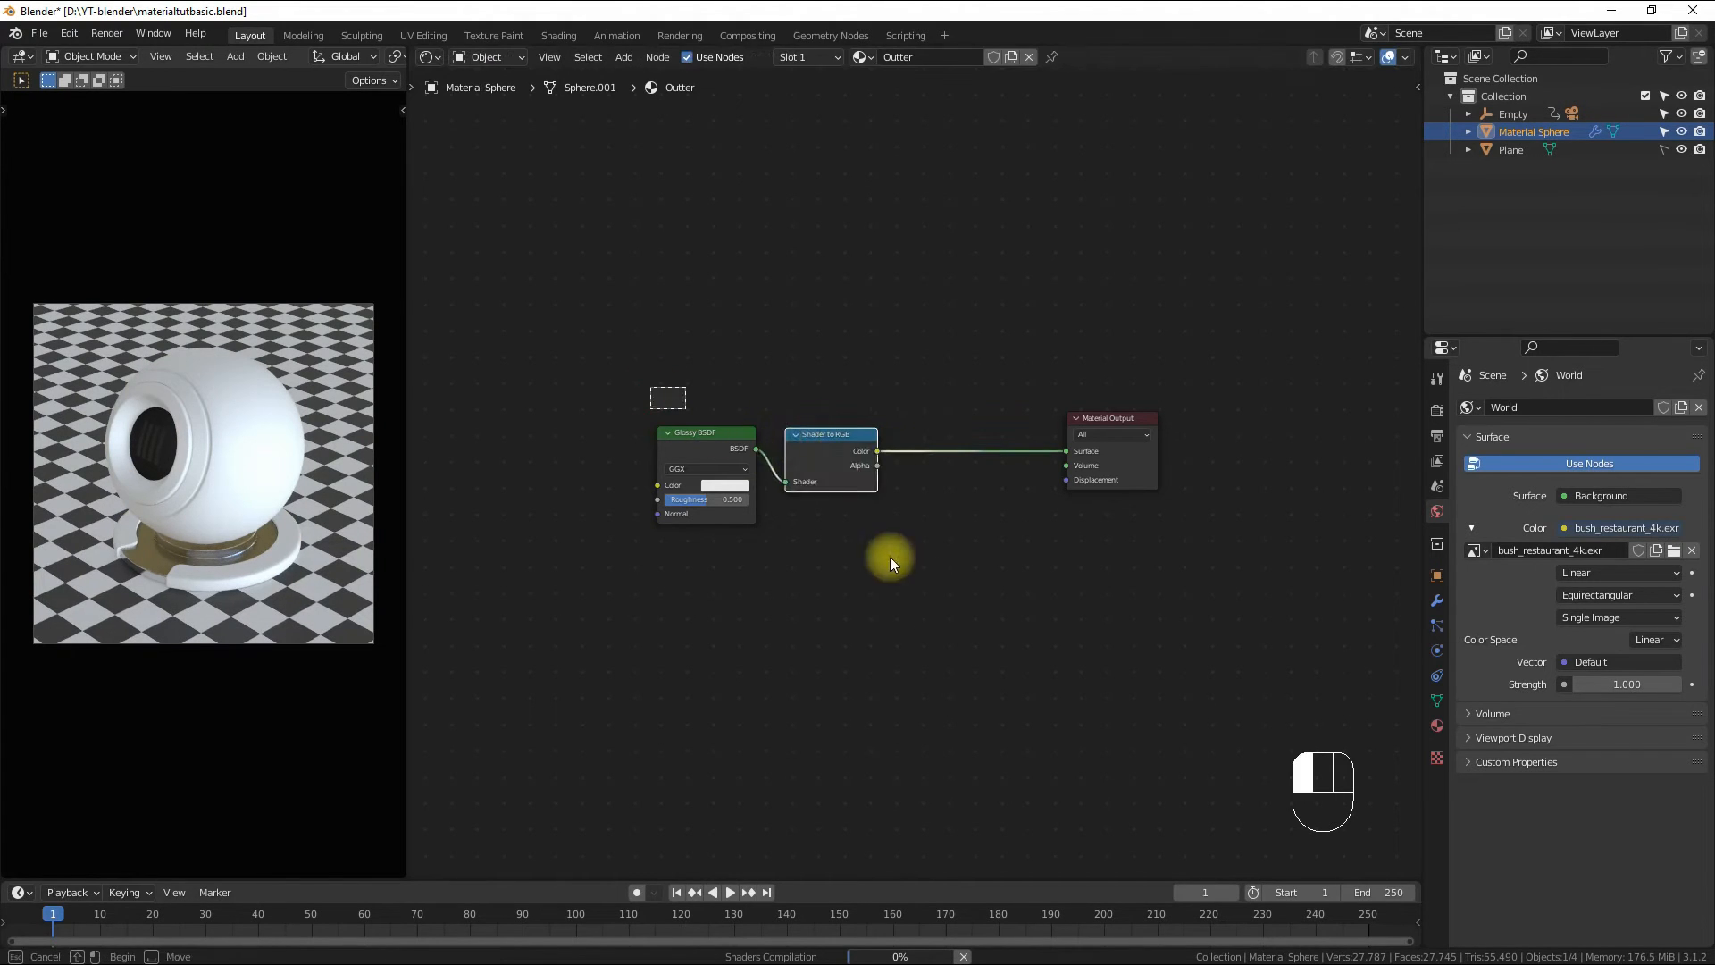
left_click_drag(646, 406, 911, 614)
left_click_drag(813, 436, 655, 416)
left_click(1075, 418)
left_click_drag(1077, 419, 1164, 426)
left_click(1164, 426)
left_click(1041, 533)
- Insert a Math node after Shader to RGB and set its operation to Power
key("shift+a")
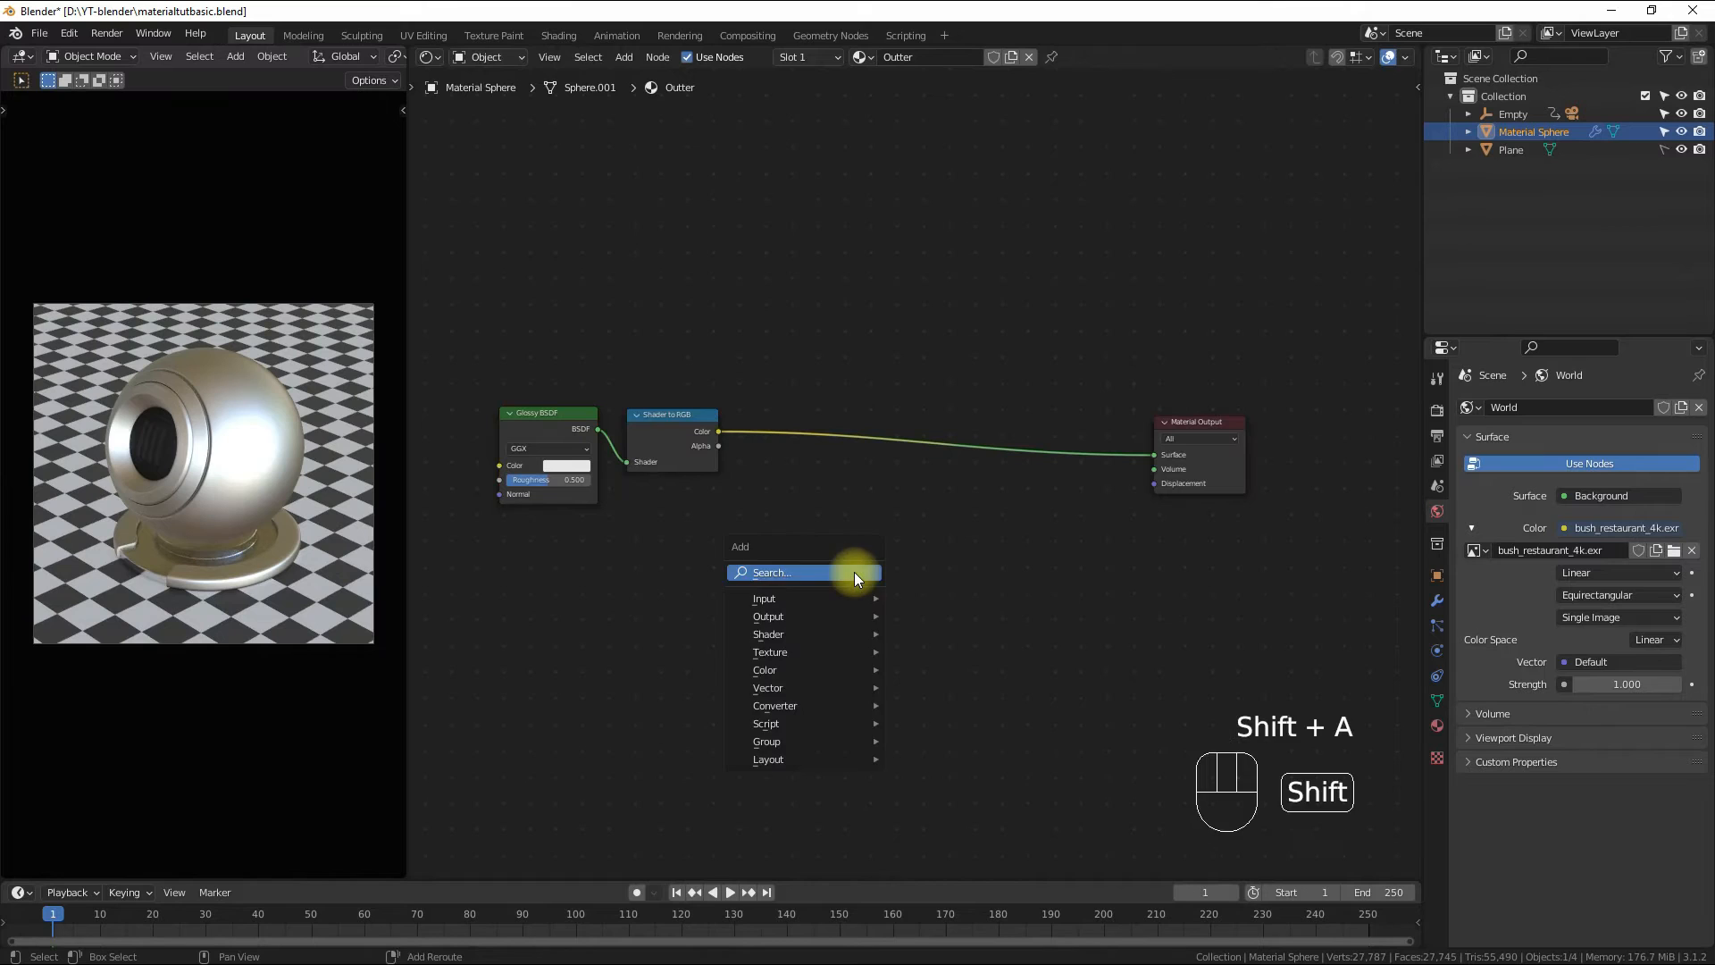
left_click(854, 572)
type("mat")
key("Return")
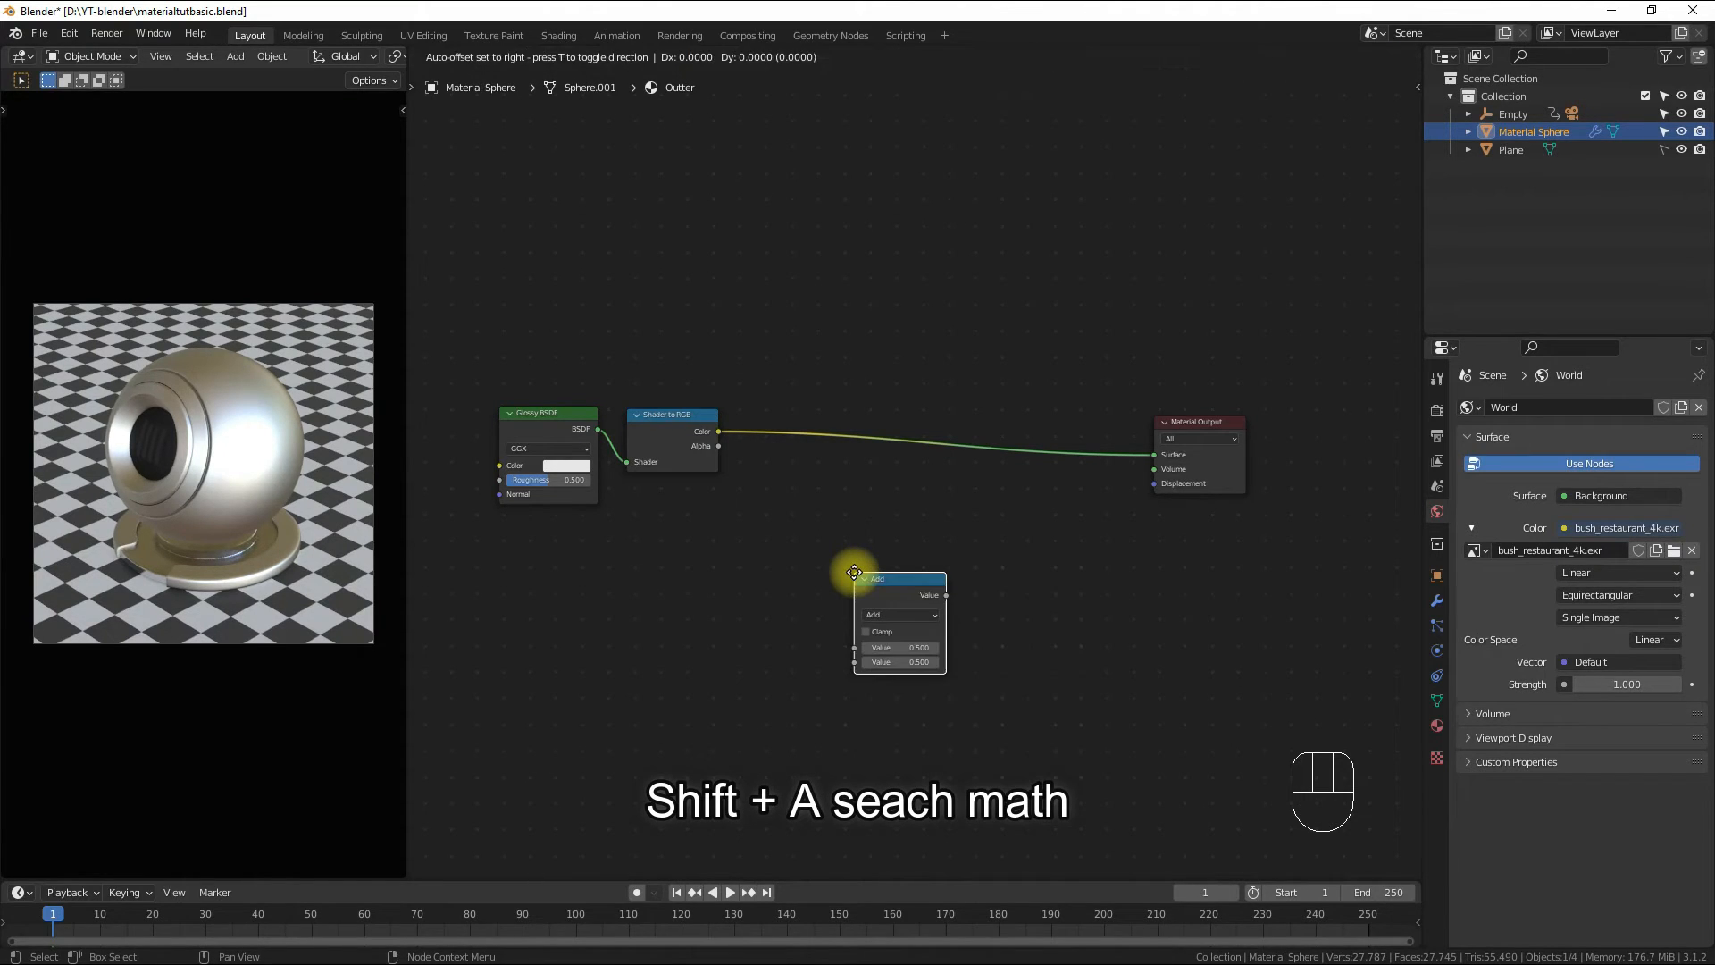
left_click(743, 398)
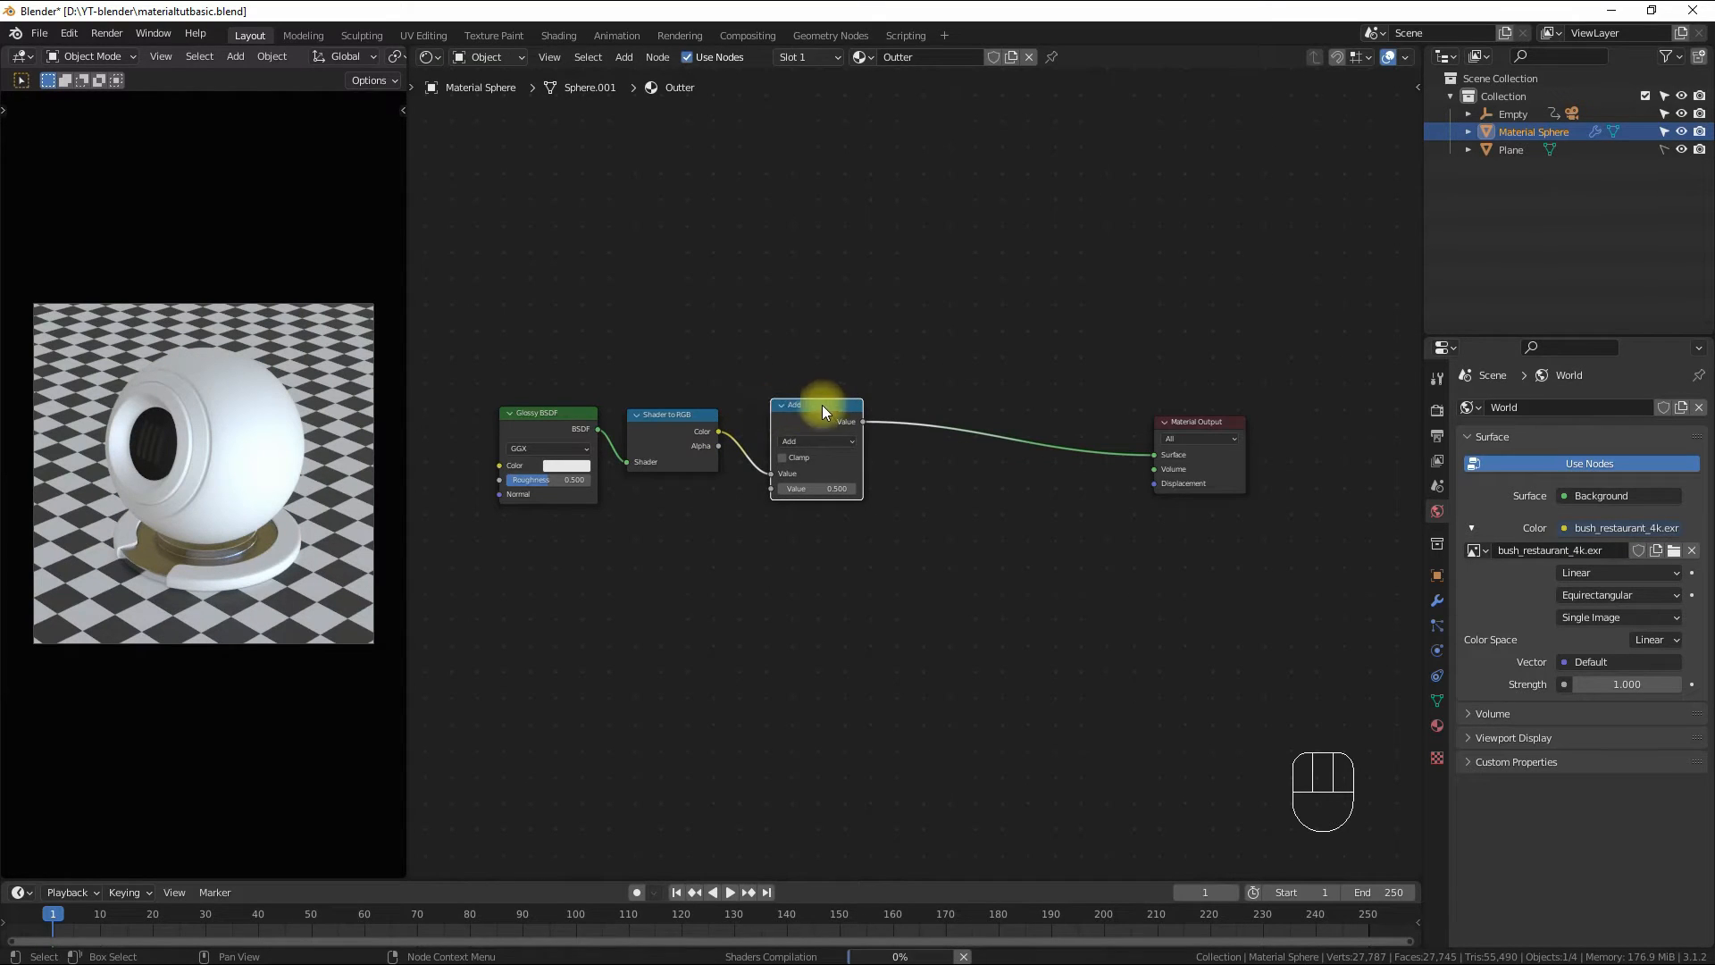
left_click_drag(822, 404, 787, 405)
left_click(782, 441)
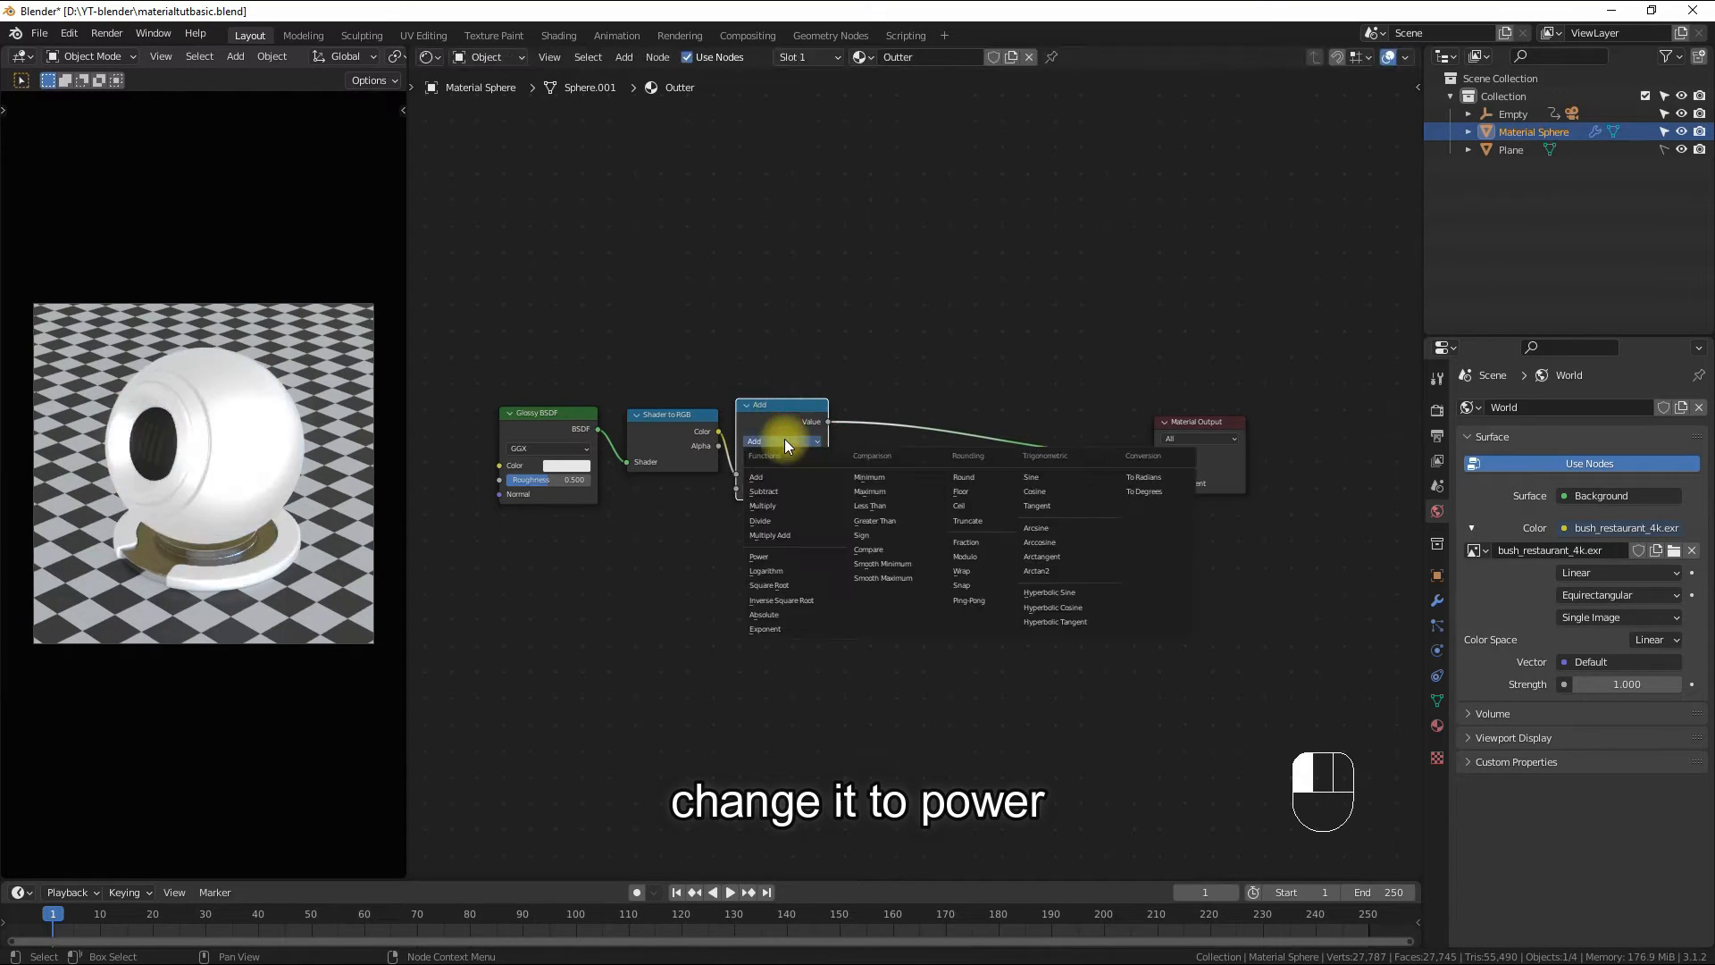
left_click(765, 559)
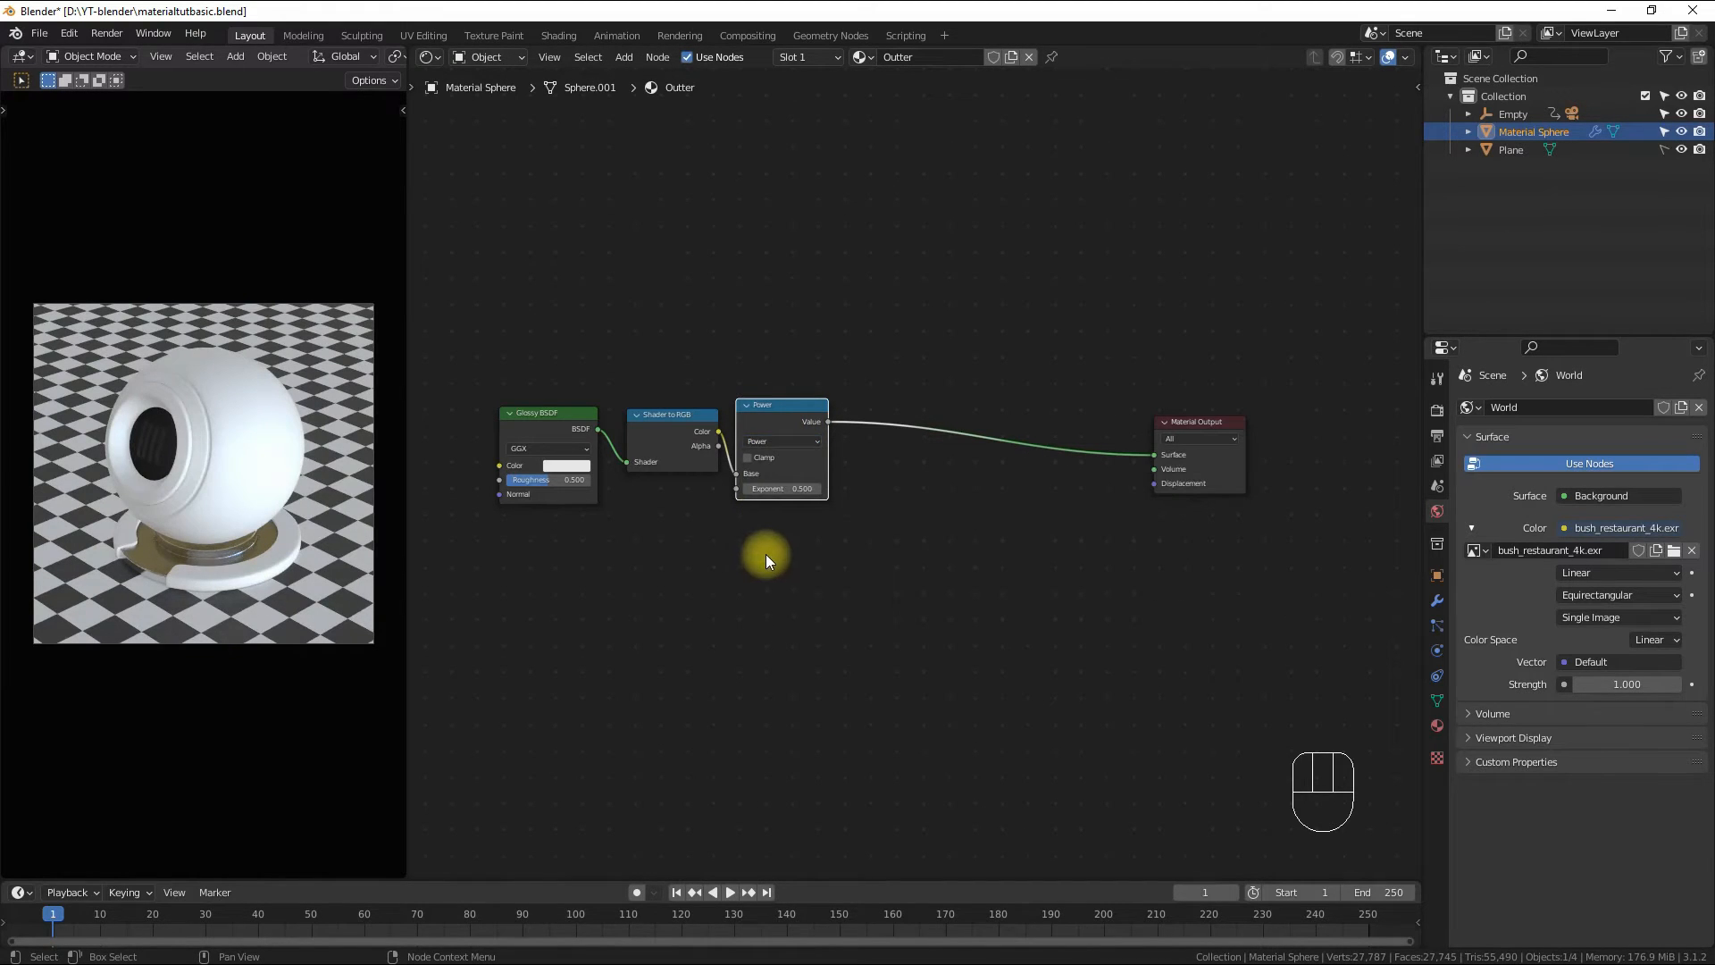
- Duplicate the Power node and insert the copy between it and the Material Output
left_click(779, 409)
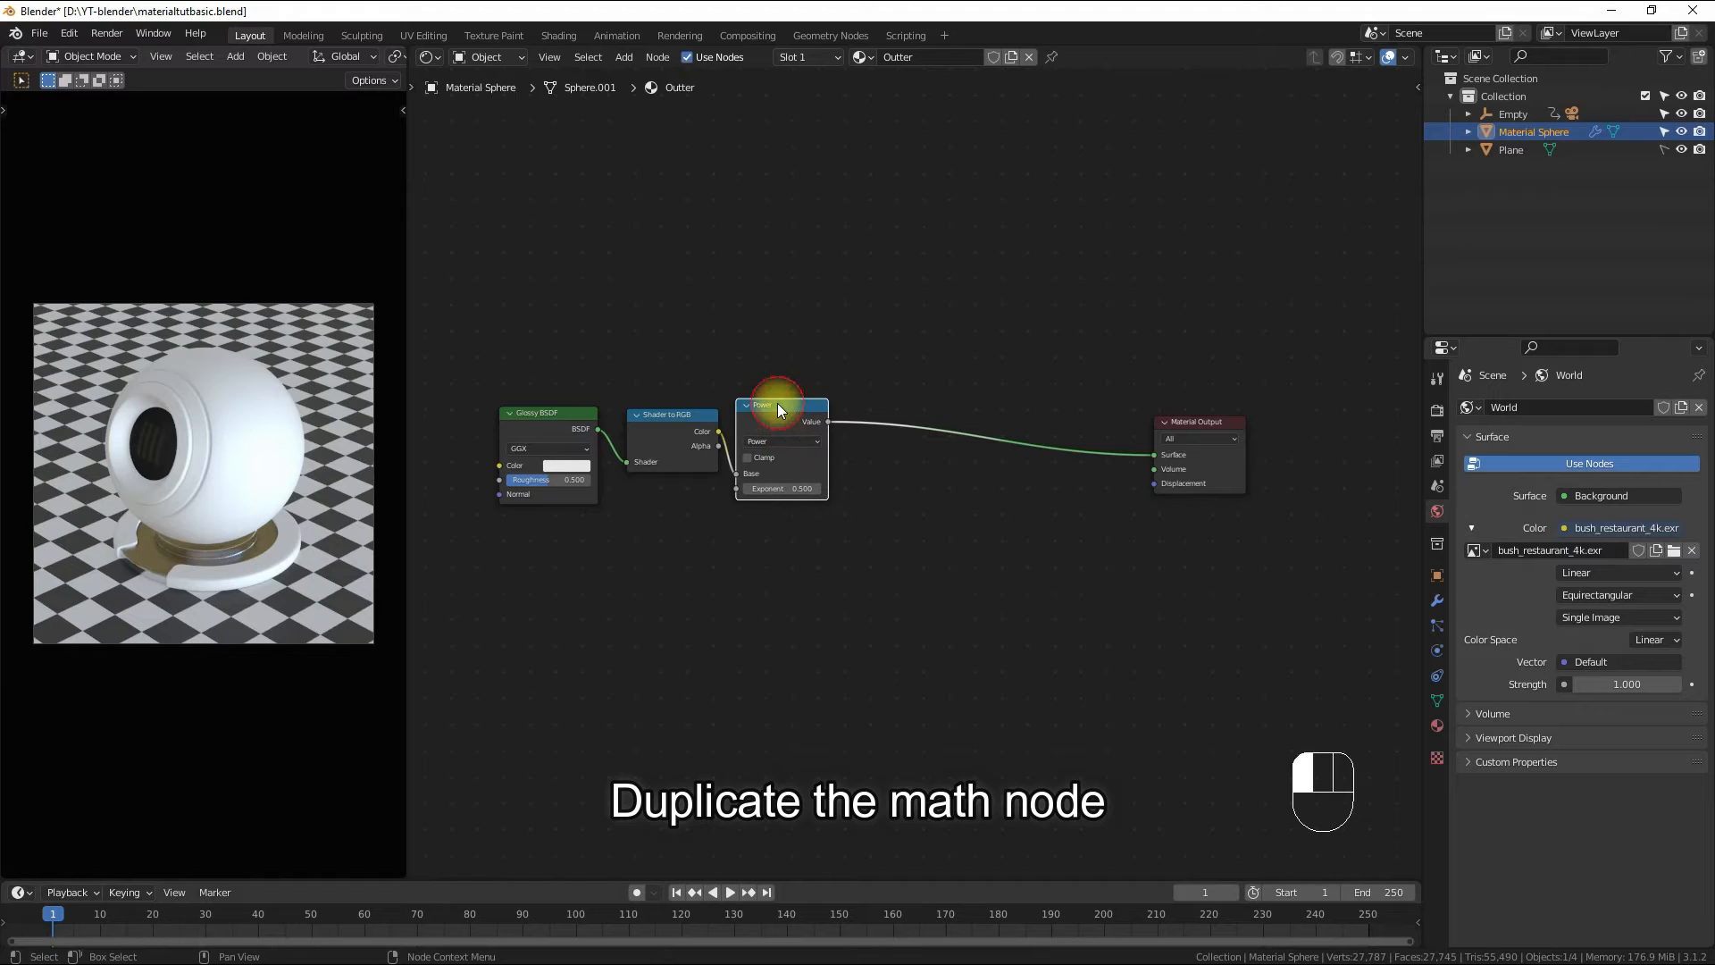
key("shift+d")
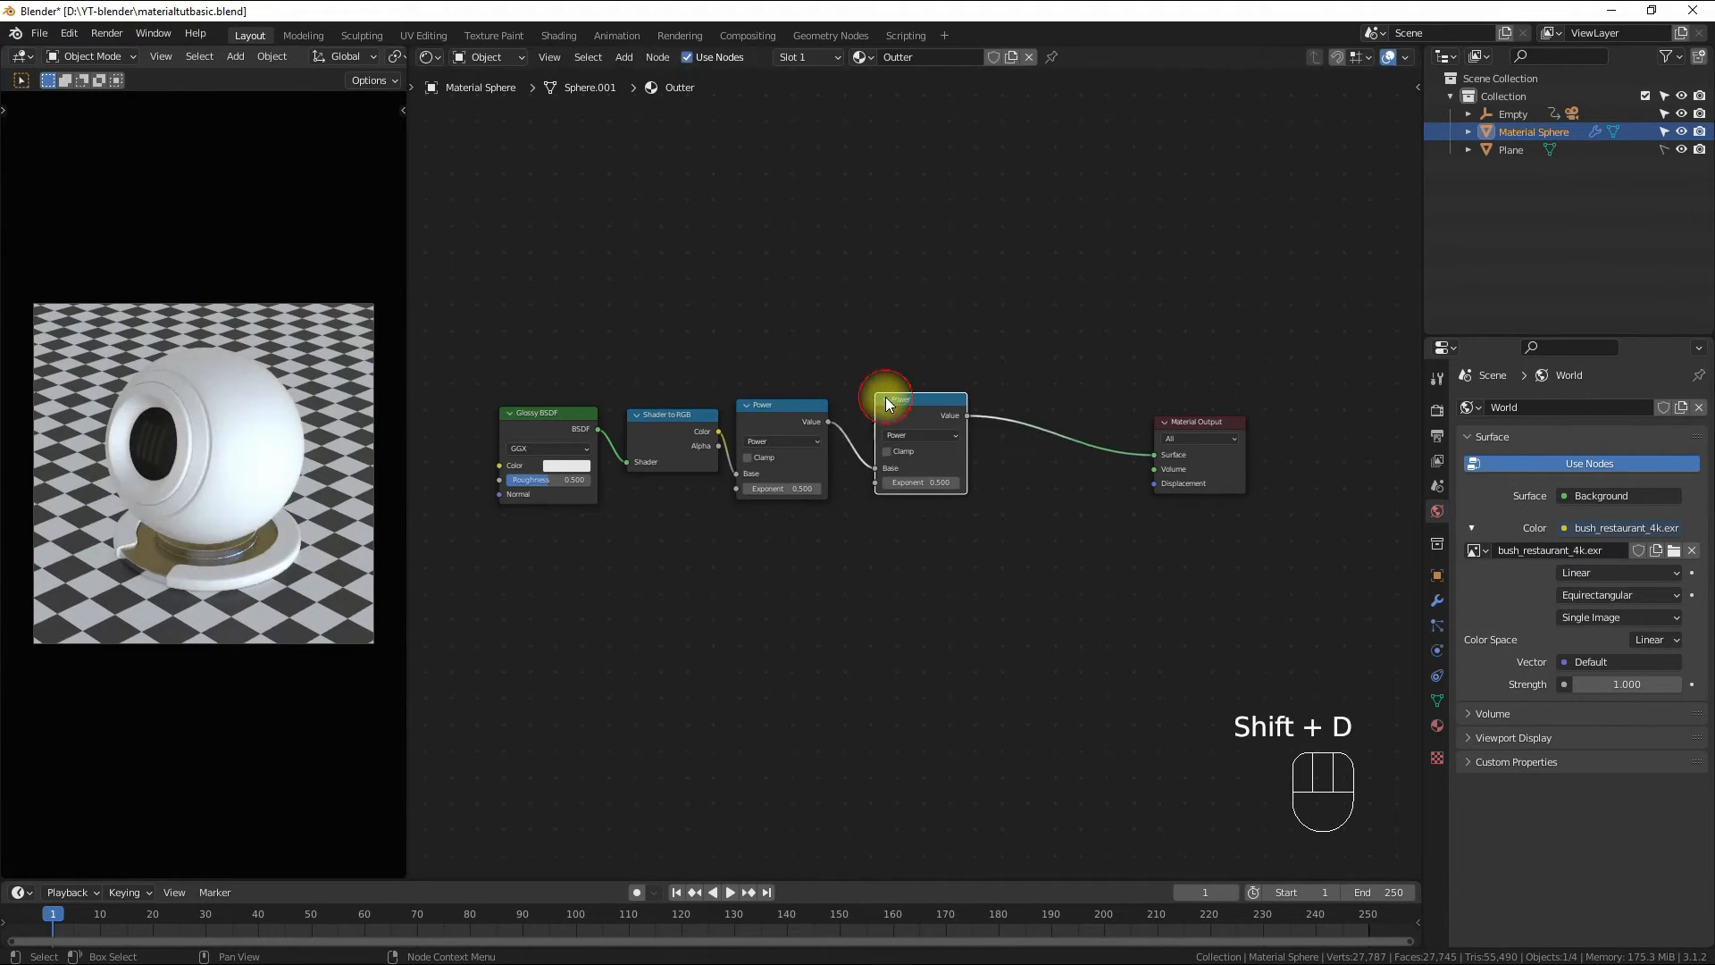
left_click(871, 412)
left_click_drag(879, 408, 871, 399)
- Enable Clamp on the duplicated math node, set its operation to Multiply and its value to 0.8
left_click(853, 457)
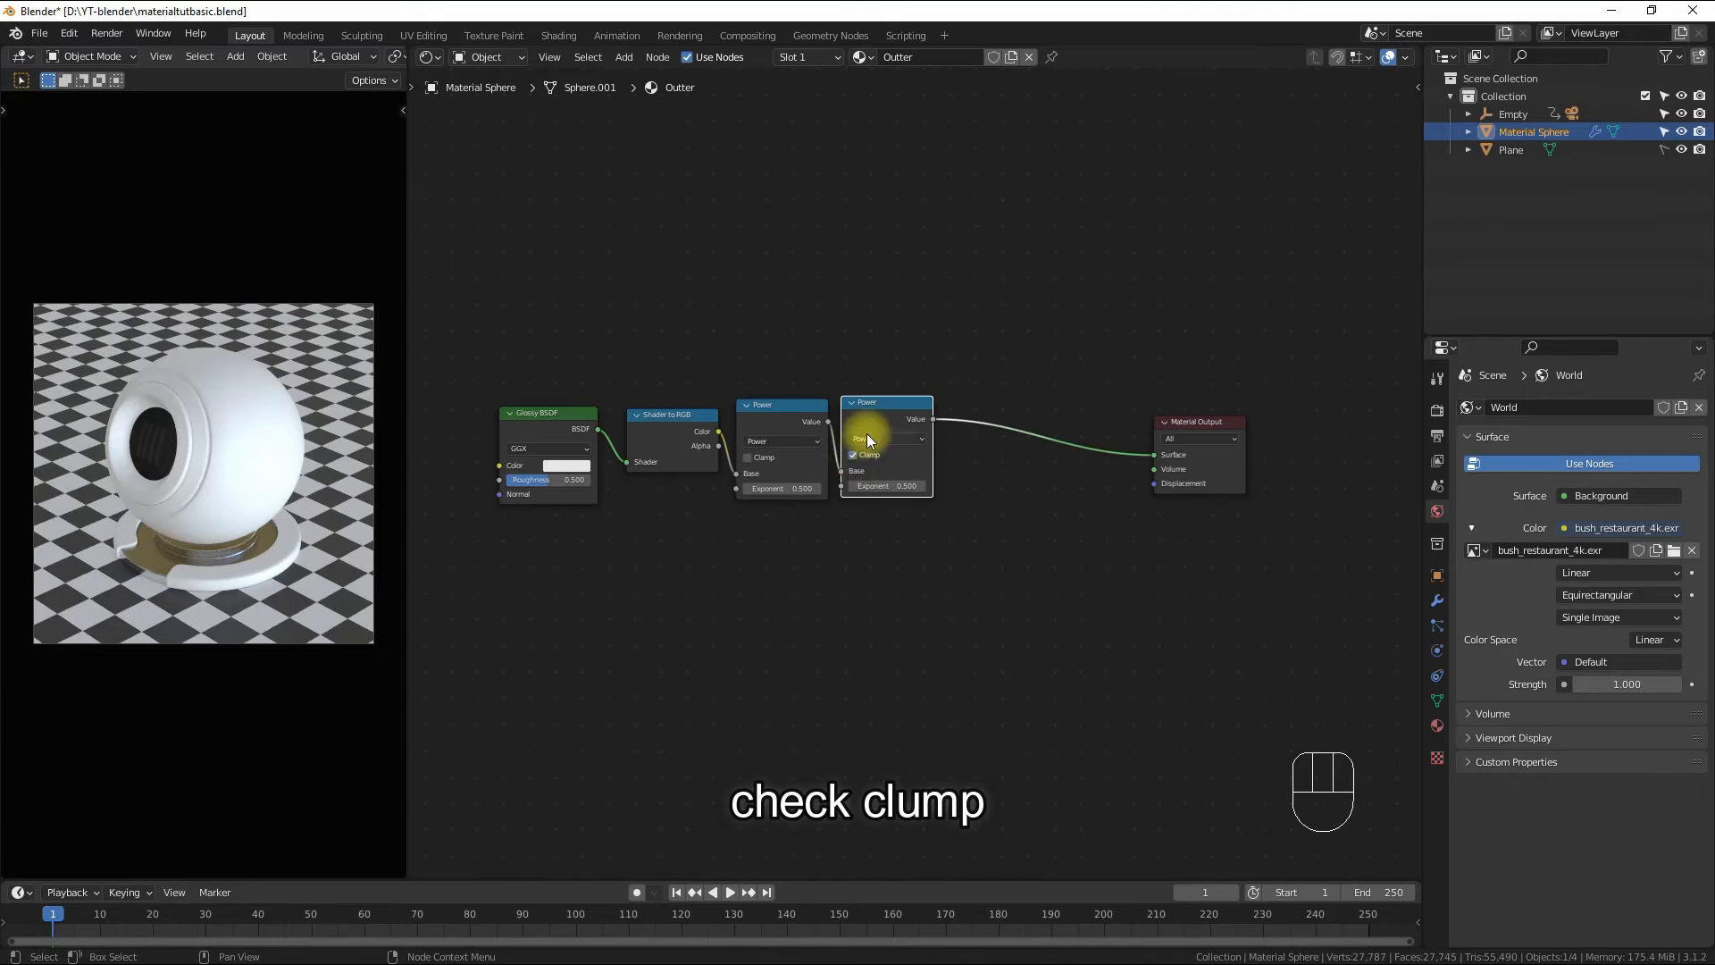
left_click(866, 437)
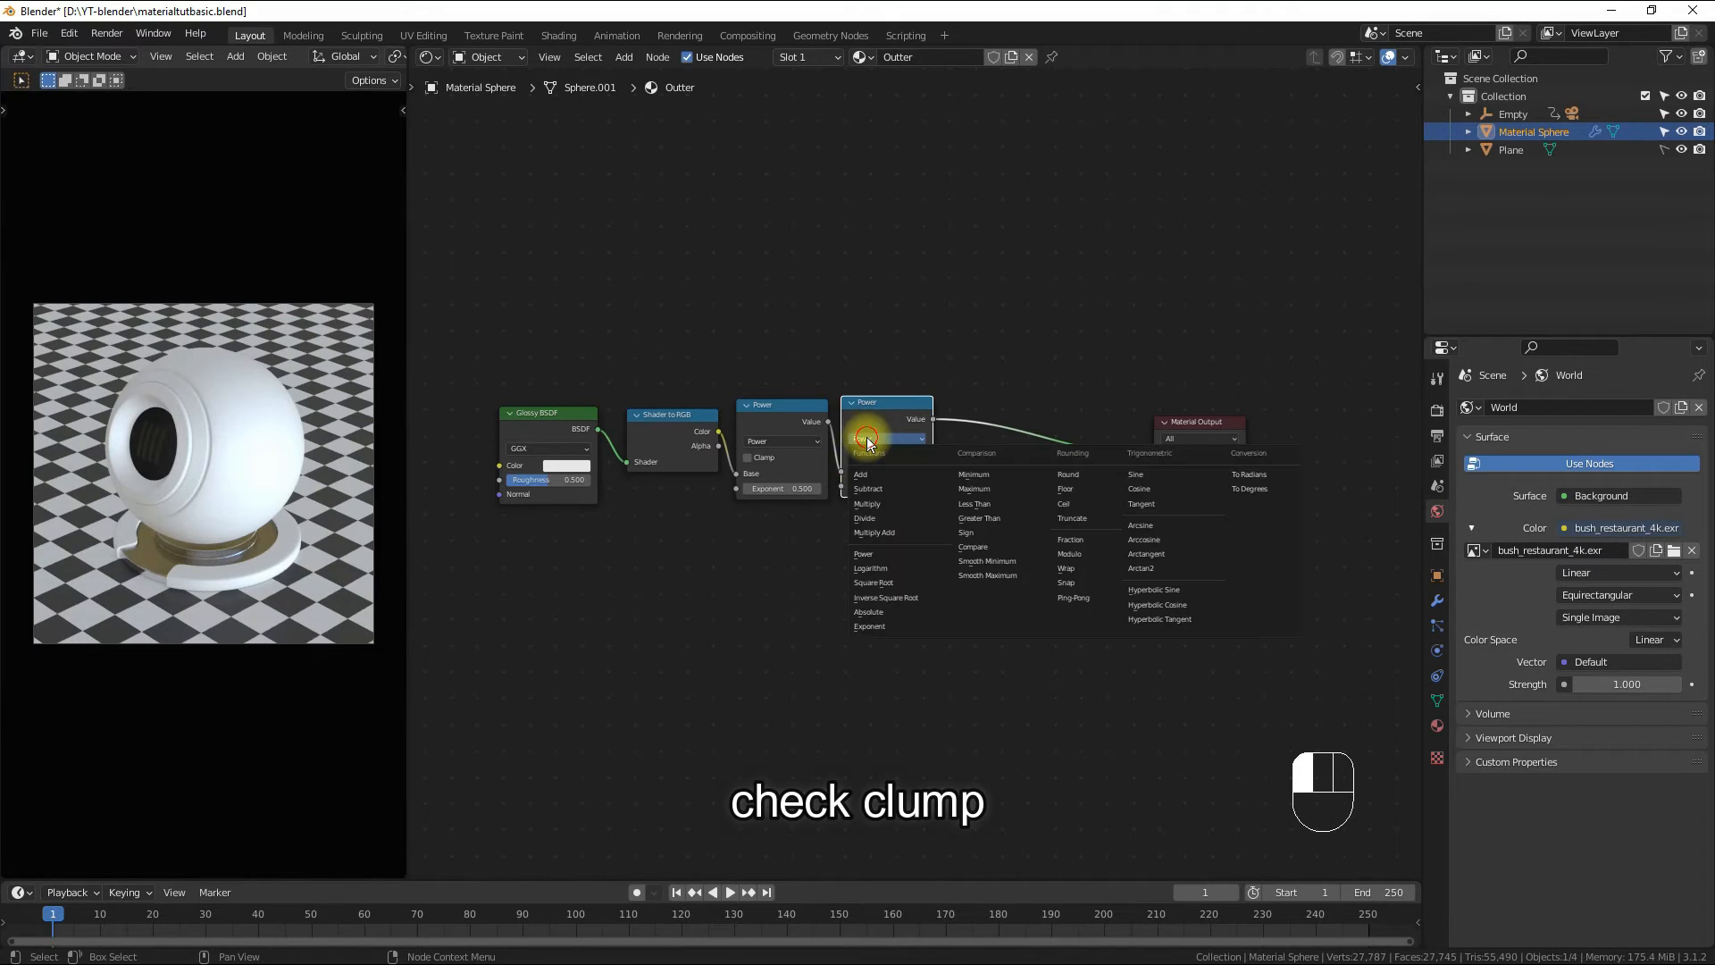
left_click(870, 503)
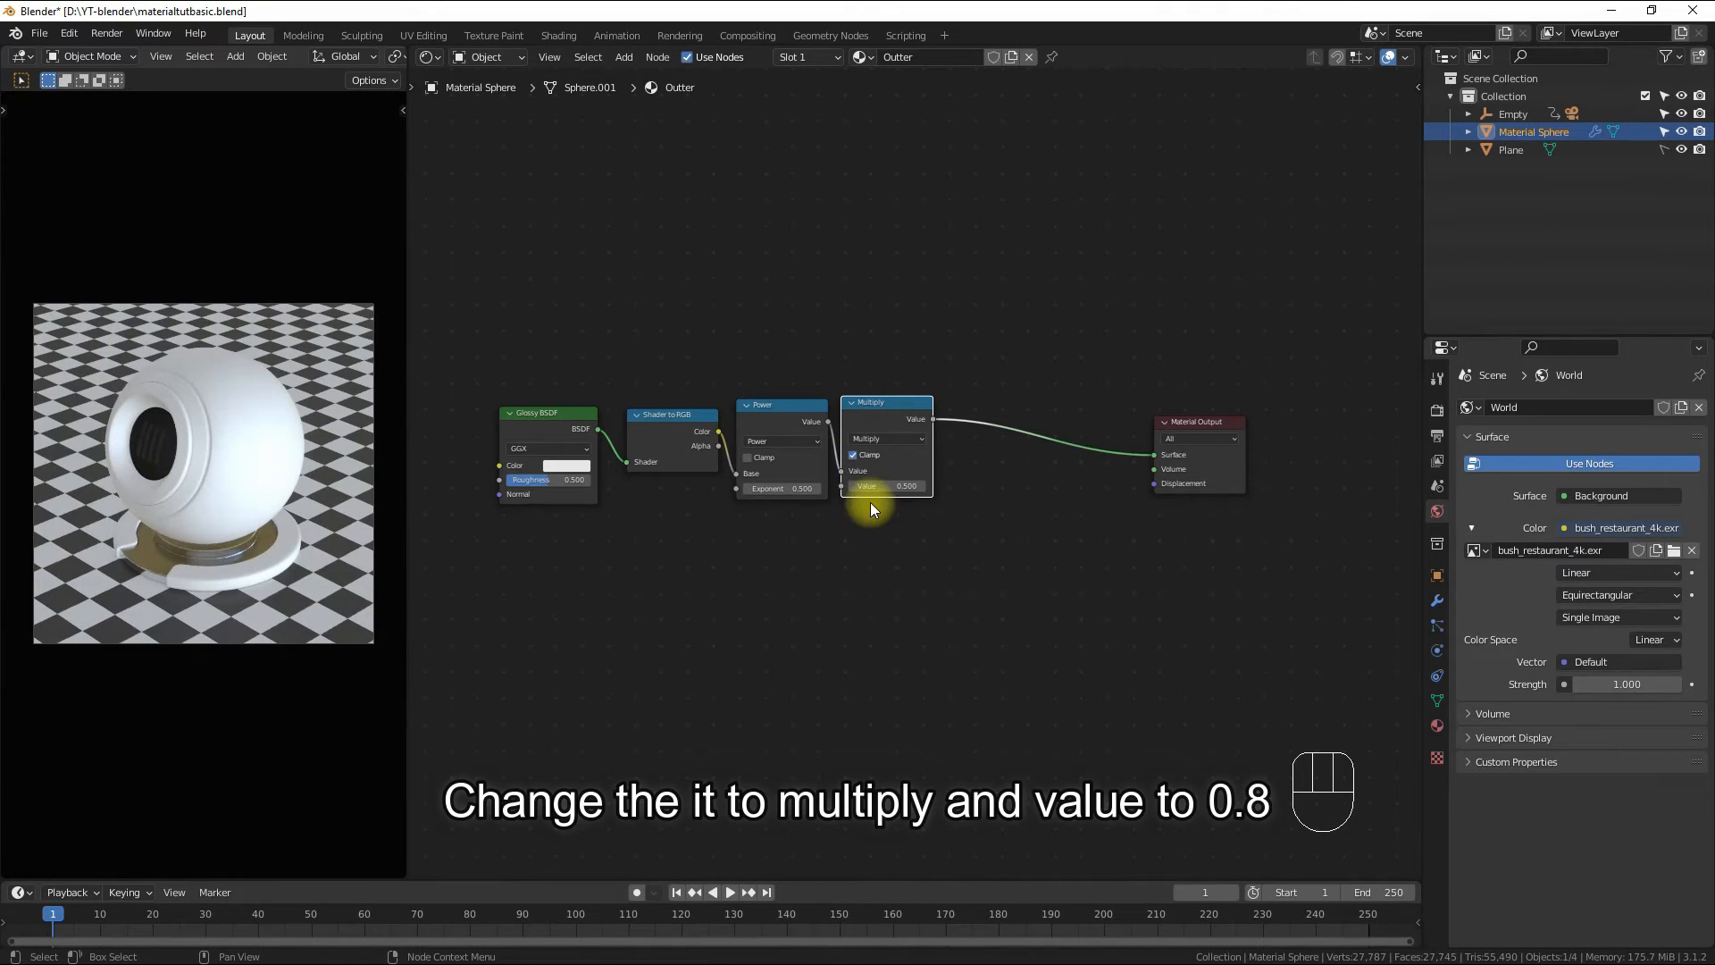
left_click(904, 485)
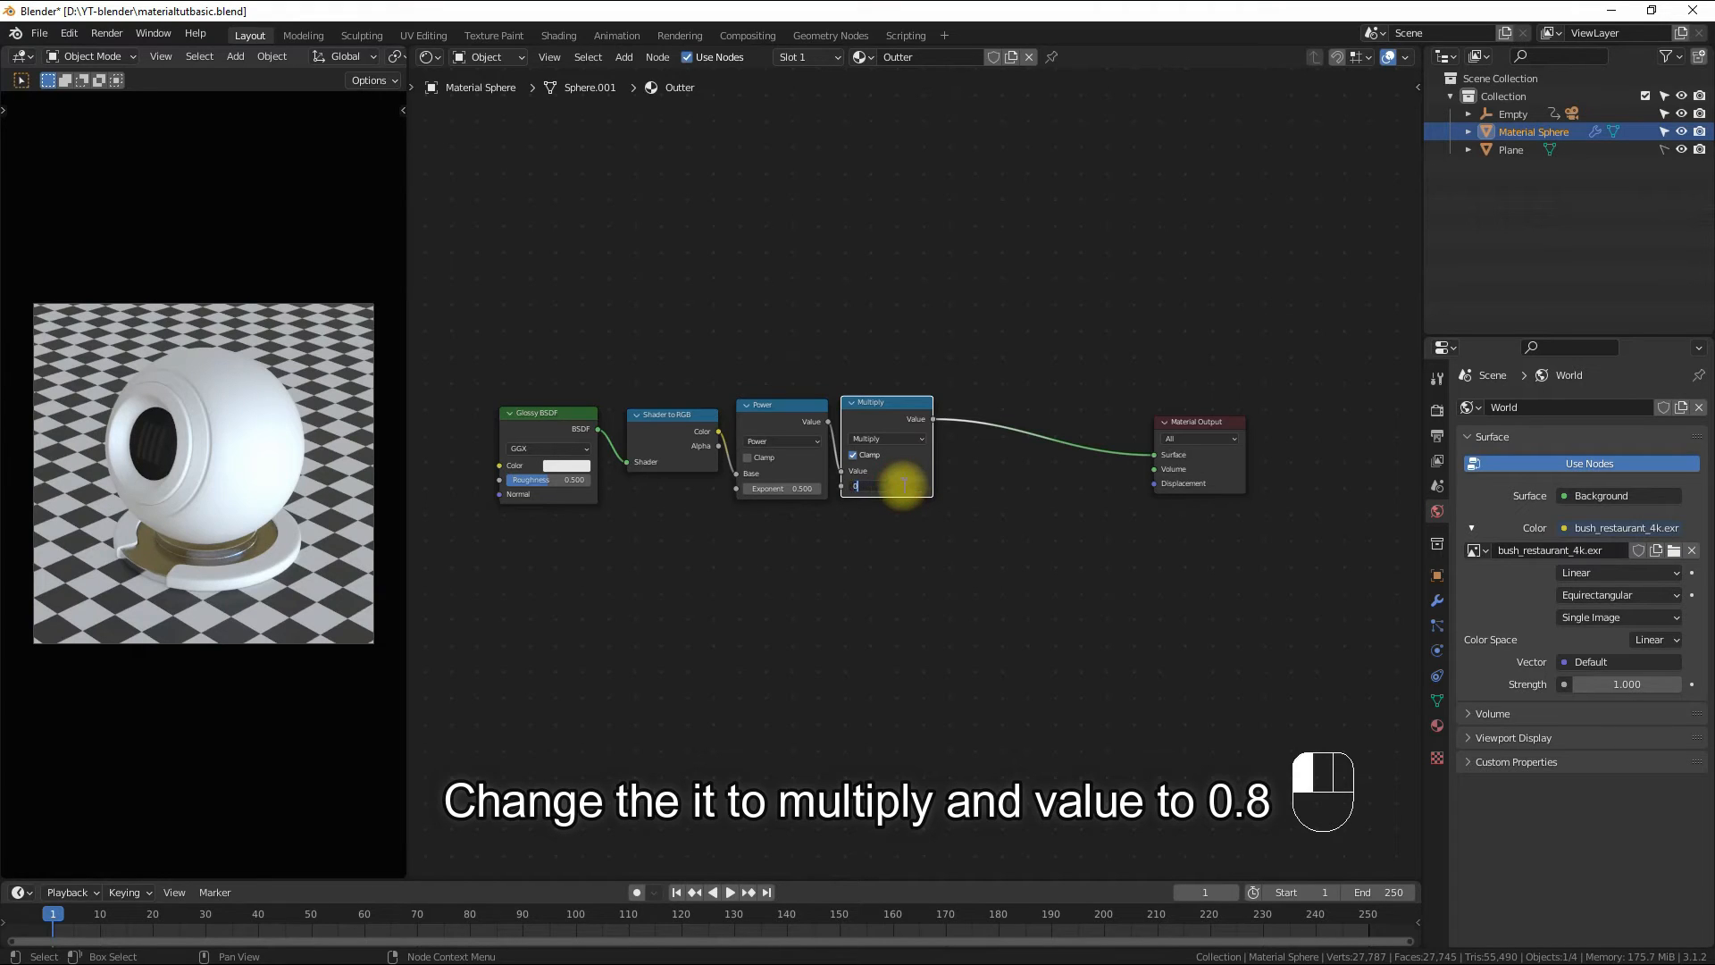
type("0.8")
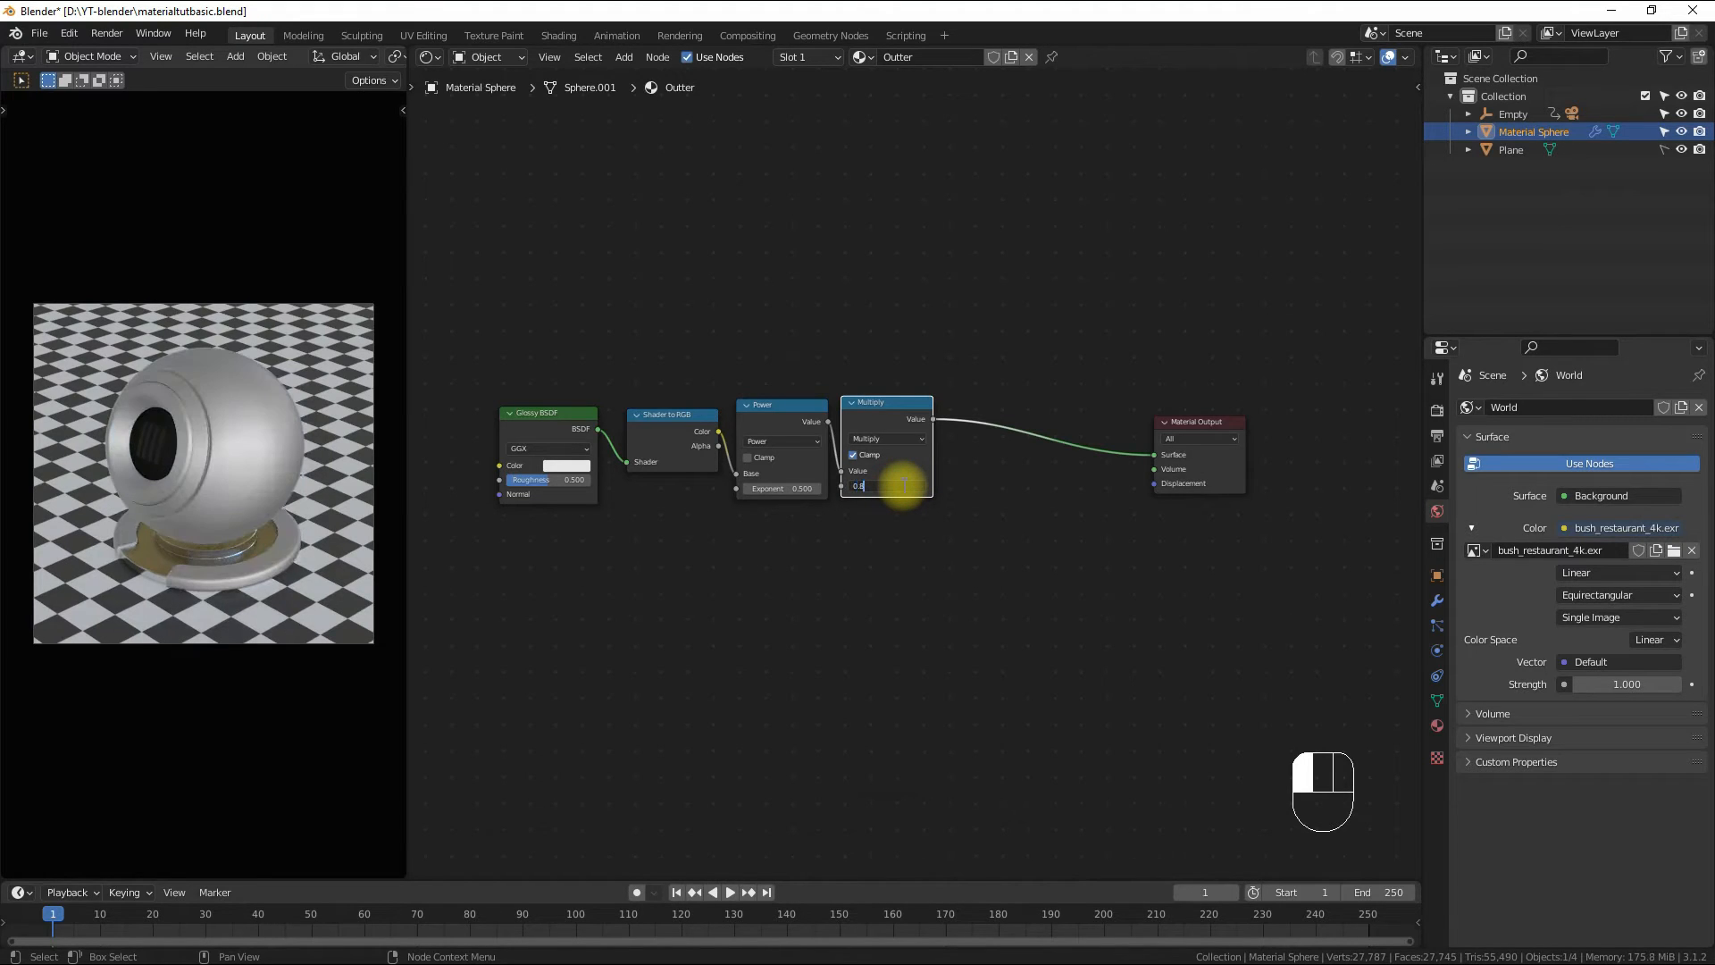
key("Return")
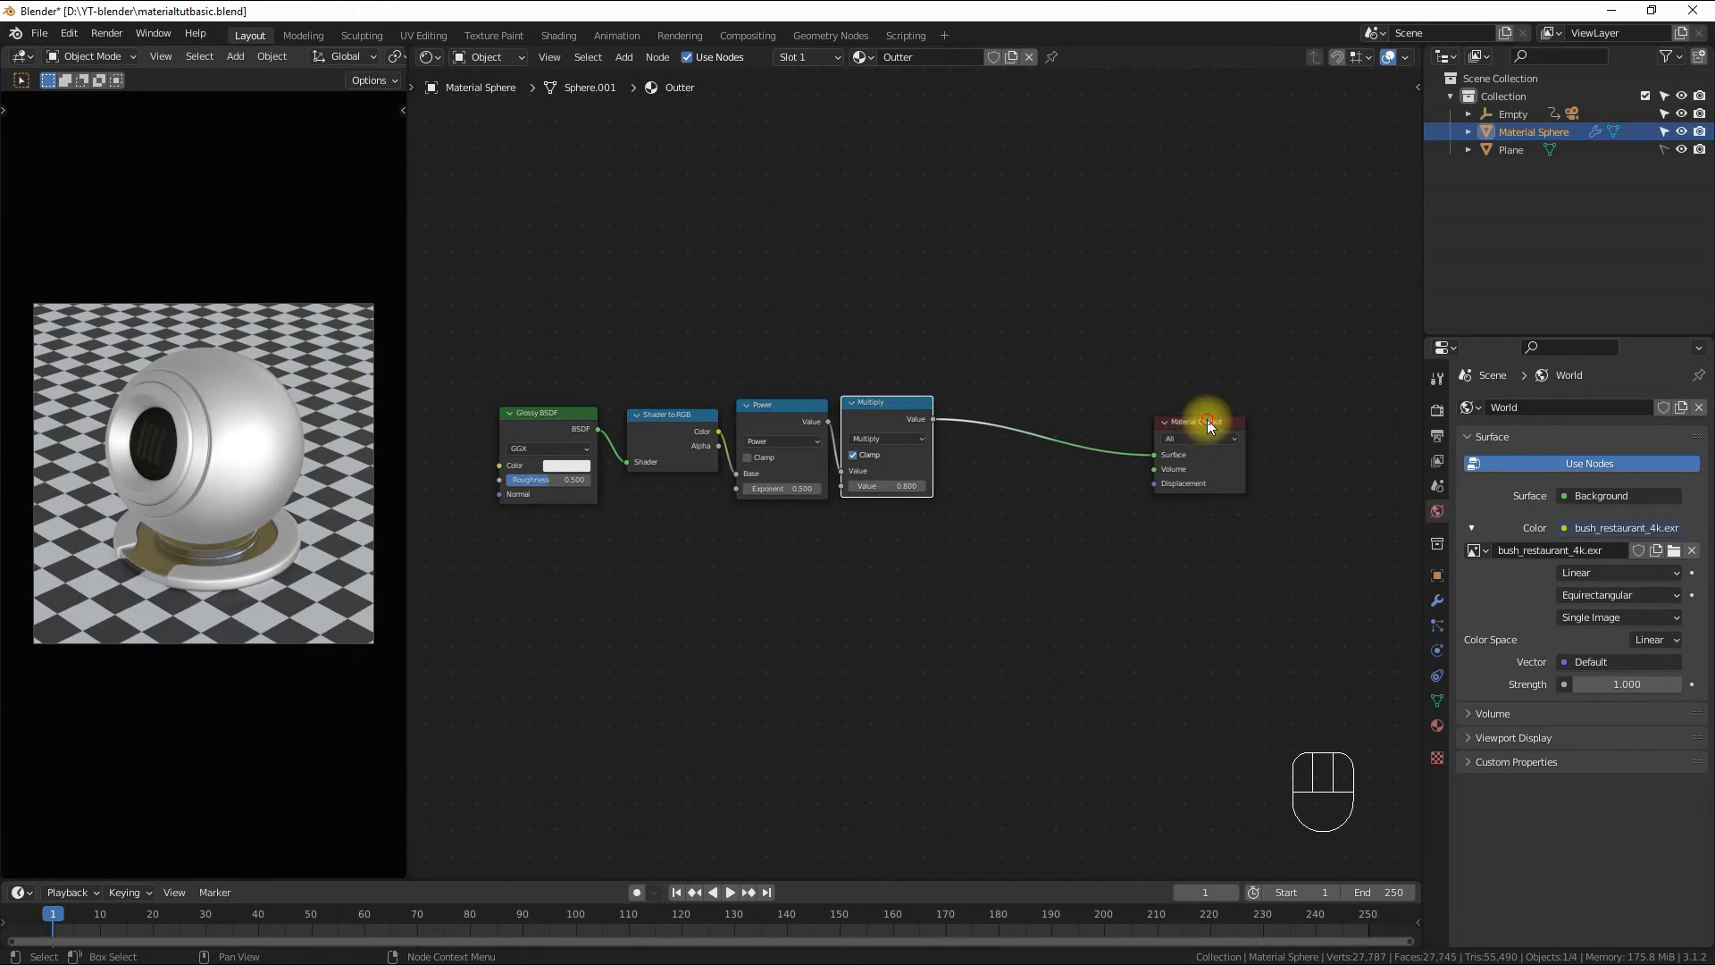
- Shift the Material Output farther out and insert a duplicate of the Multiply node before it
left_click_drag(1206, 422, 1283, 421)
left_click(887, 401)
key("shift+d")
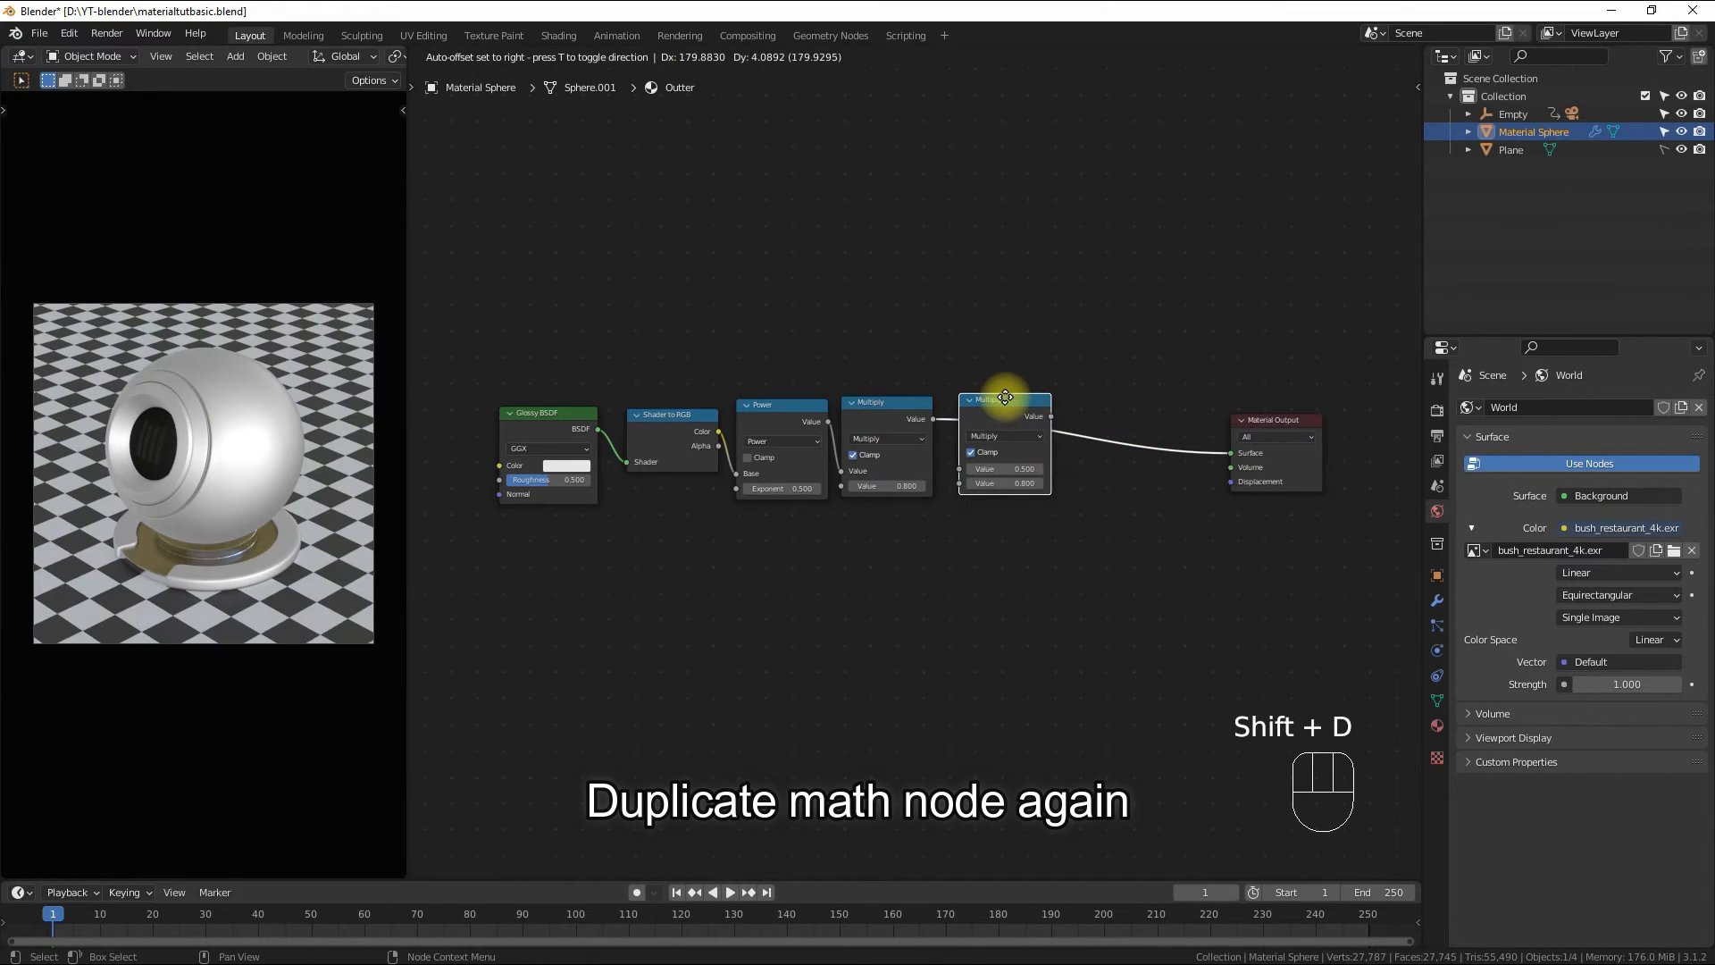
left_click(1005, 396)
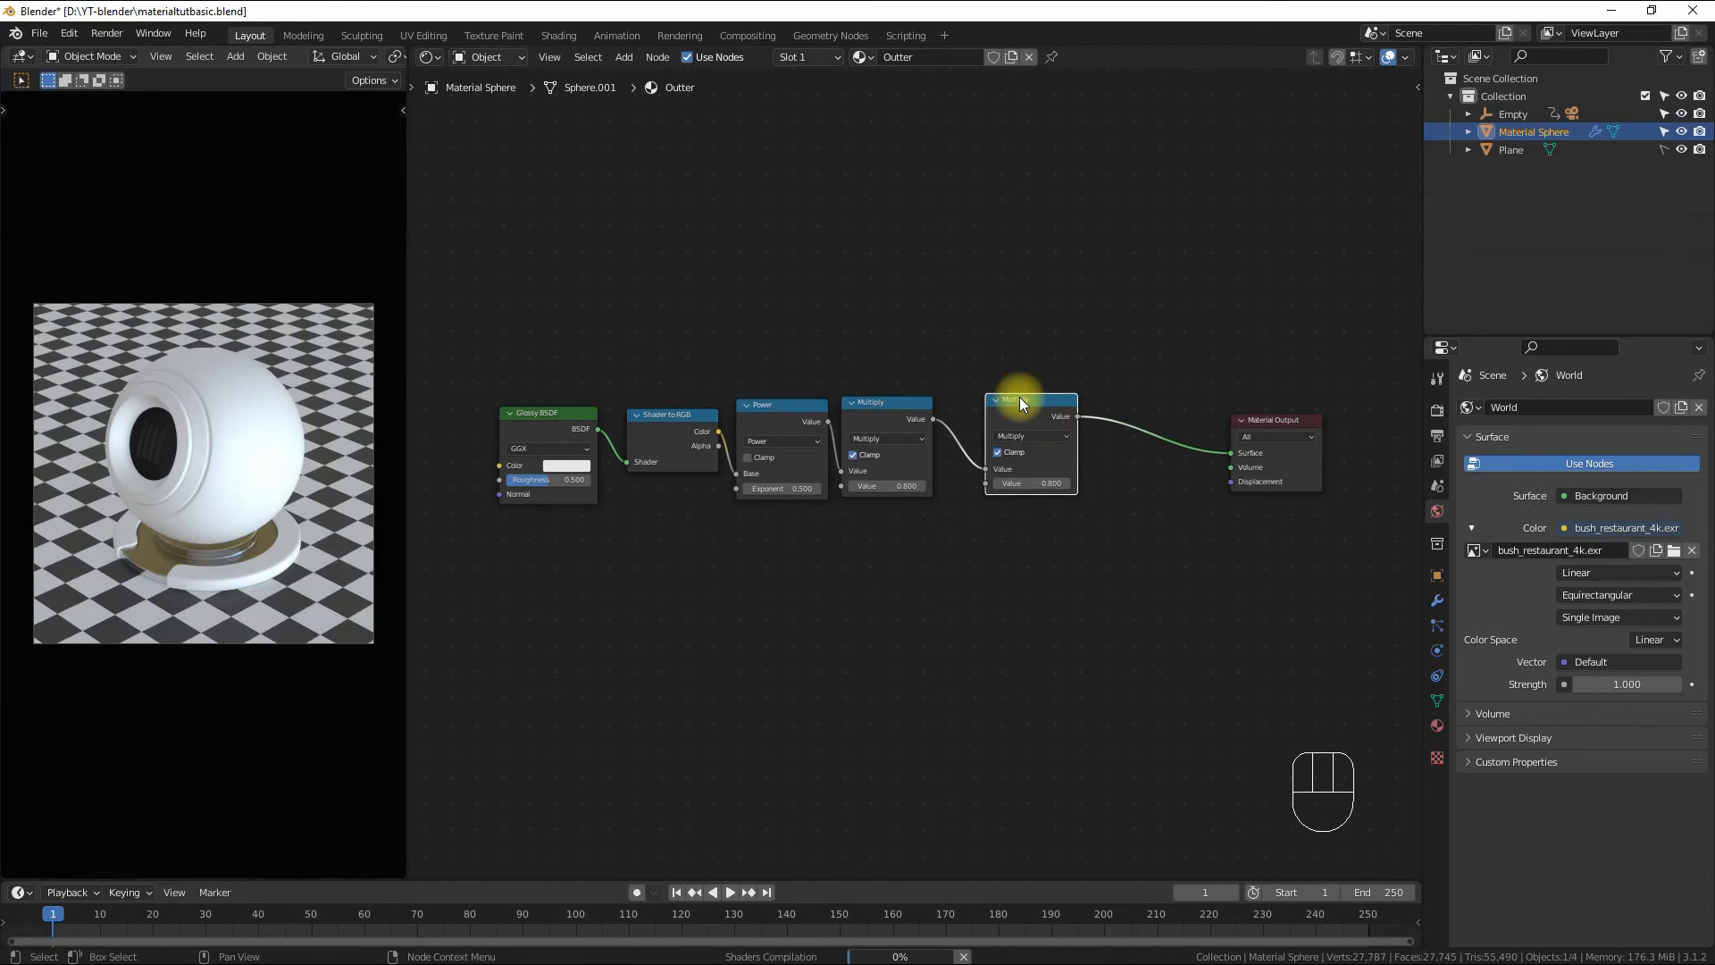
left_click_drag(1019, 396, 987, 399)
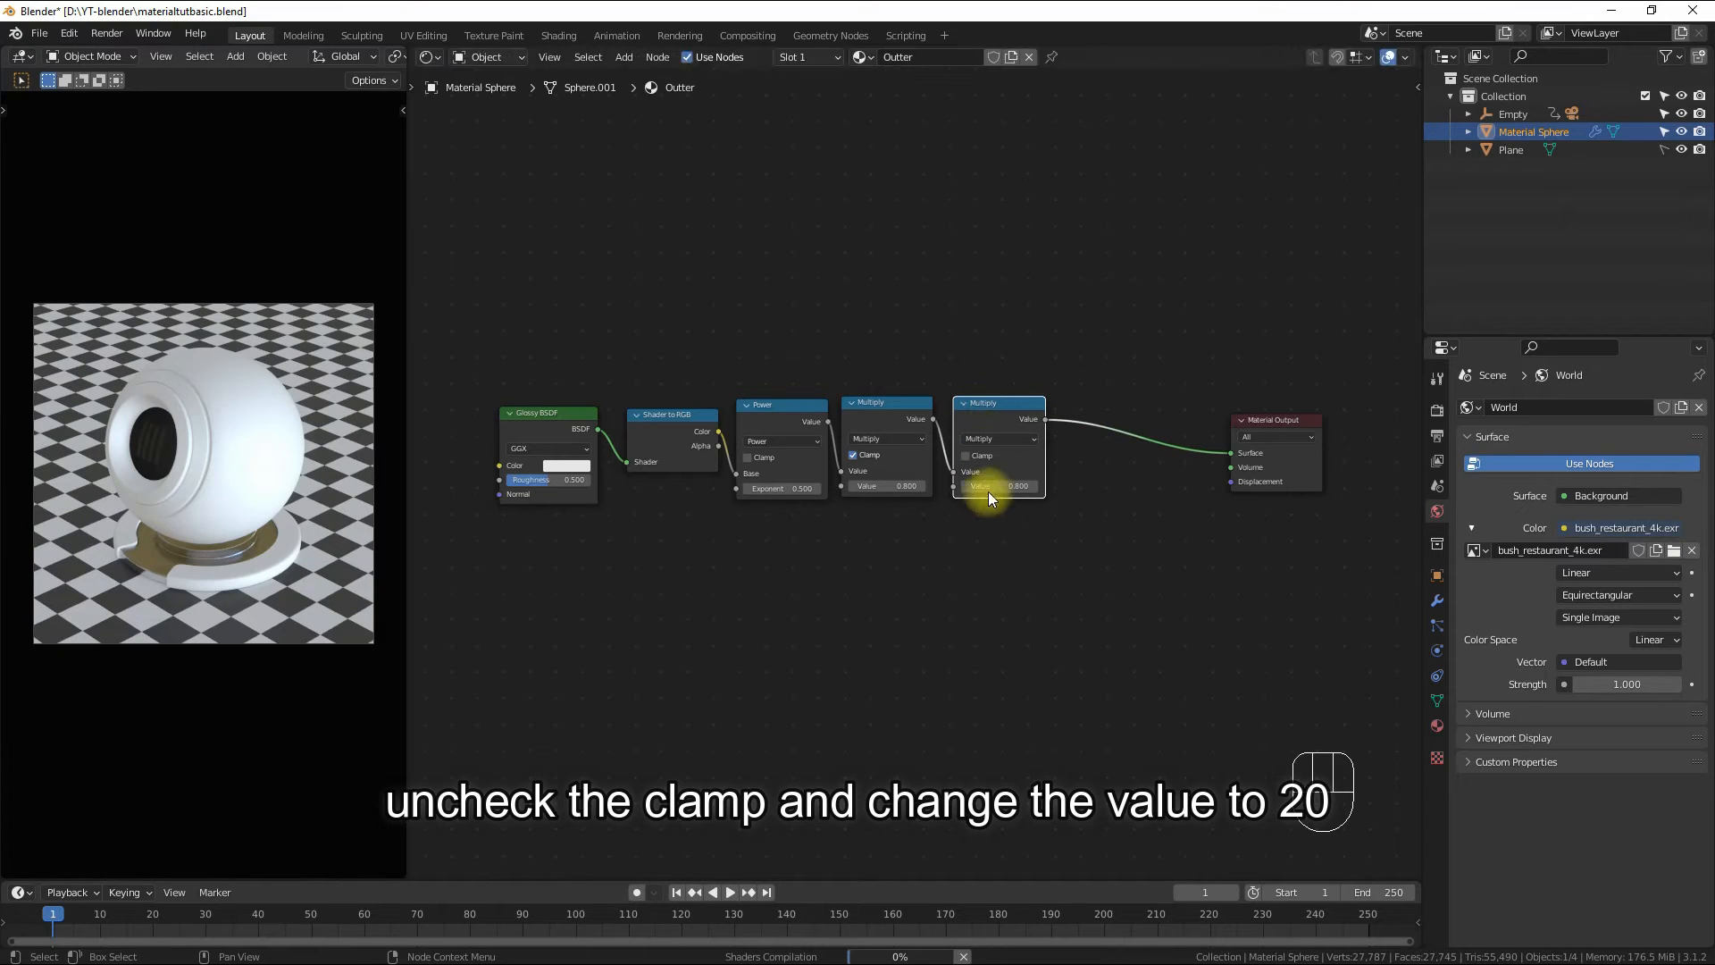
- Disable Clamp on the second Multiply node and set its value to 20
left_click(1013, 485)
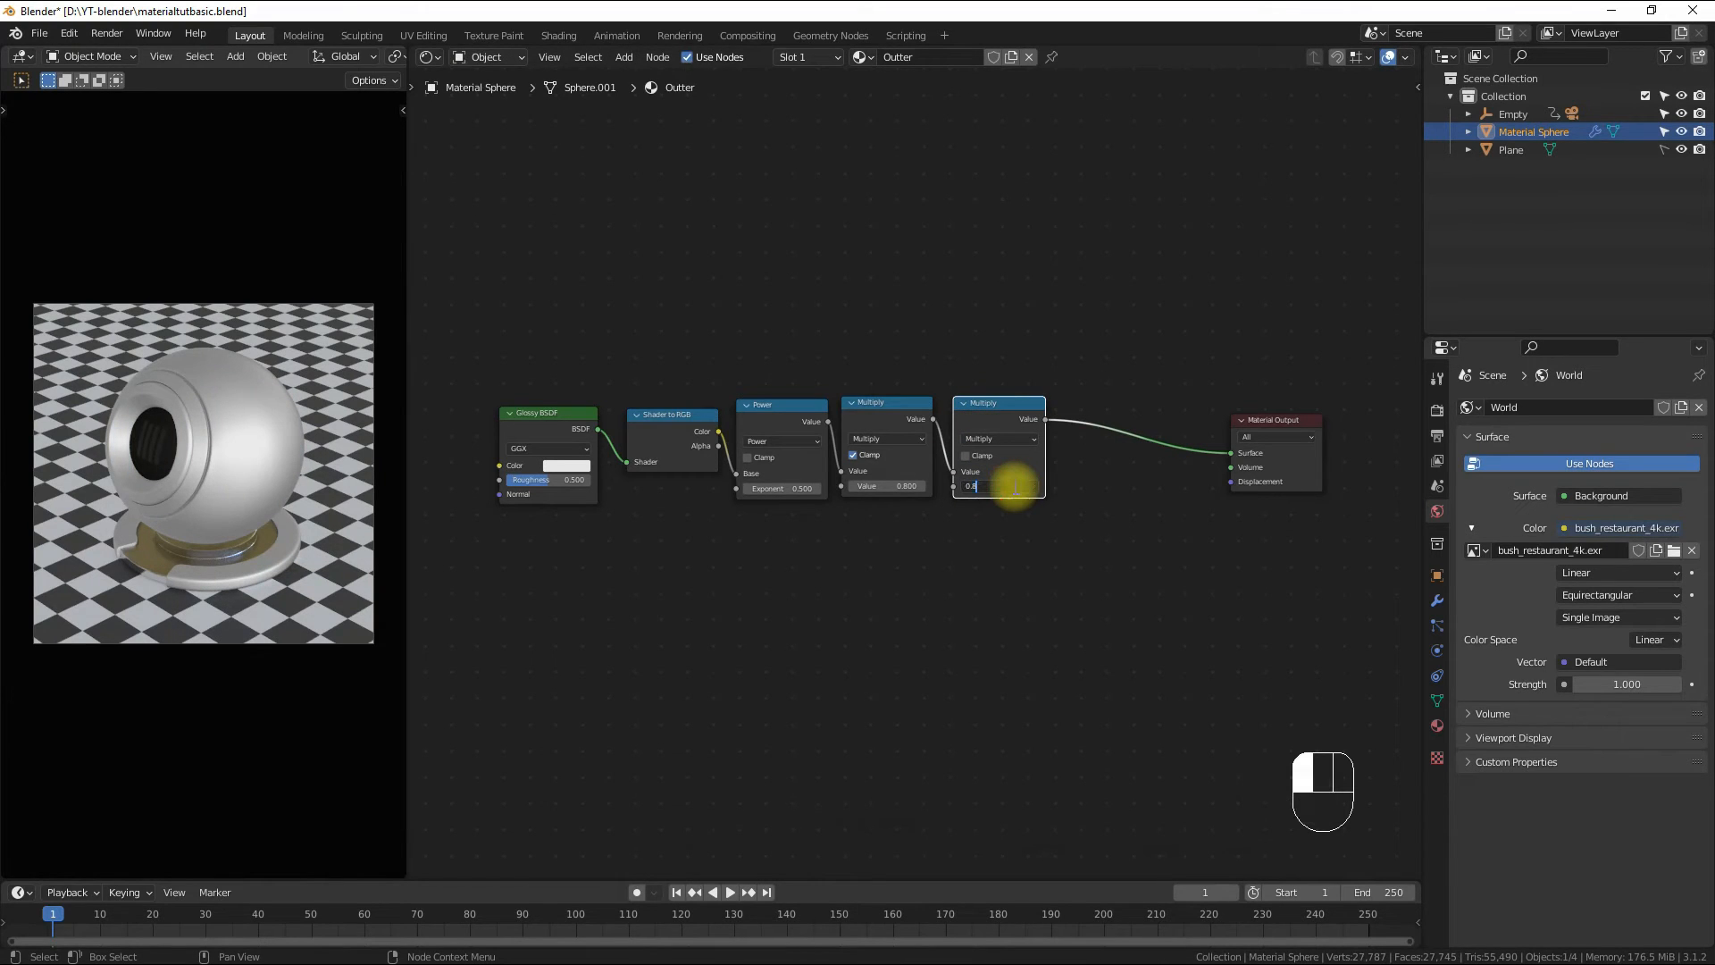
key("BackSpace")
key("BackSpace")
type("20")
key("Return")
- Duplicate the second Multiply node and insert the copy between it and the Material Output
scroll(893, 487, "down", 1)
left_click(793, 466)
key("shift+d")
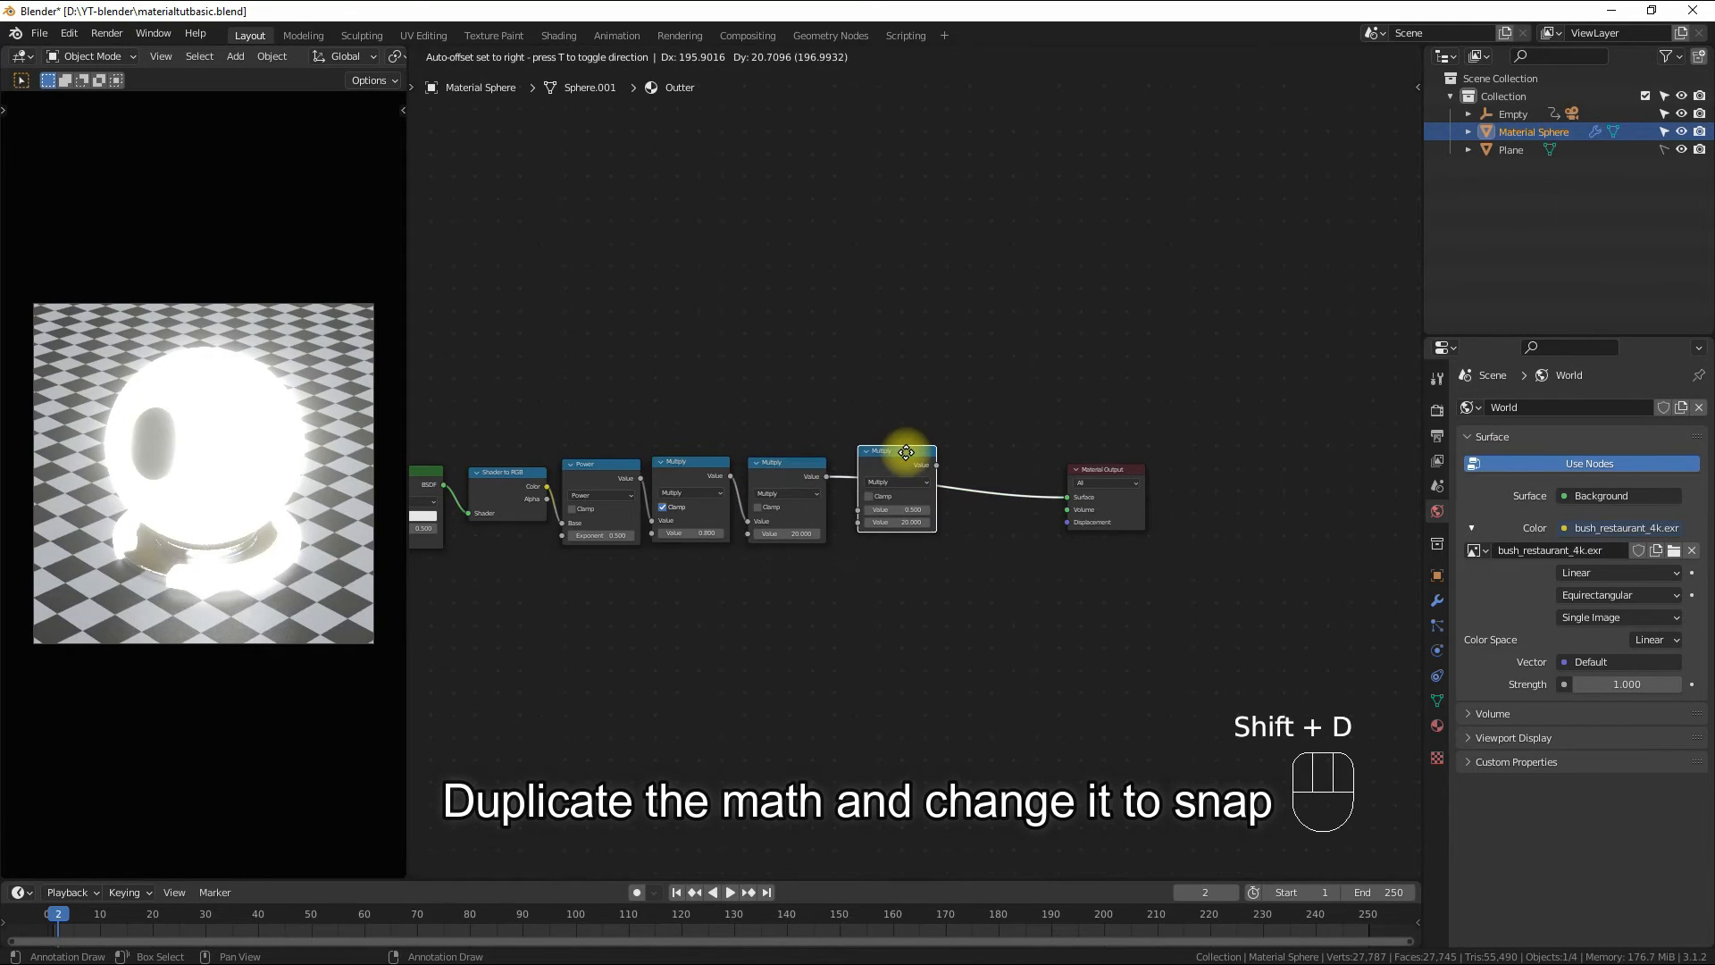
left_click(908, 452)
left_click_drag(905, 452, 872, 468)
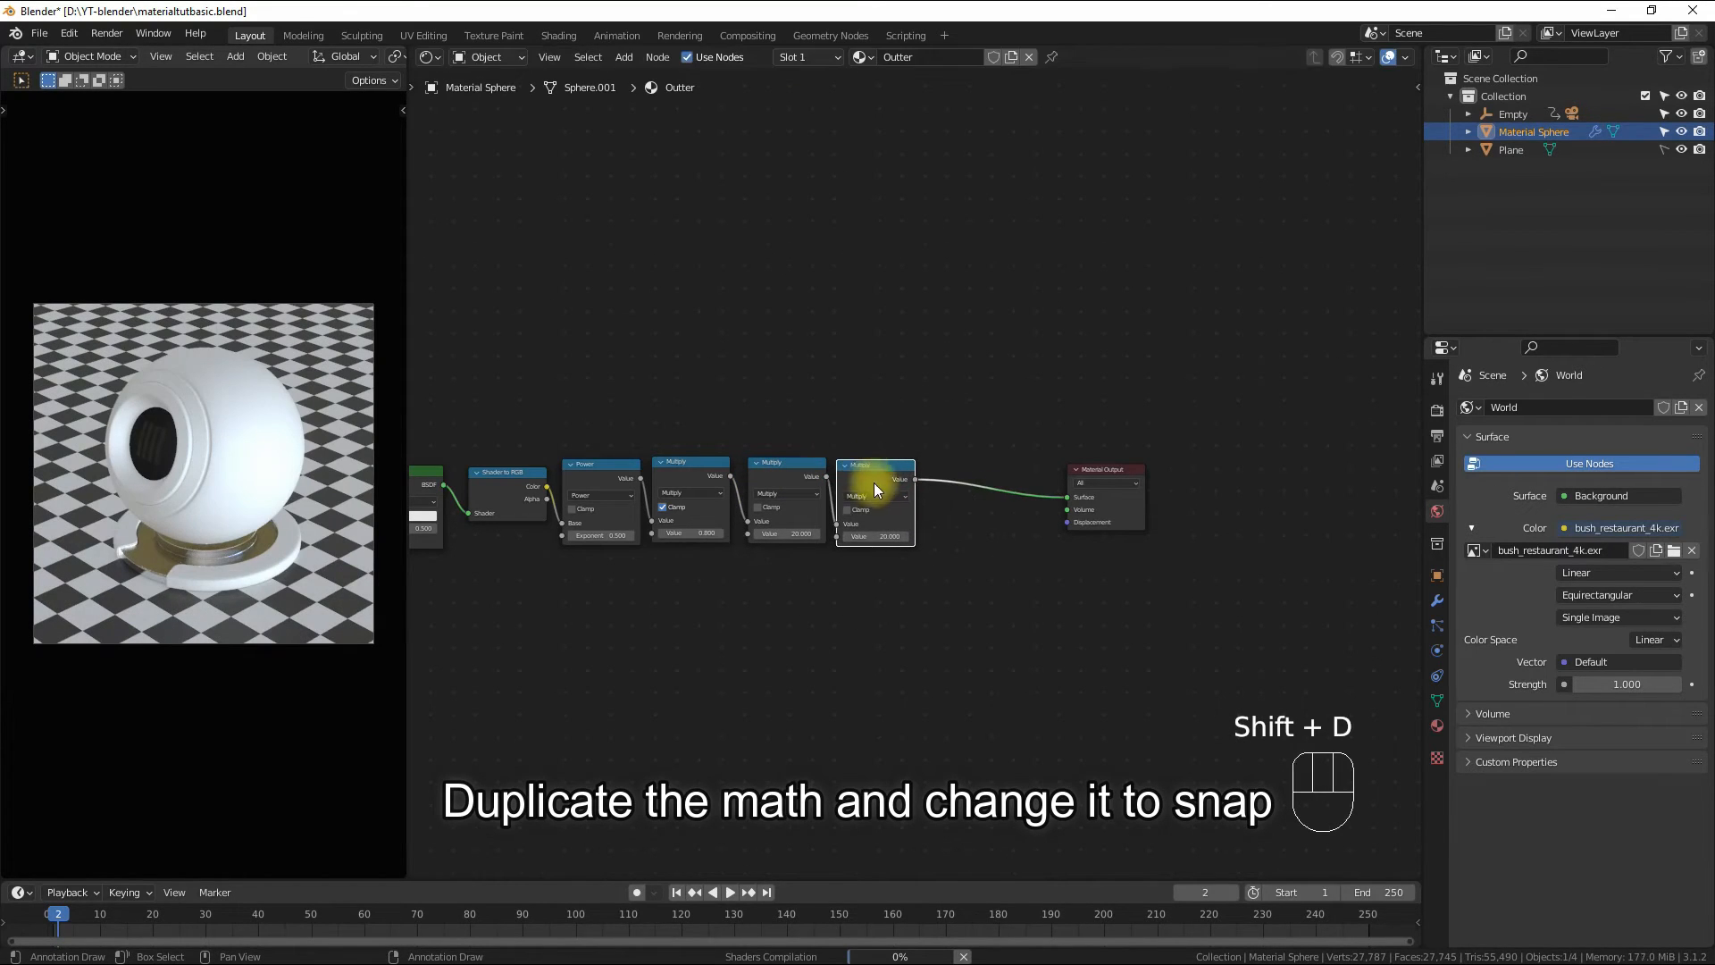
- Change the last math node's operation to Snap and set its increment to 1
left_click(870, 495)
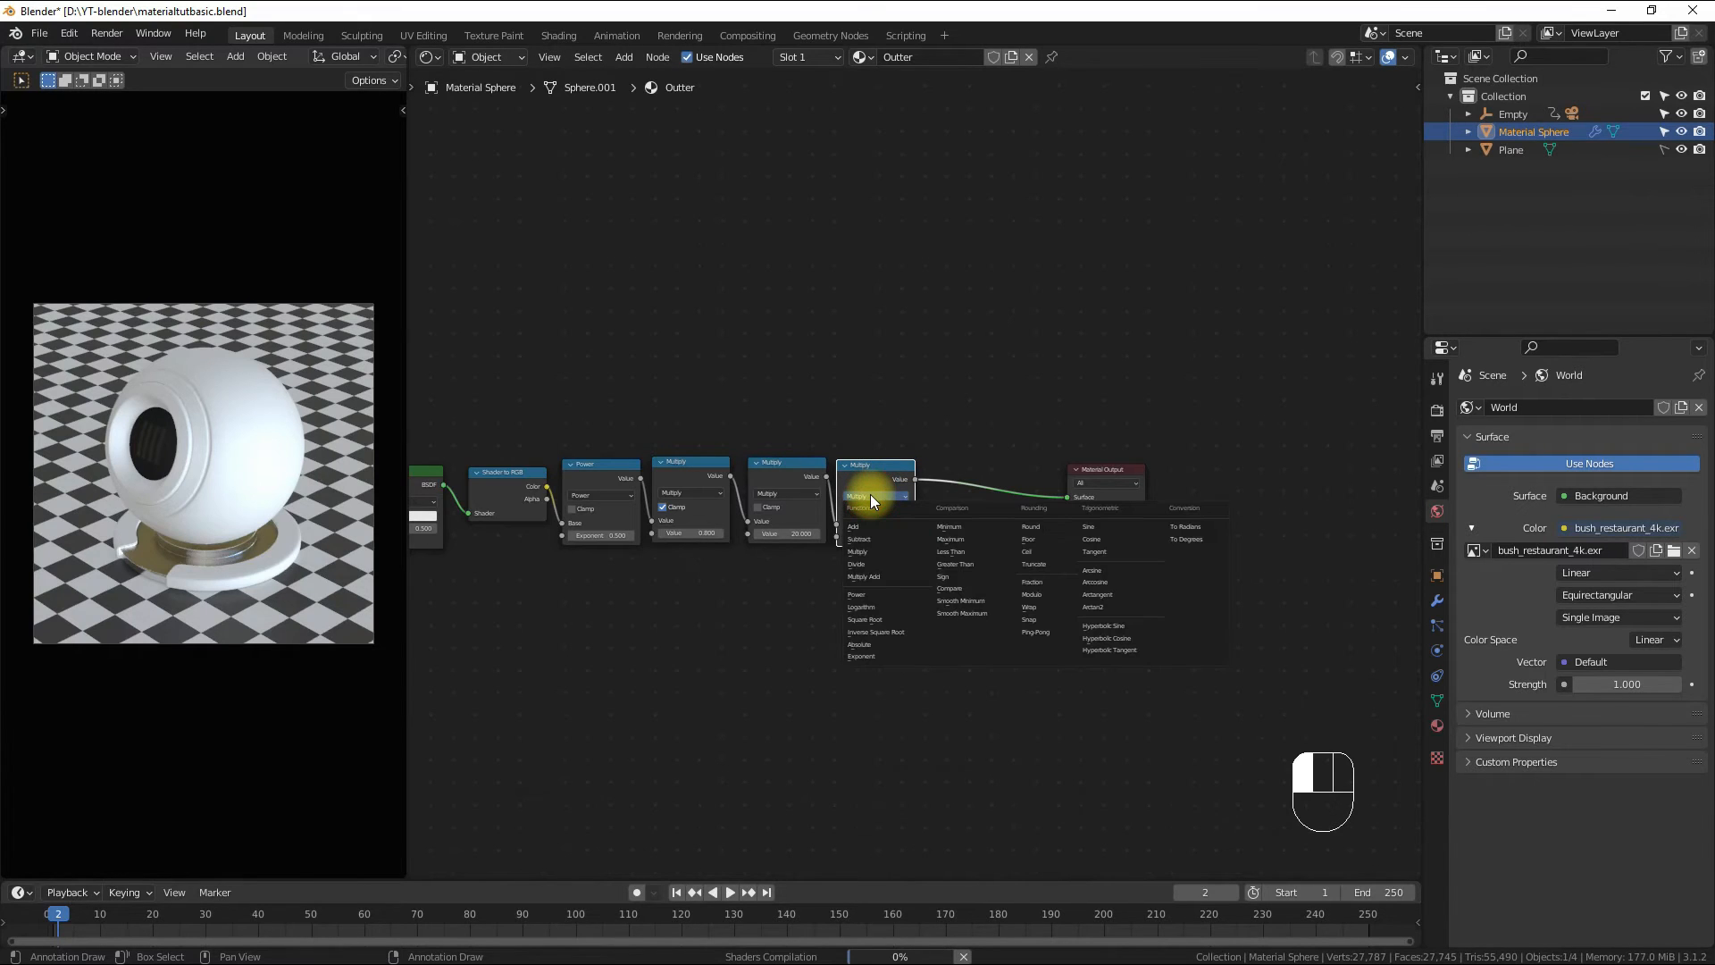
left_click(1034, 619)
scroll(965, 601, "up", 2)
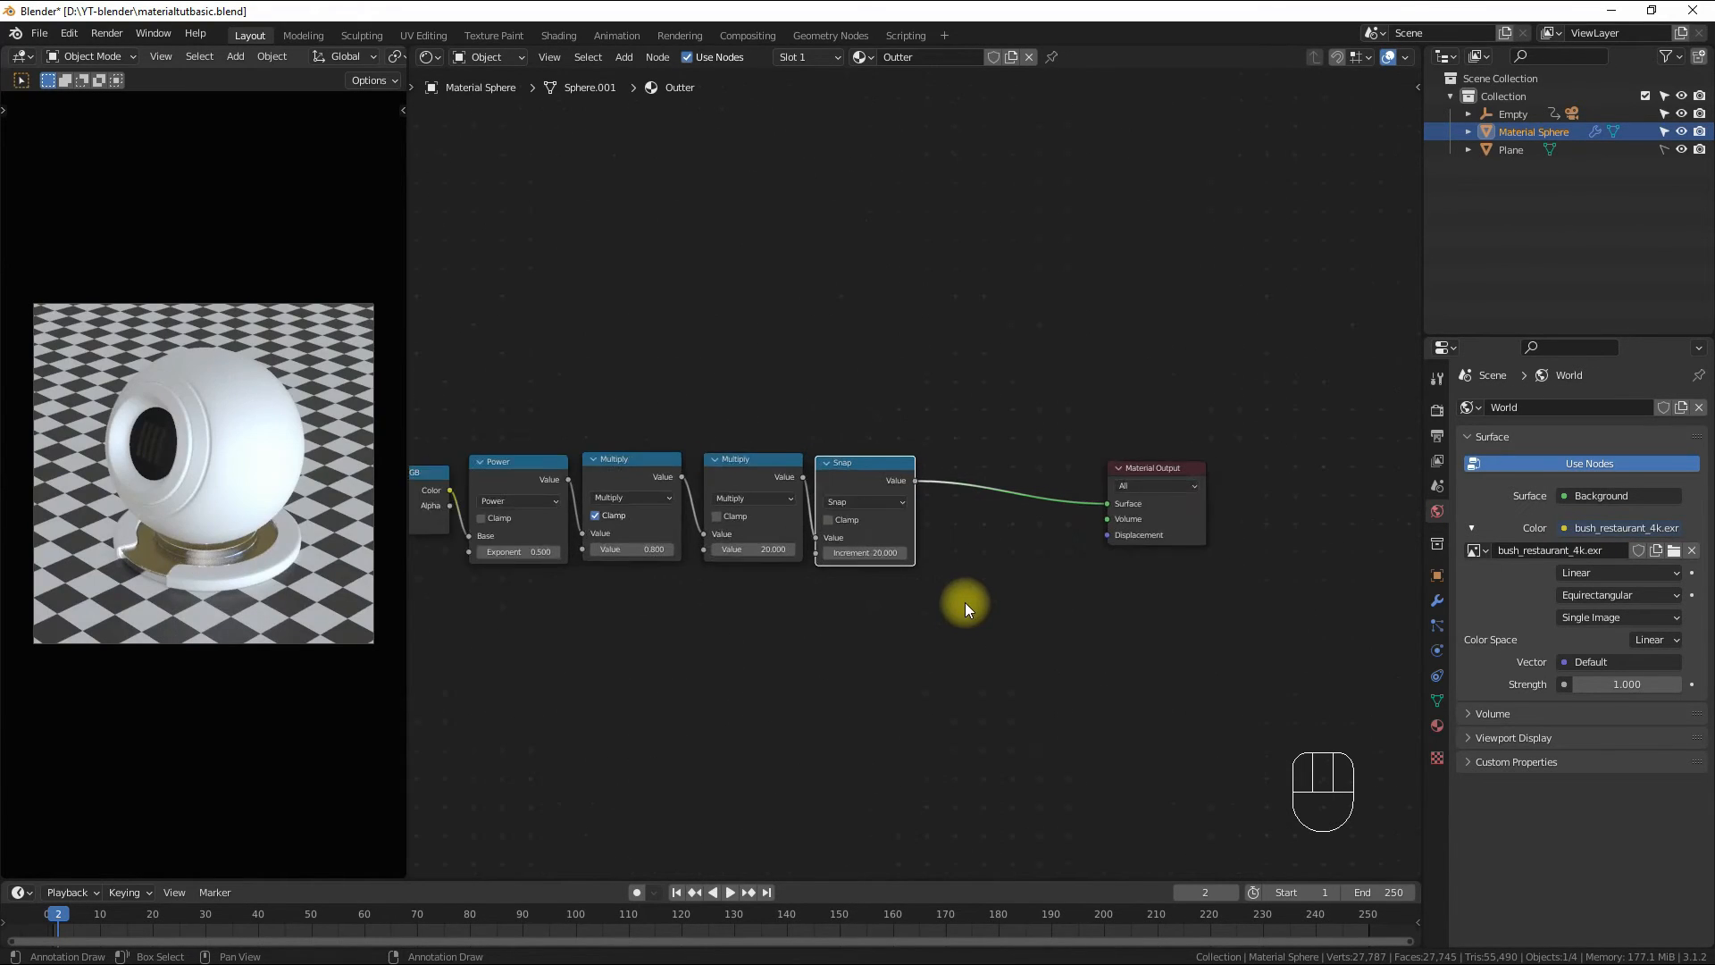
left_click(887, 567)
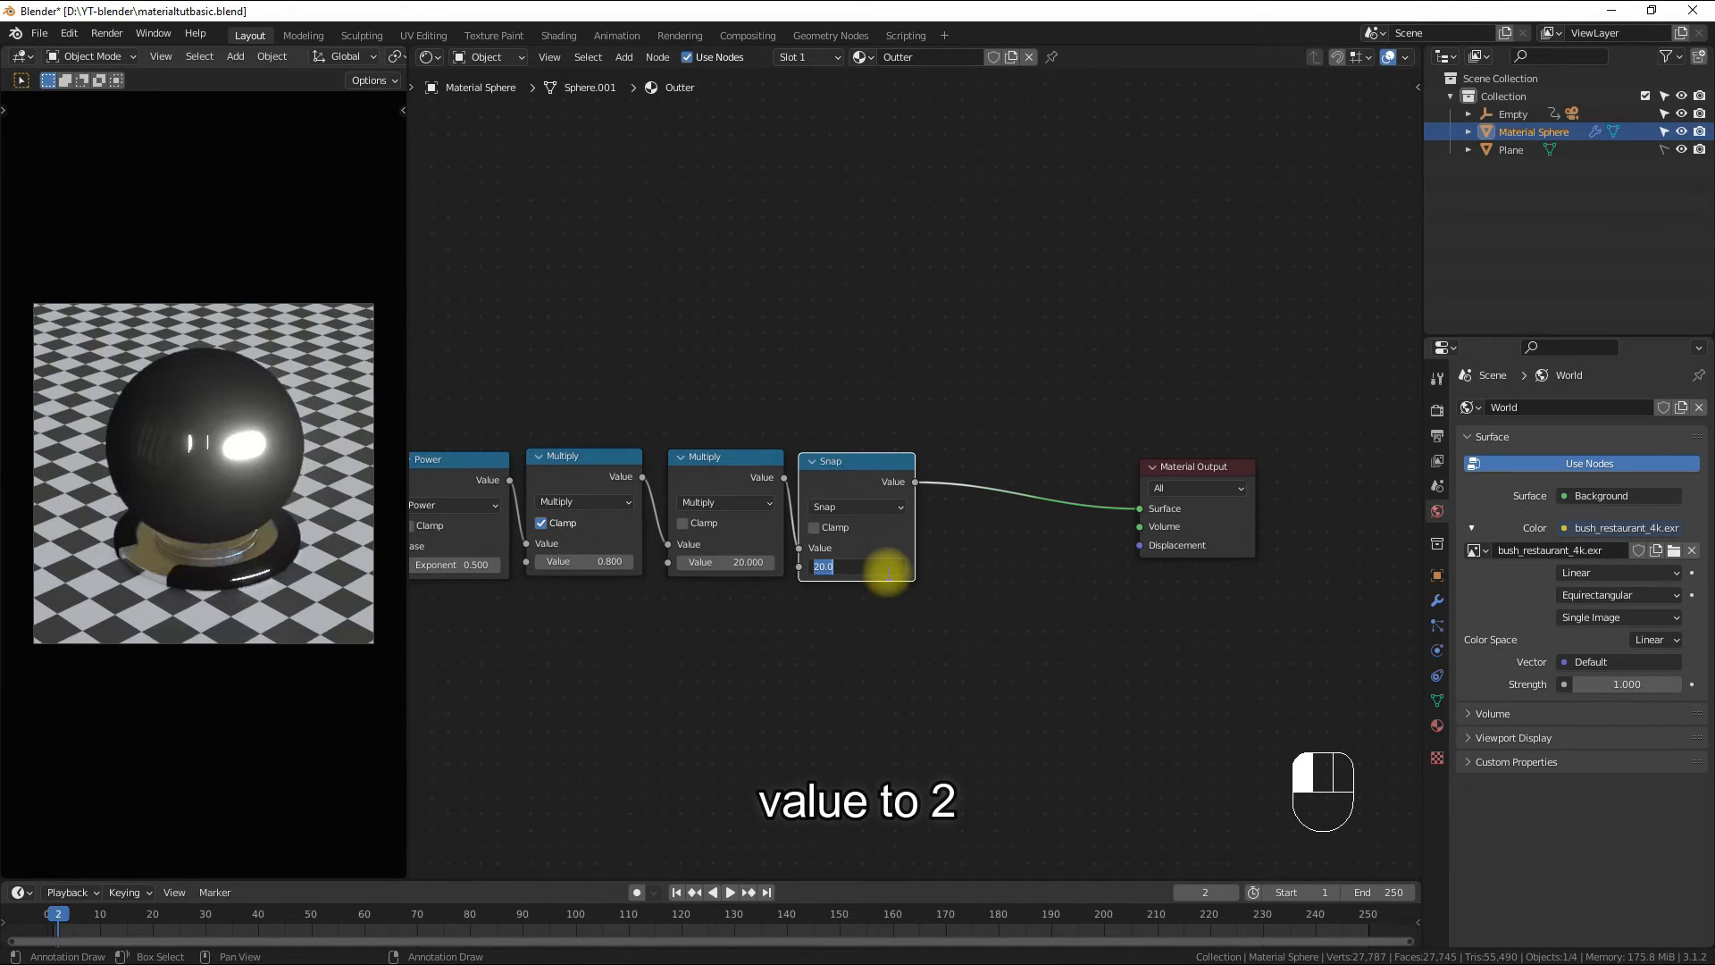
left_click_drag(872, 568, 776, 565)
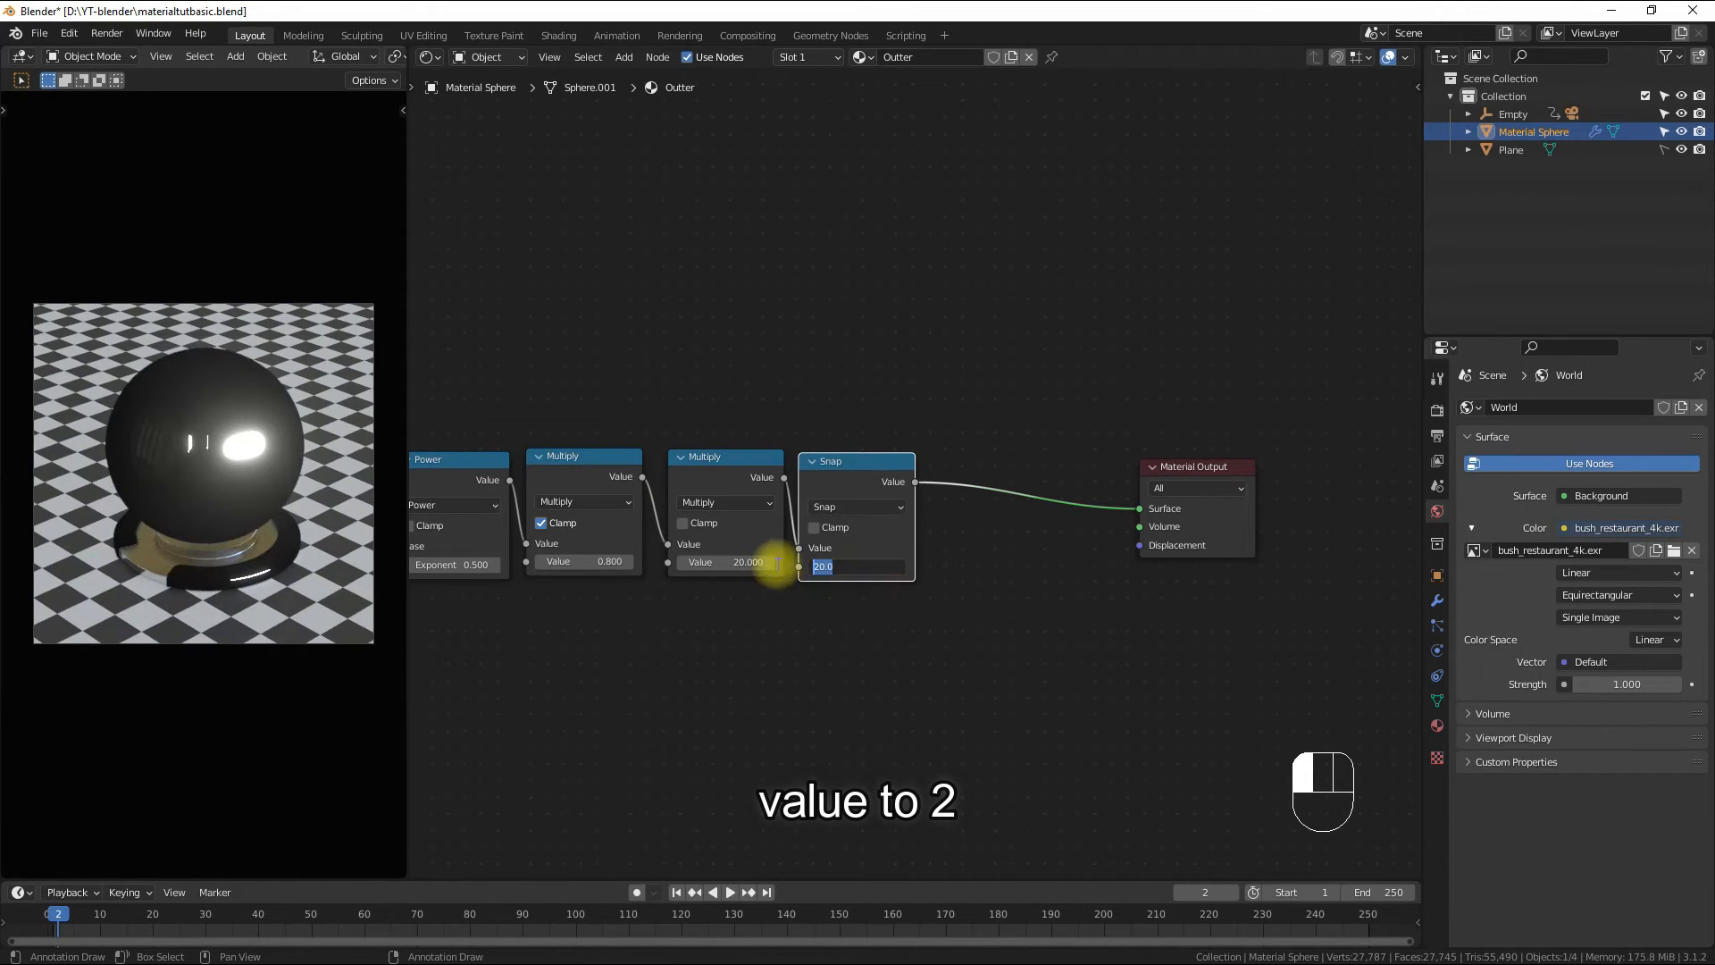
type("2")
key("Return")
left_click(856, 566)
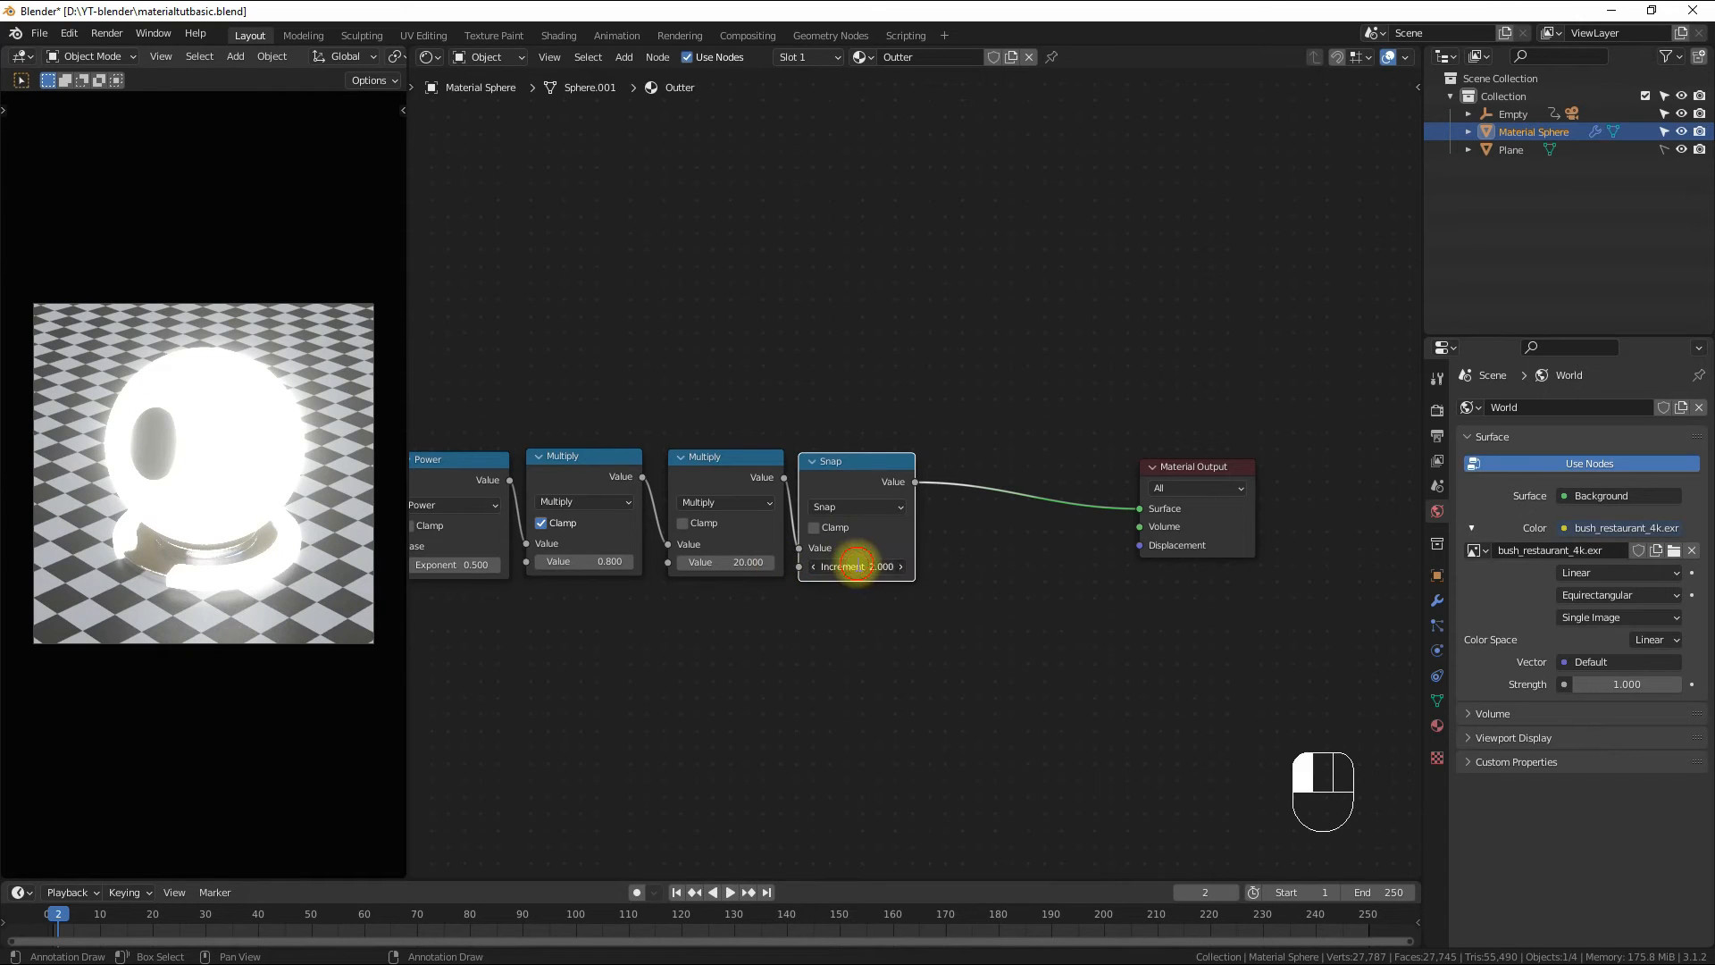
type("1")
key("Return")
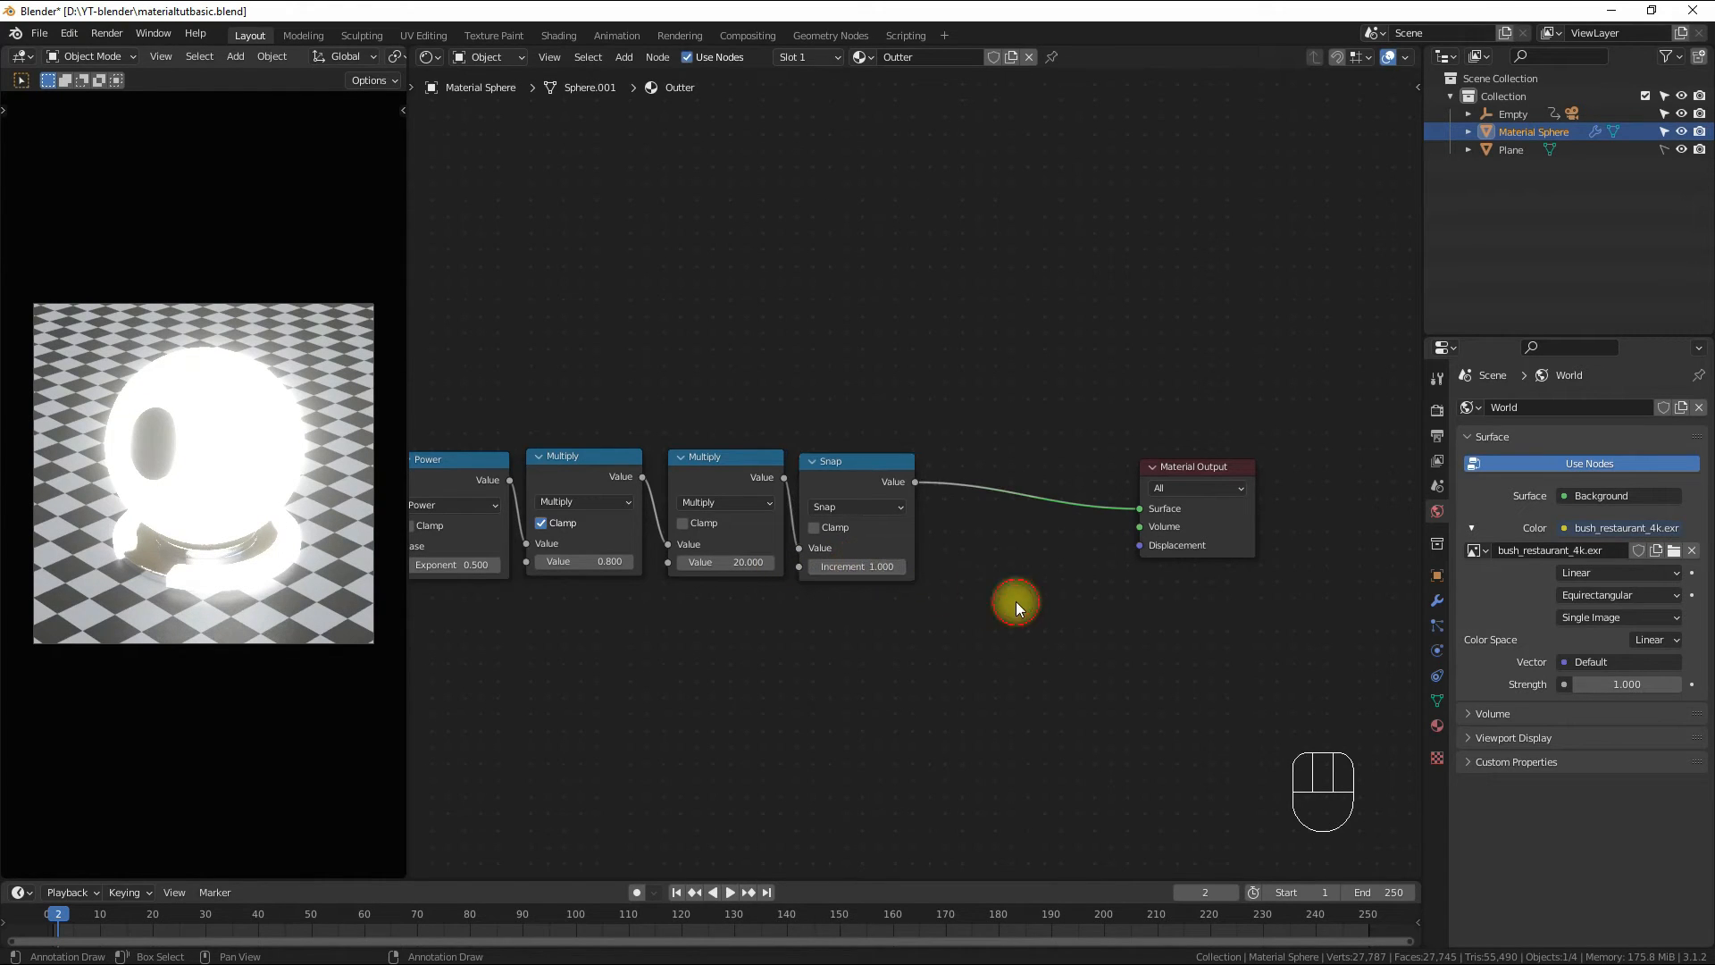
- Insert a duplicate of the Snap node before the Material Output and change its operation to Divide
key("shift+d")
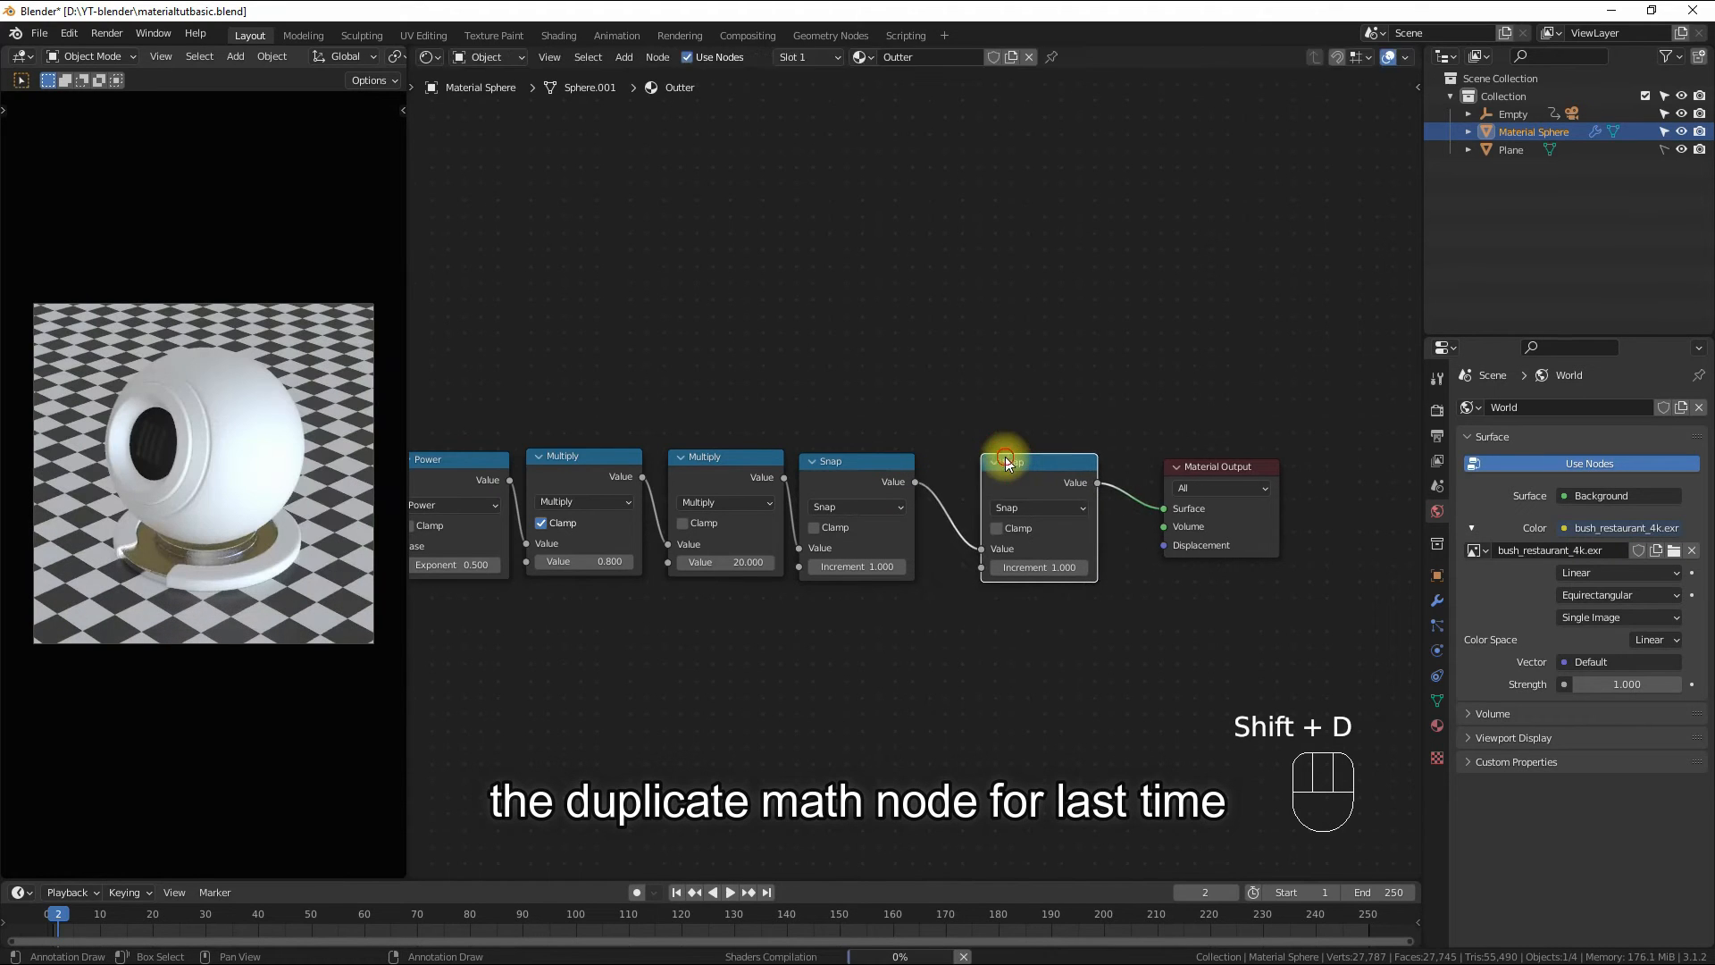
left_click(972, 457)
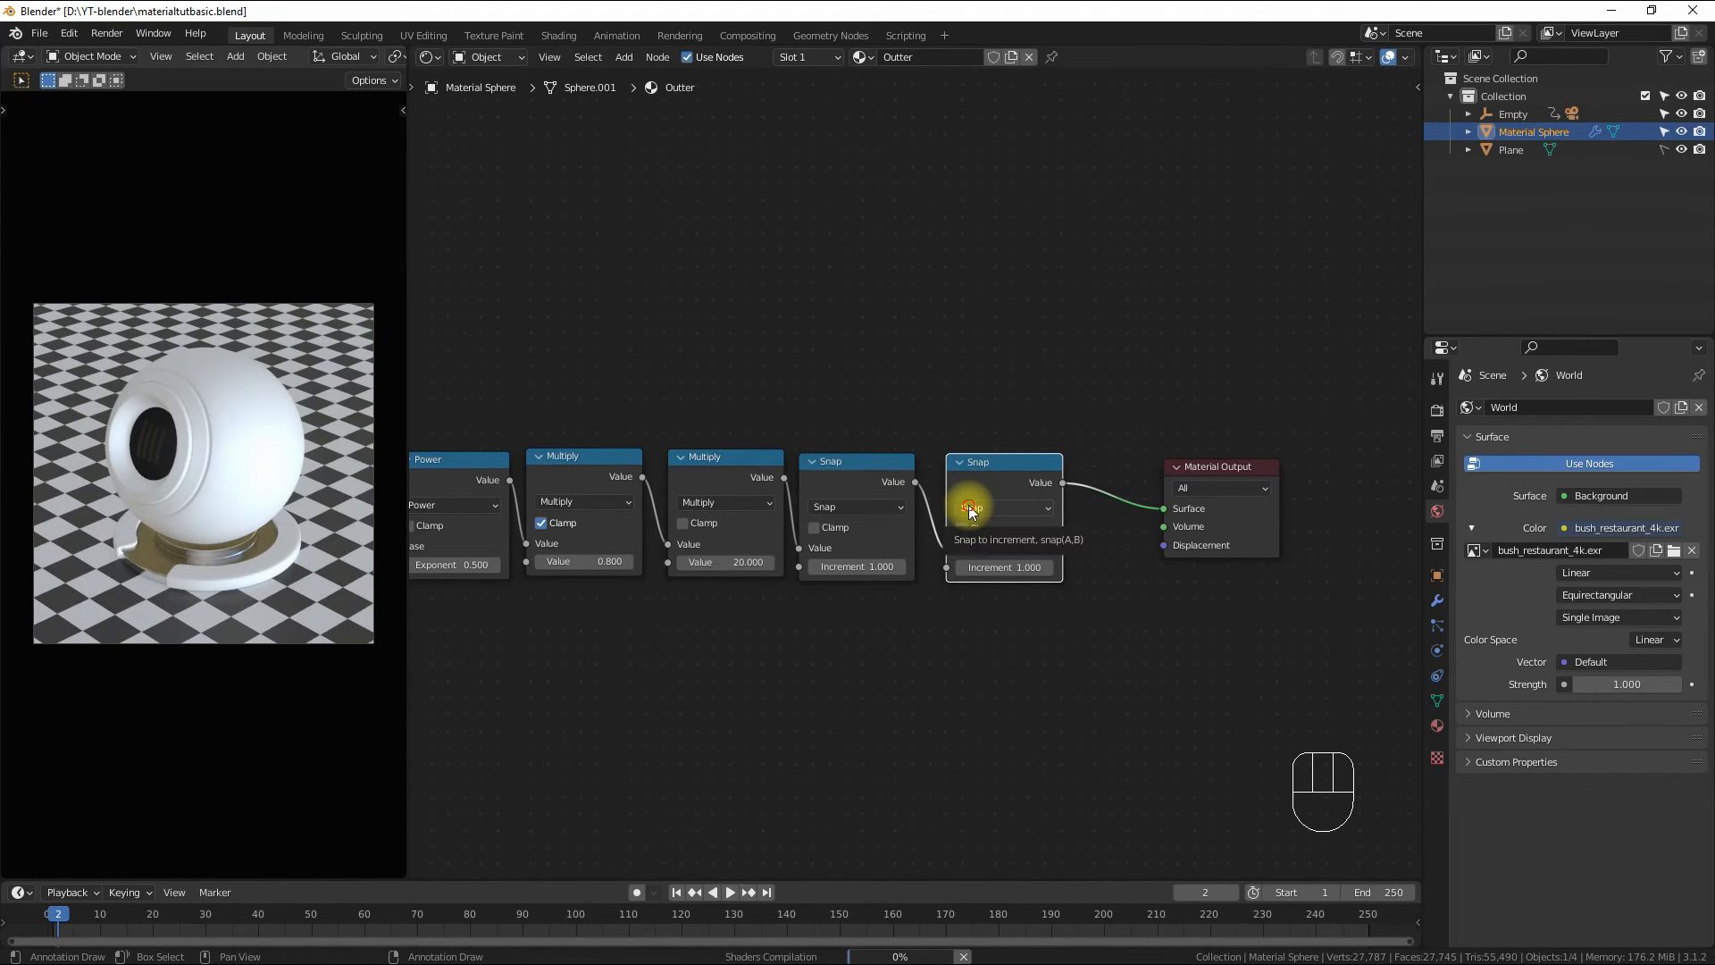
left_click(968, 508)
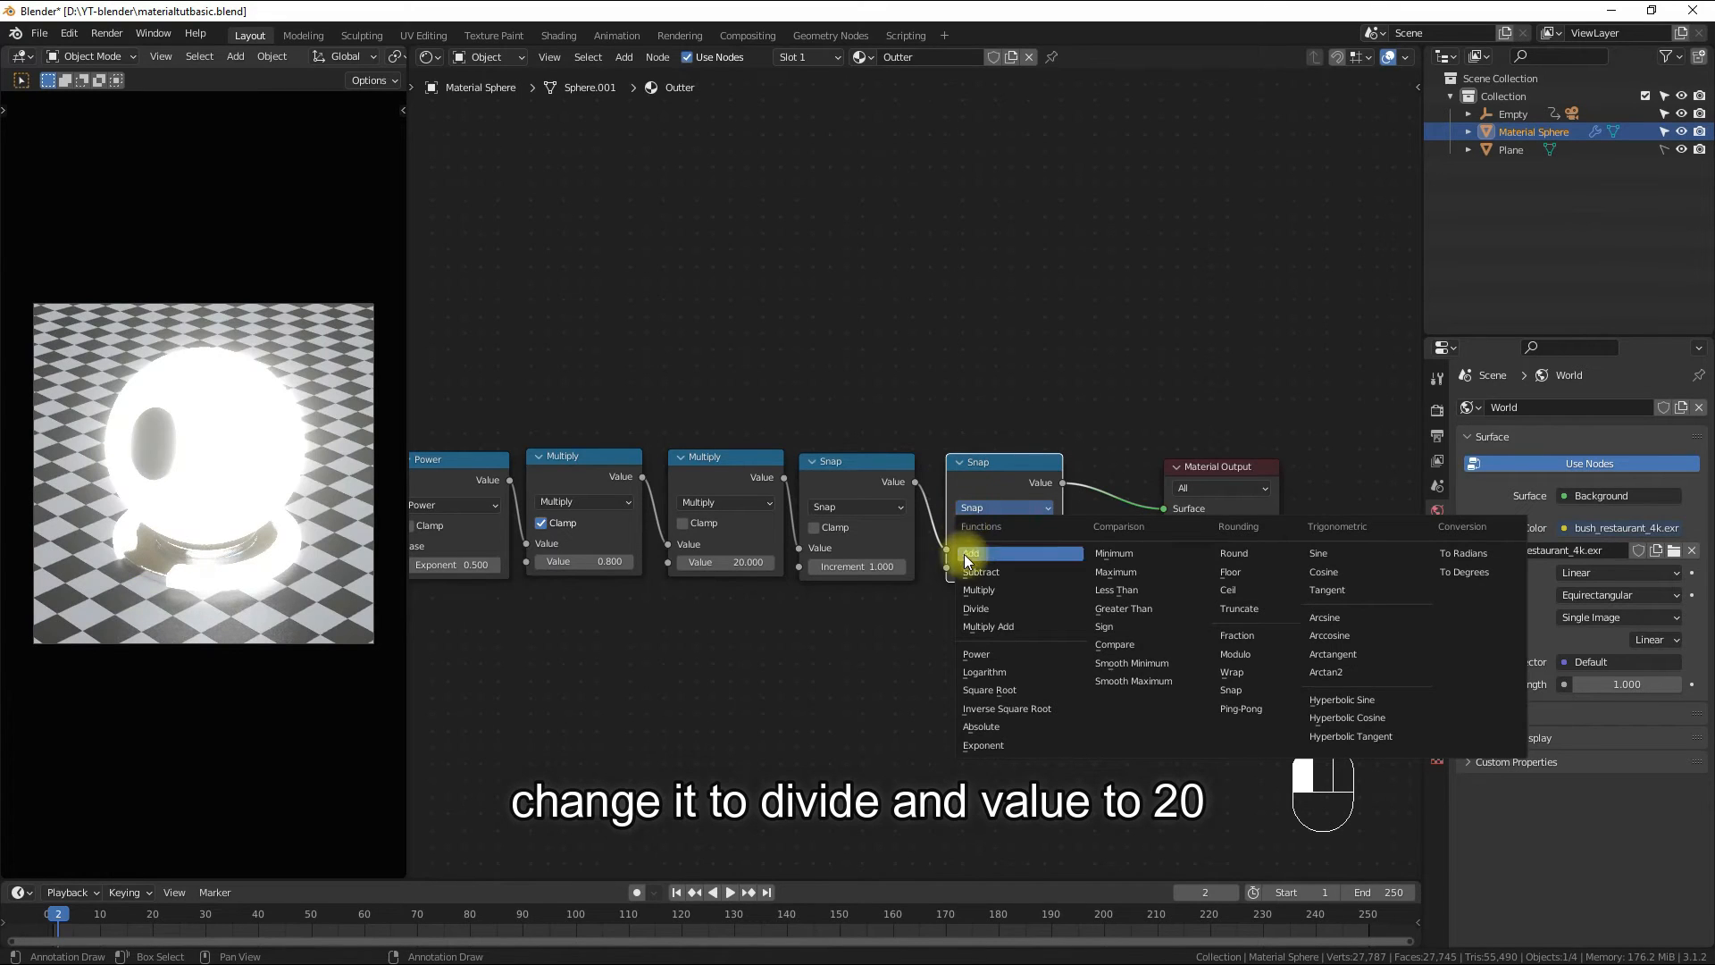
left_click(972, 609)
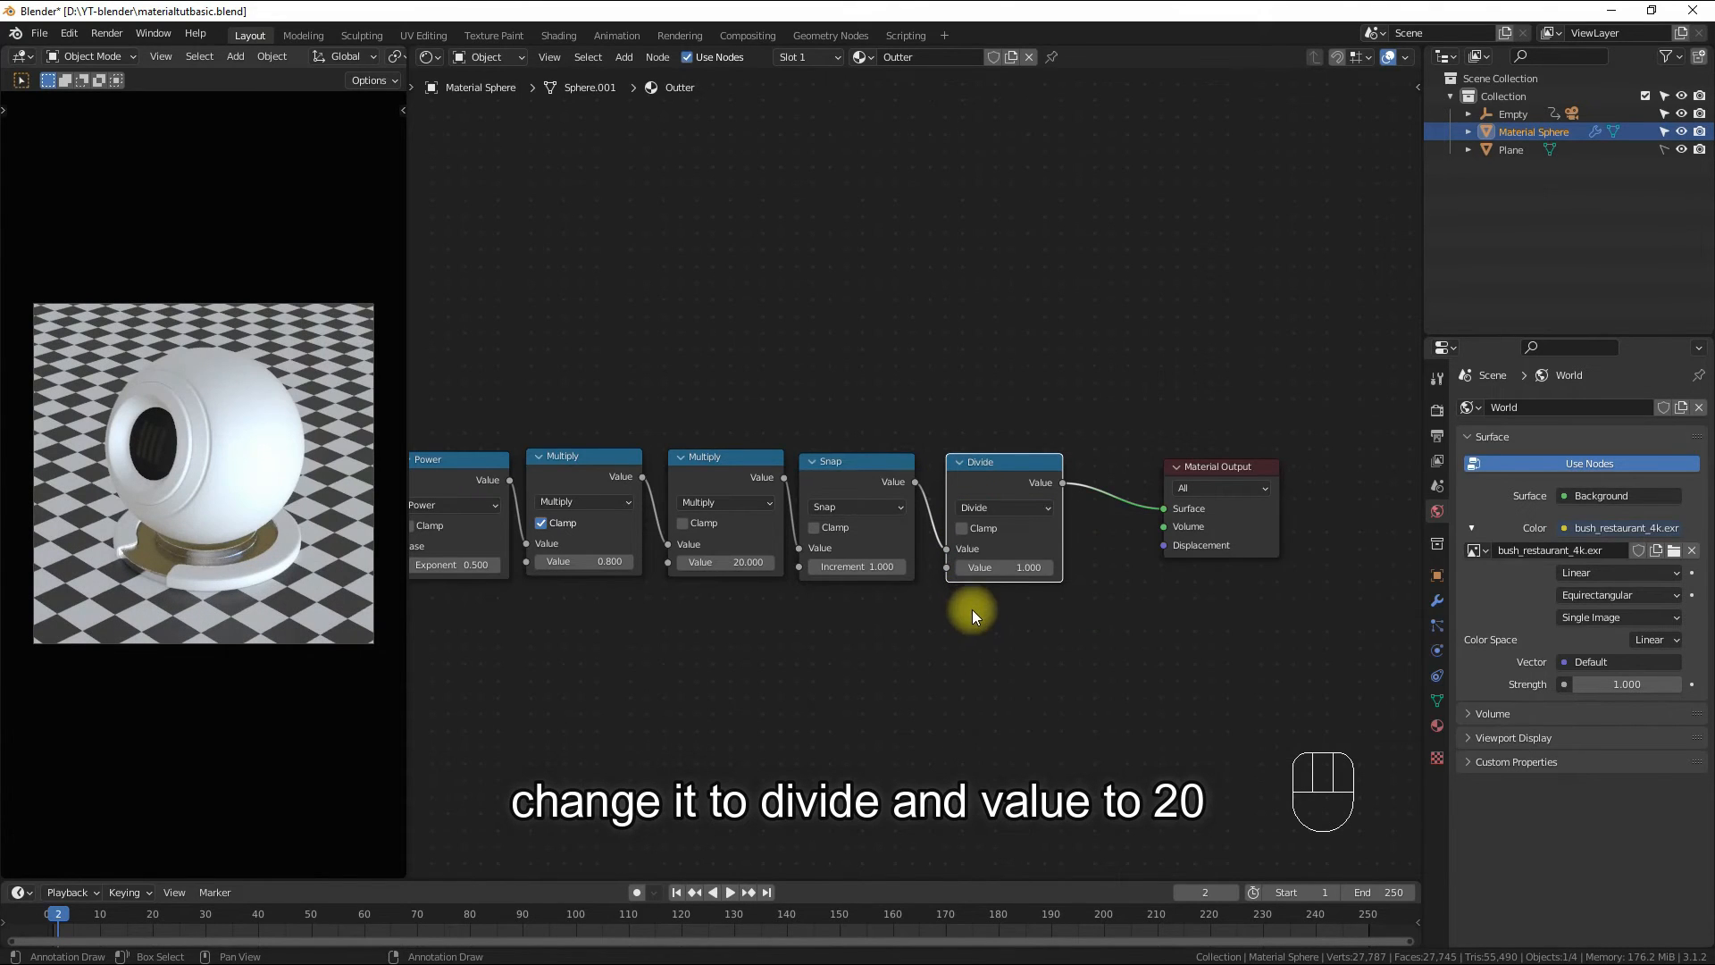
left_click_drag(998, 485, 985, 481)
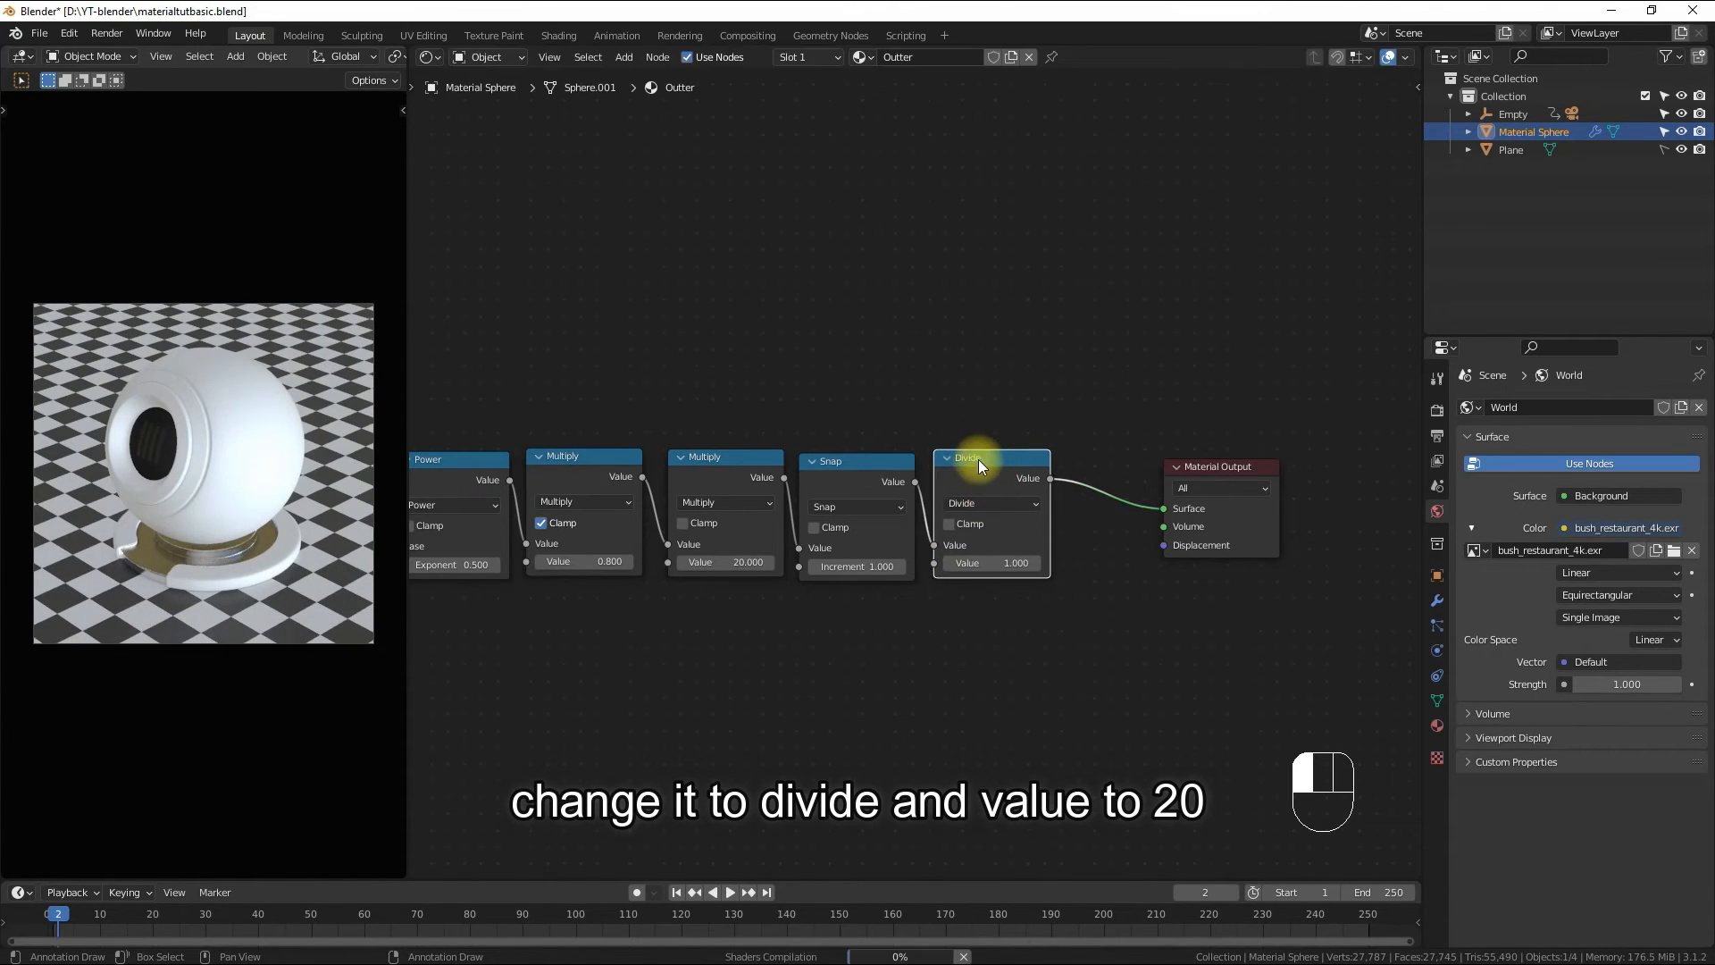
- Try 5 and 20 as the Divide node's value and settle on 10
left_click(1000, 565)
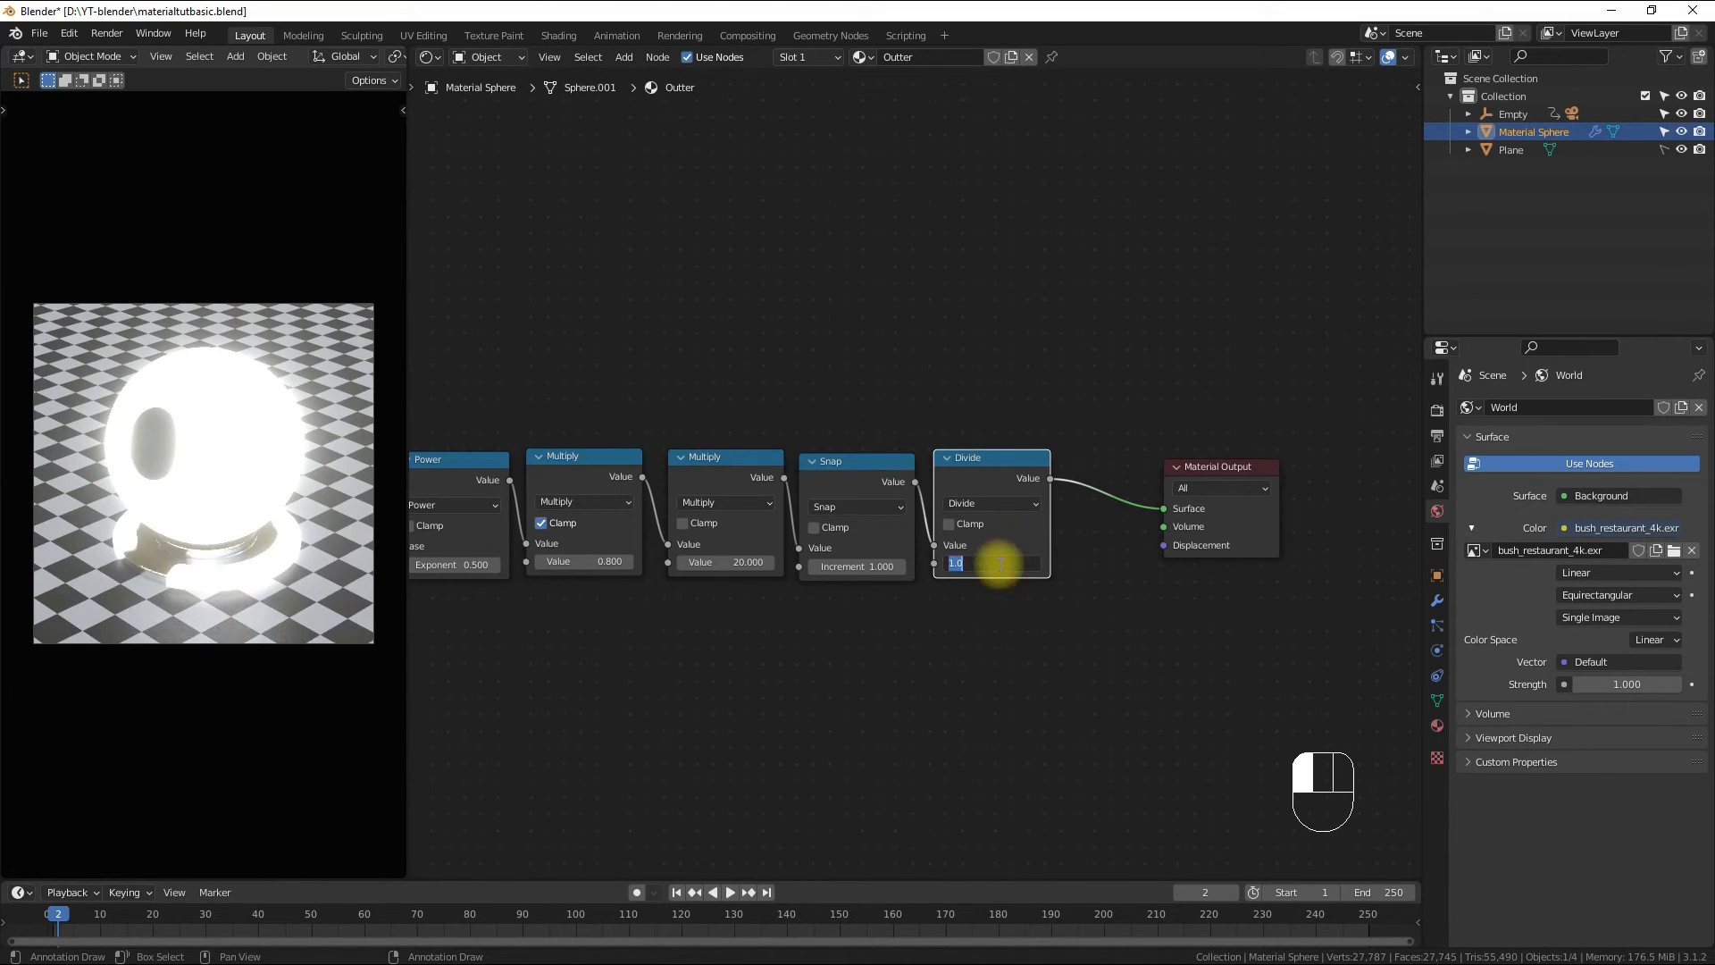
key("Return")
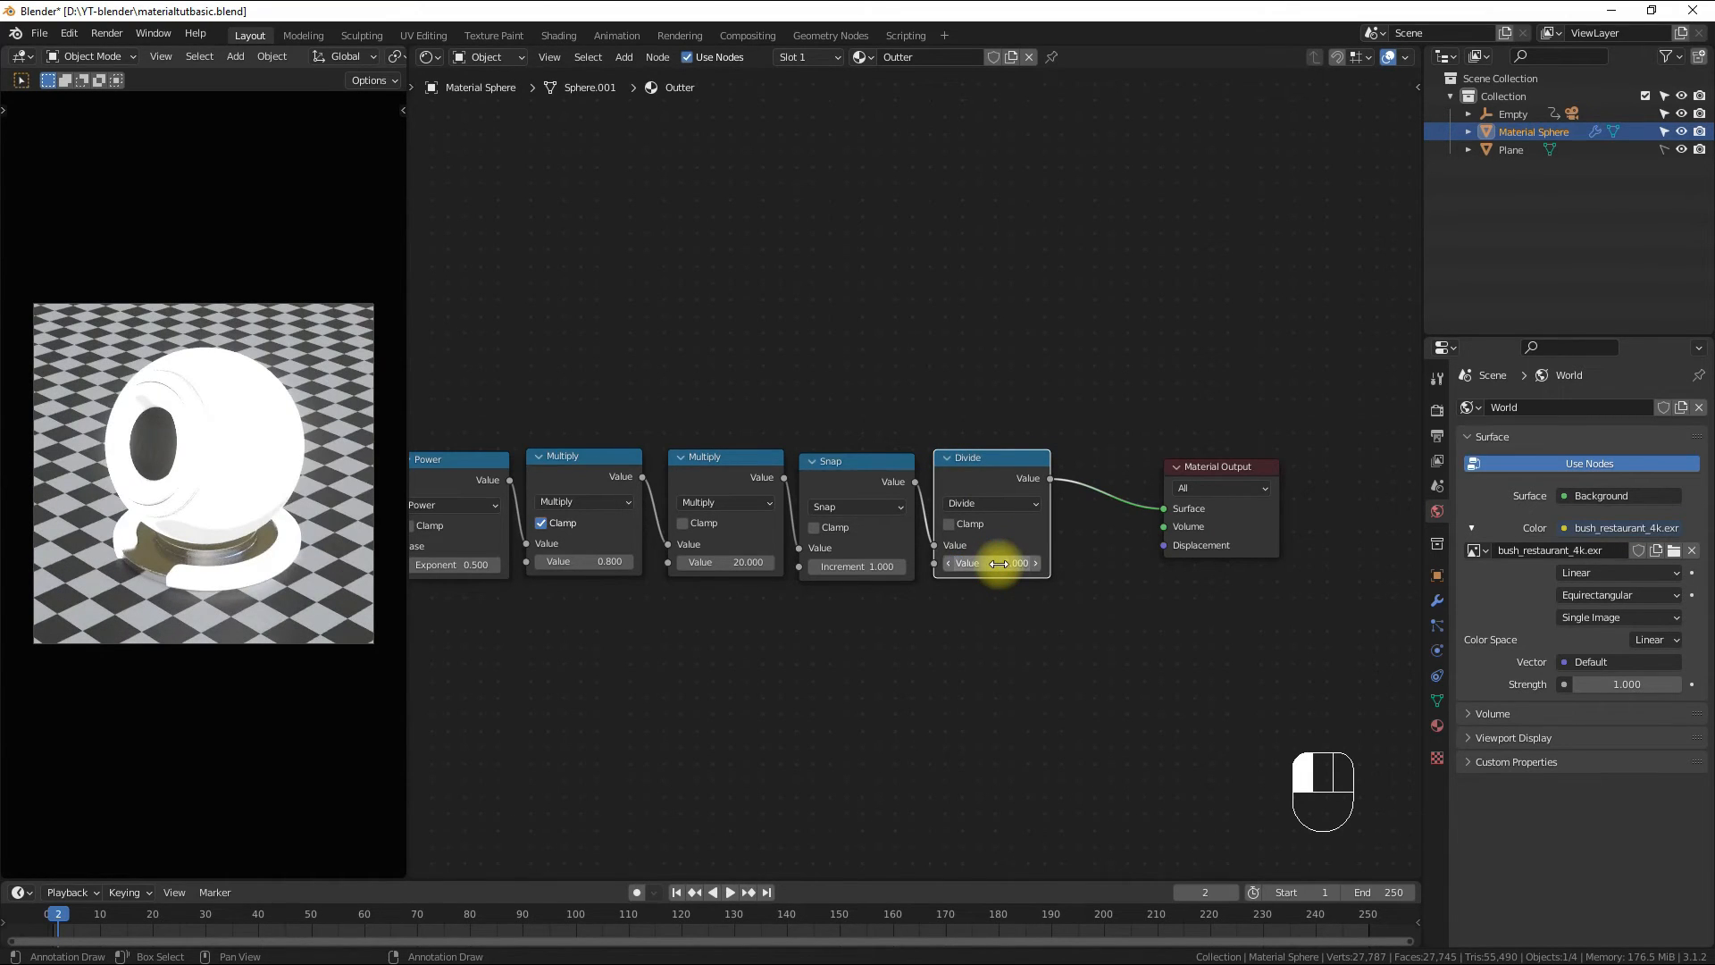
left_click(997, 562)
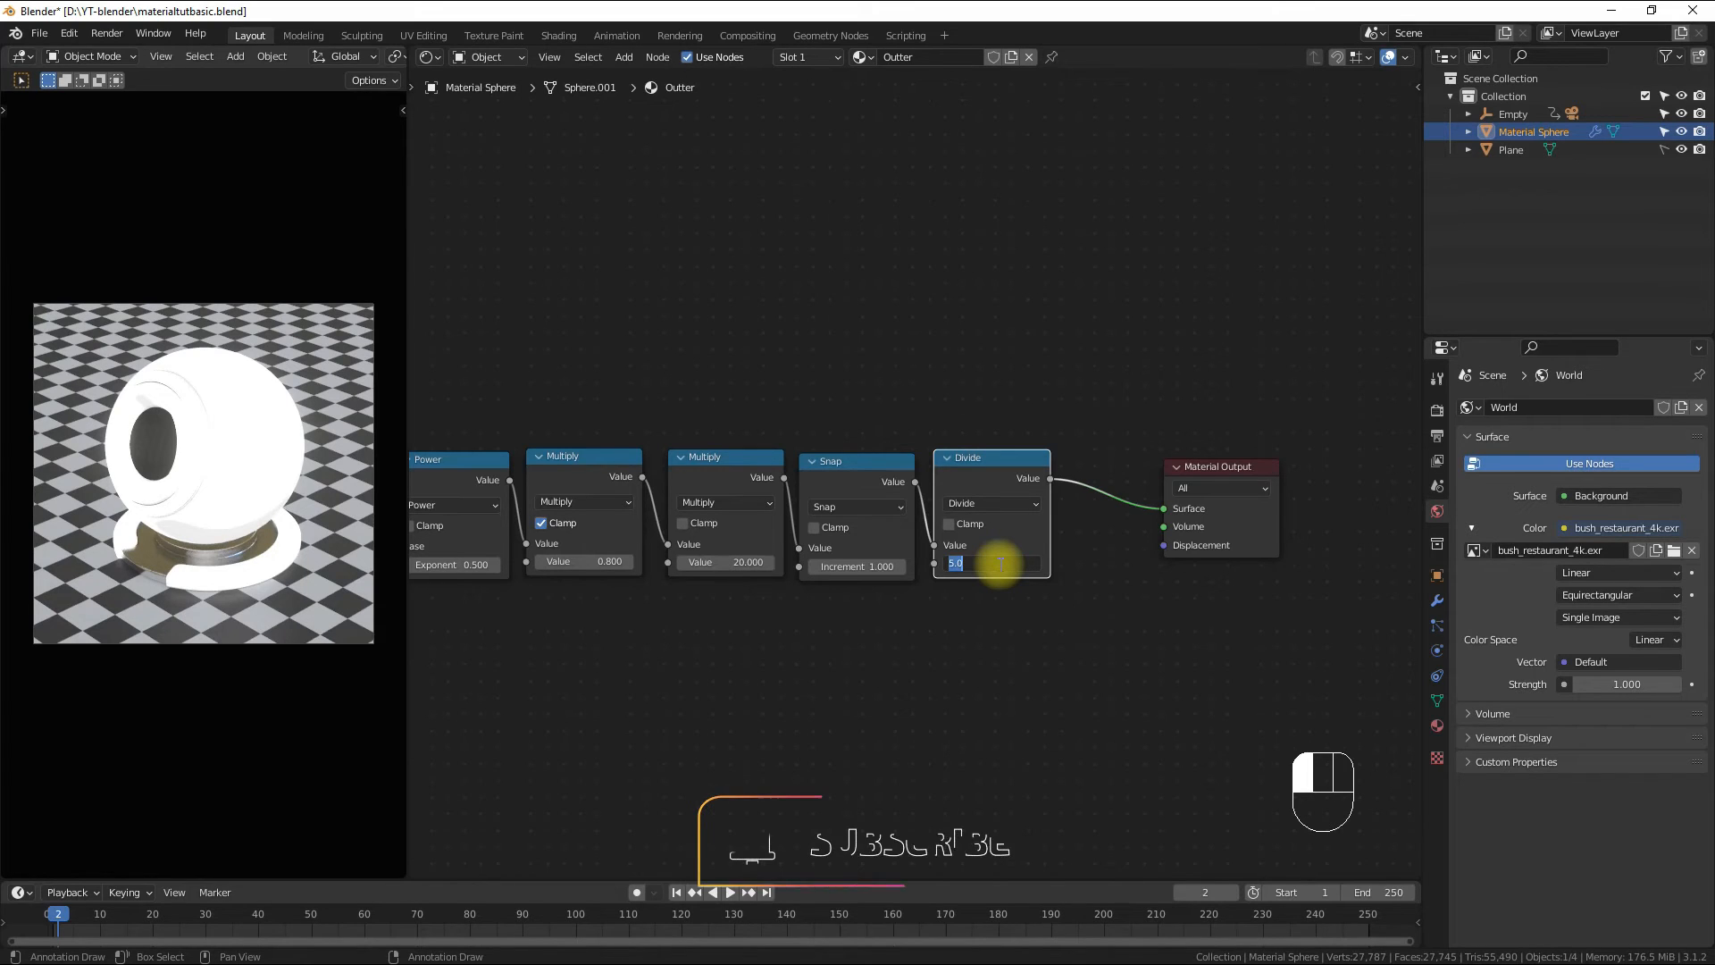
type("20")
key("Return")
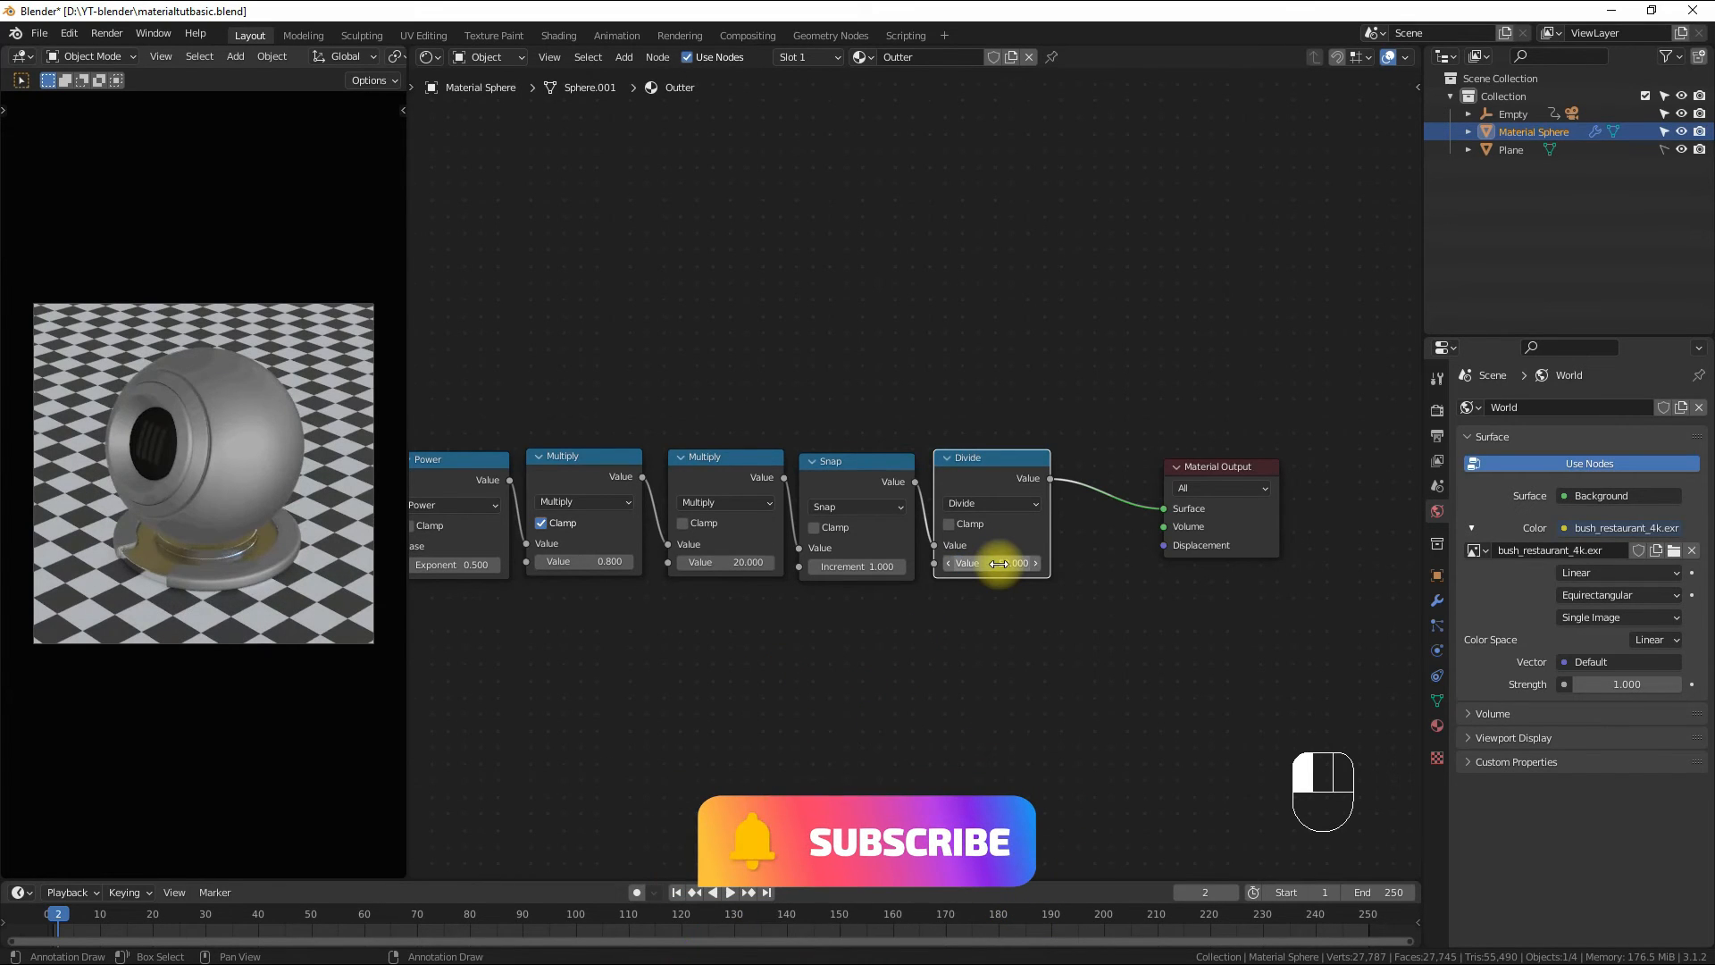
left_click(998, 564)
type("50.0")
key("Return")
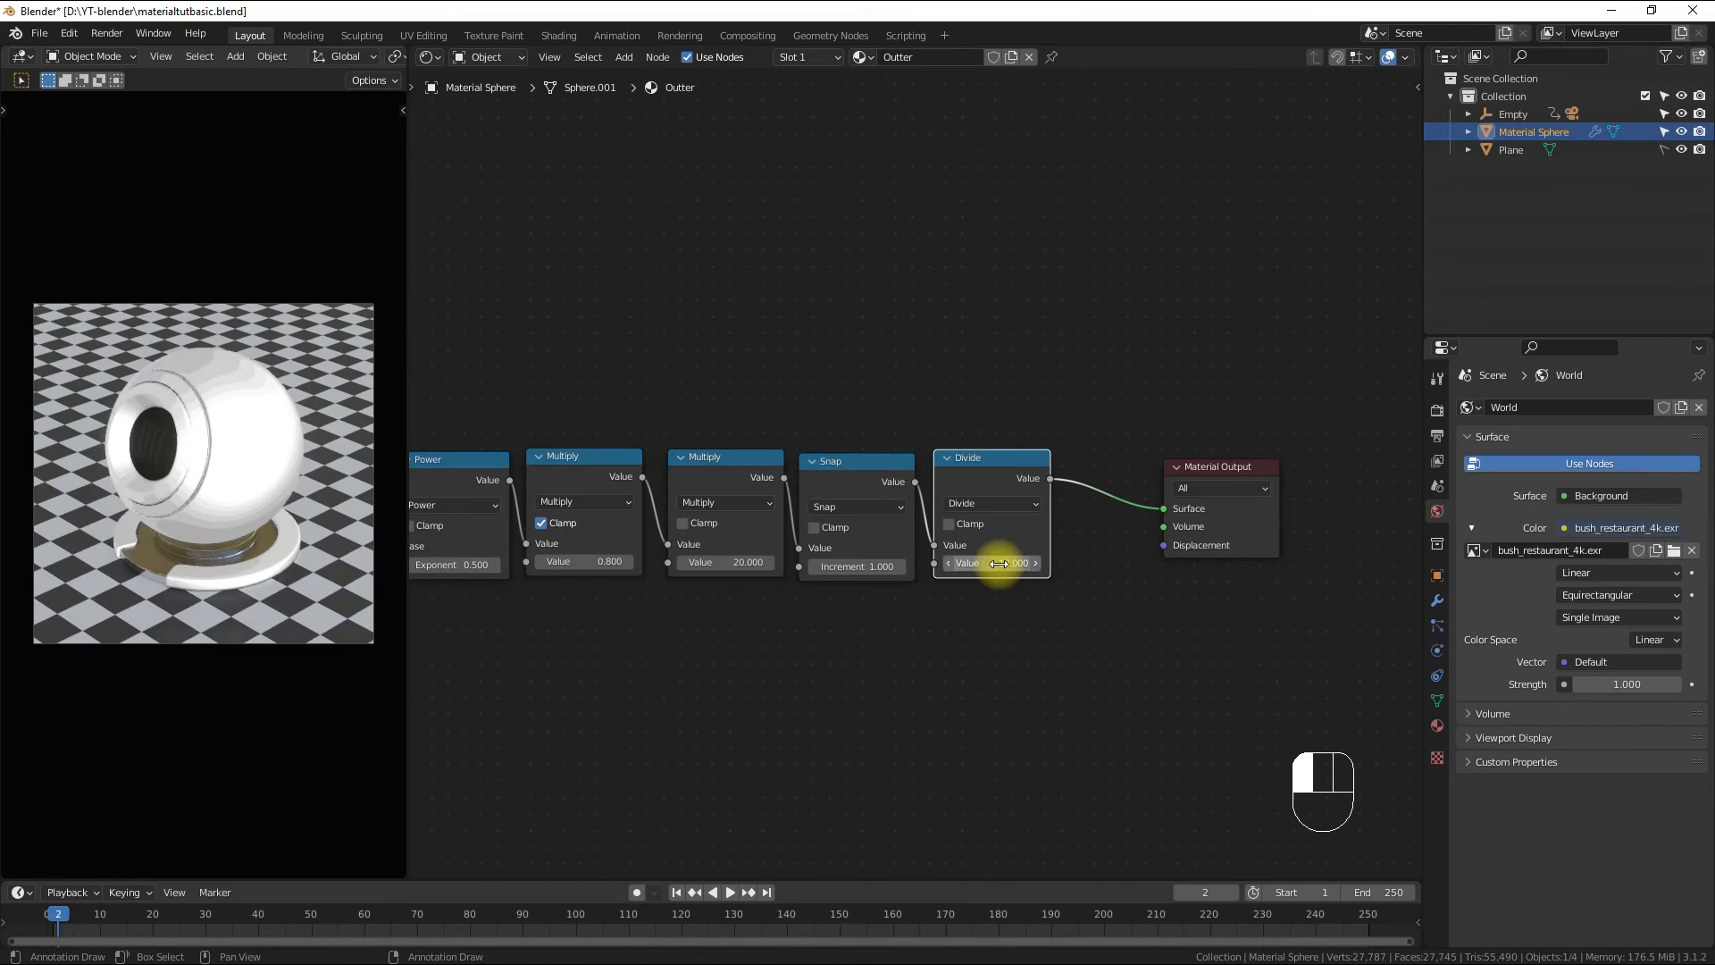
- Move the Shader to RGB and Glossy BSDF nodes below the row of math nodes
left_click(922, 631)
scroll(922, 630, "down", 2)
middle_click_drag(888, 647, 1095, 588, "alt")
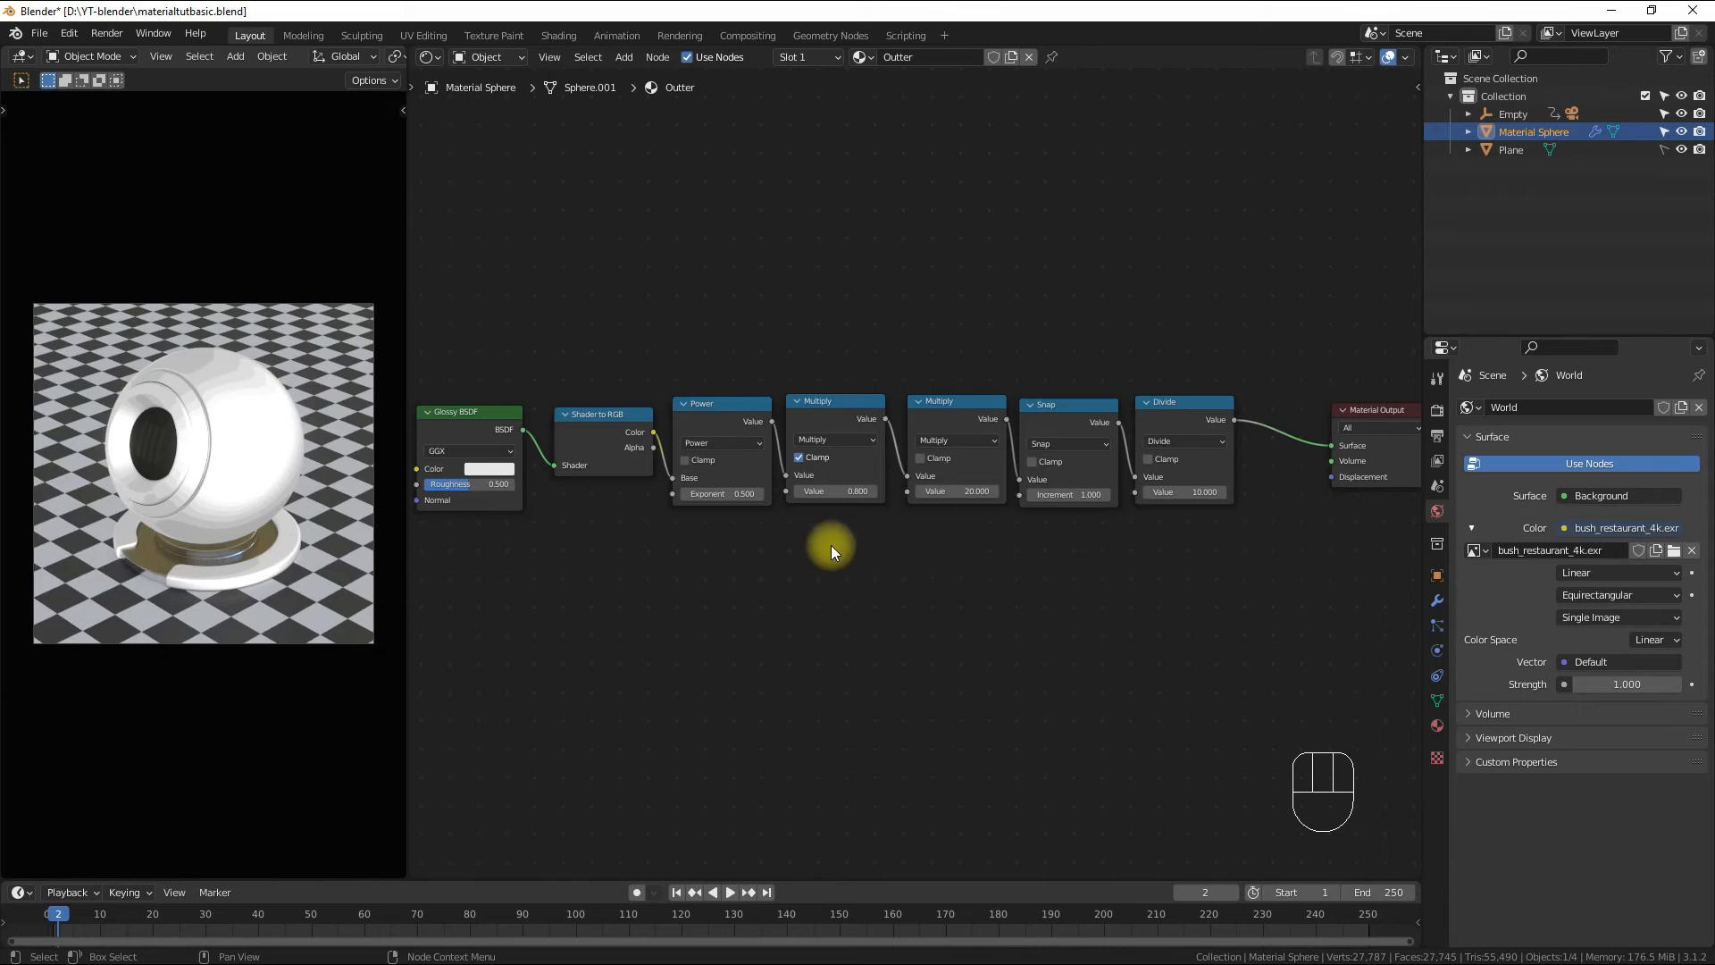
left_click_drag(601, 415, 596, 549)
left_click_drag(471, 413, 432, 532)
- Shift the Material Output farther out and add a Hue/Saturation node between it and the Divide node
scroll(957, 639, "down", 1)
middle_click_drag(1199, 515, 1079, 501, "alt")
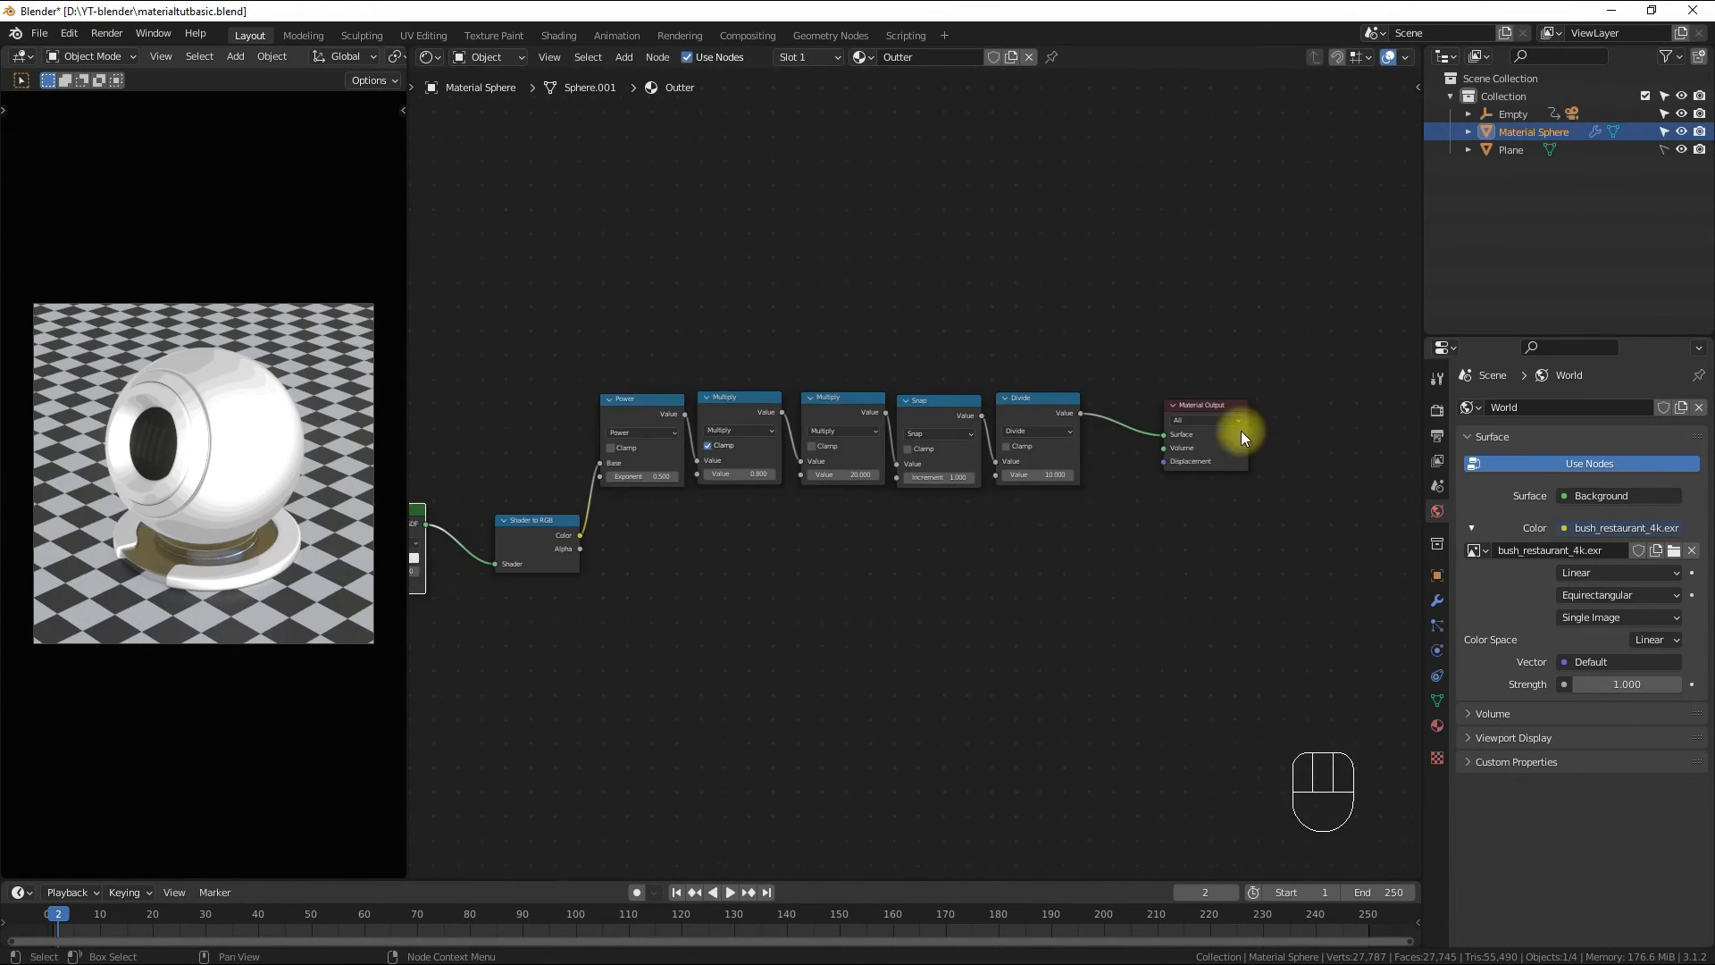
left_click_drag(1207, 410, 1290, 429)
key("shift+a")
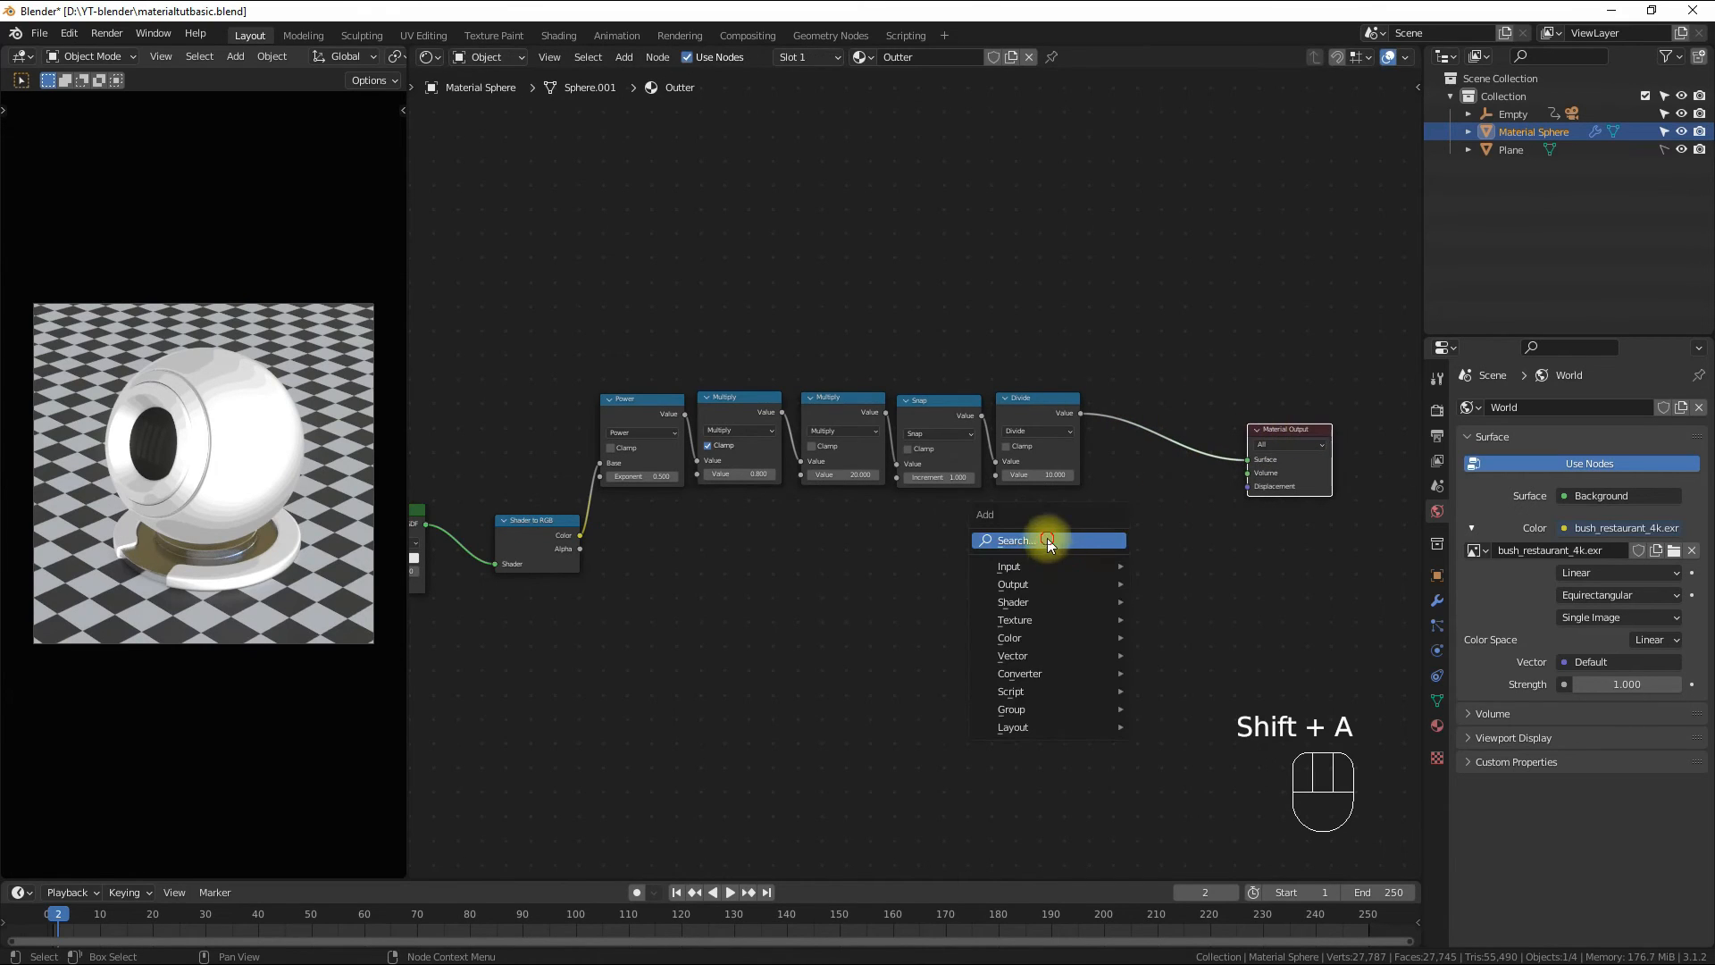
left_click(1042, 563)
type("Hue")
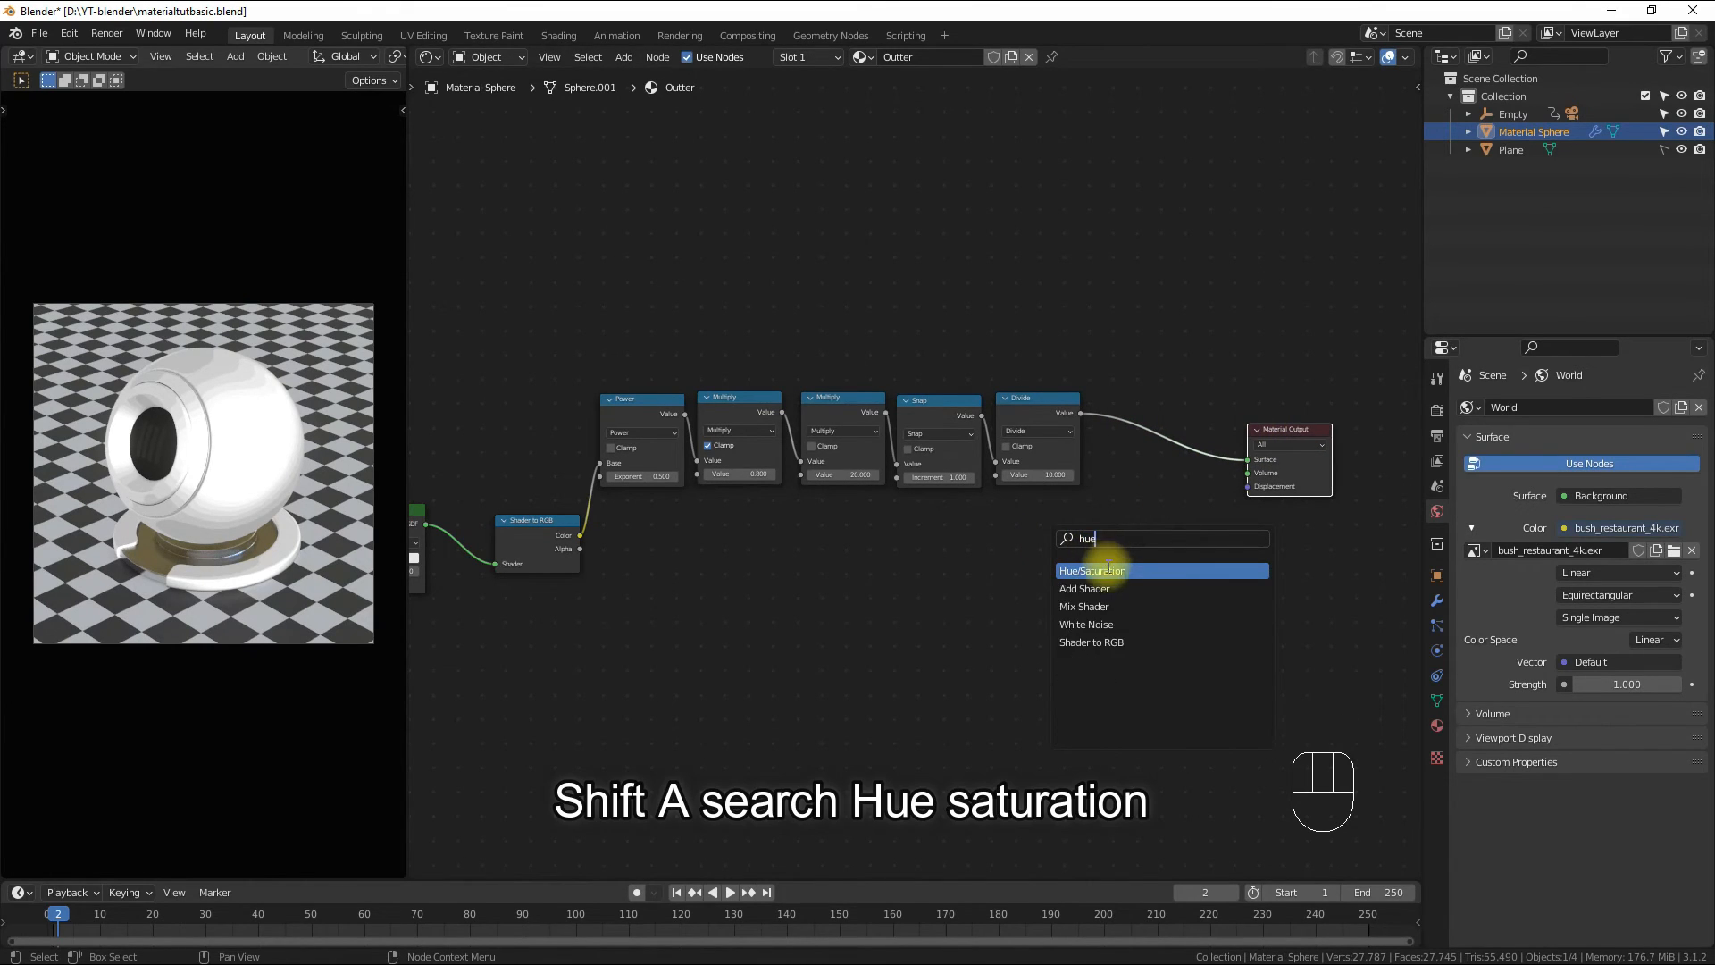
key("Return")
left_click(1147, 424)
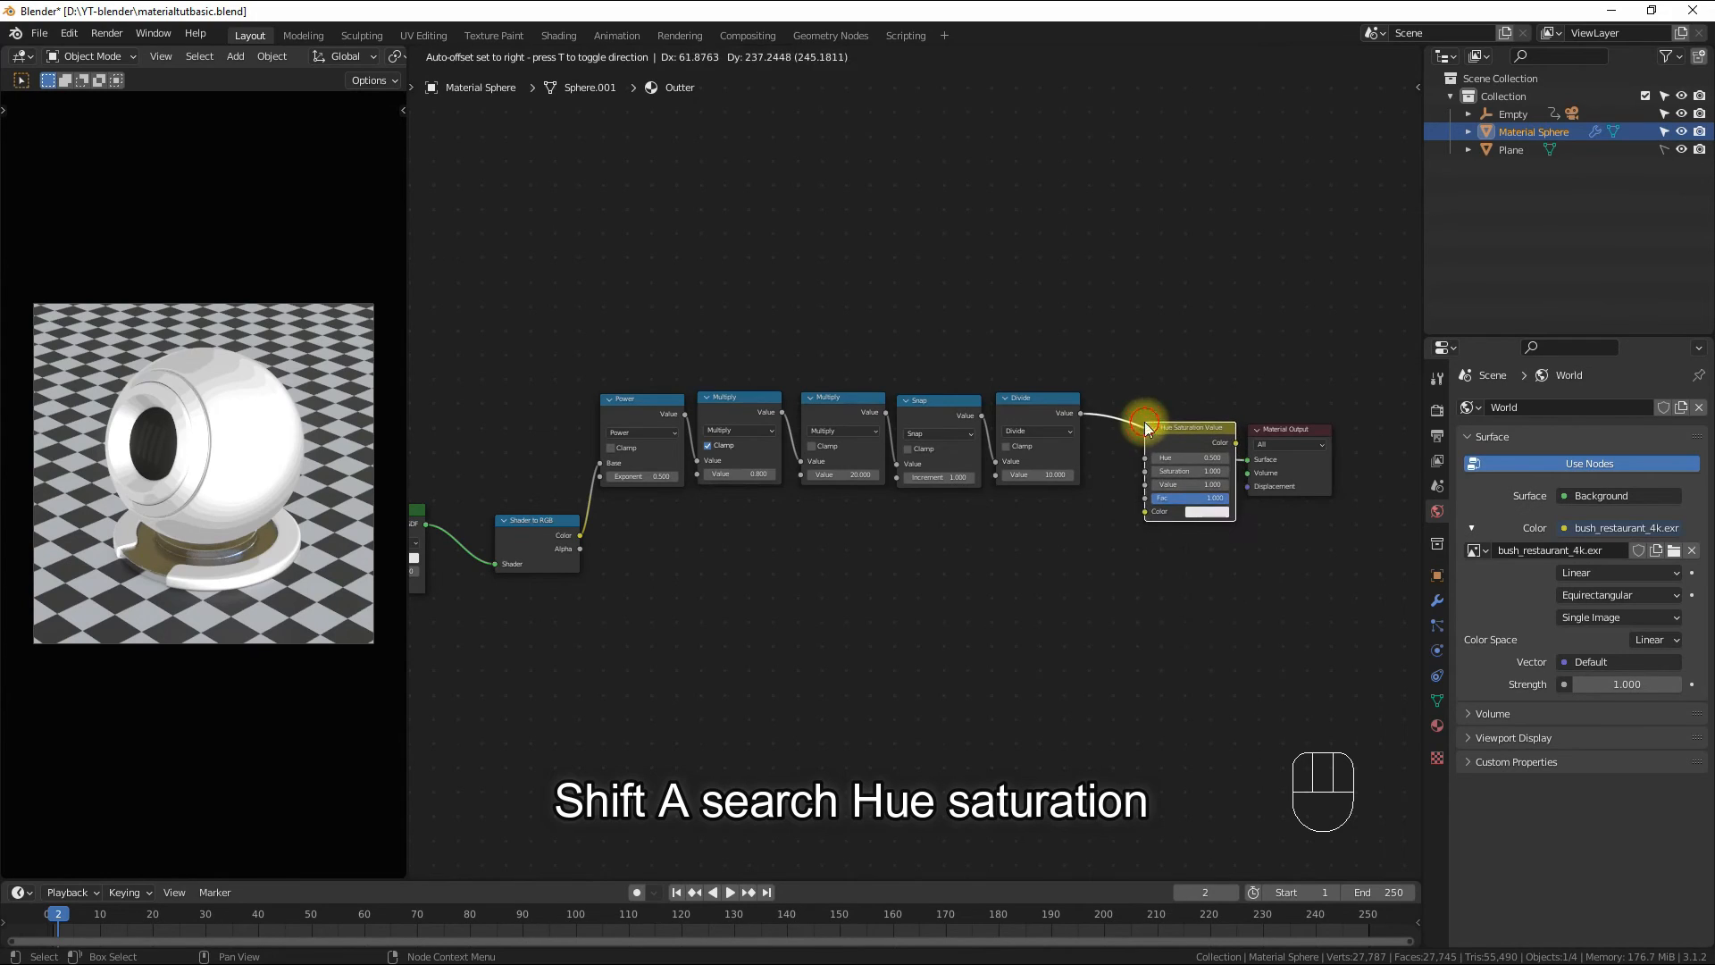
- Connect the Divide node's output to the Hue Saturation Value node's Value input and the Shader to RGB color to its Color input
left_click_drag(1139, 507, 1179, 458)
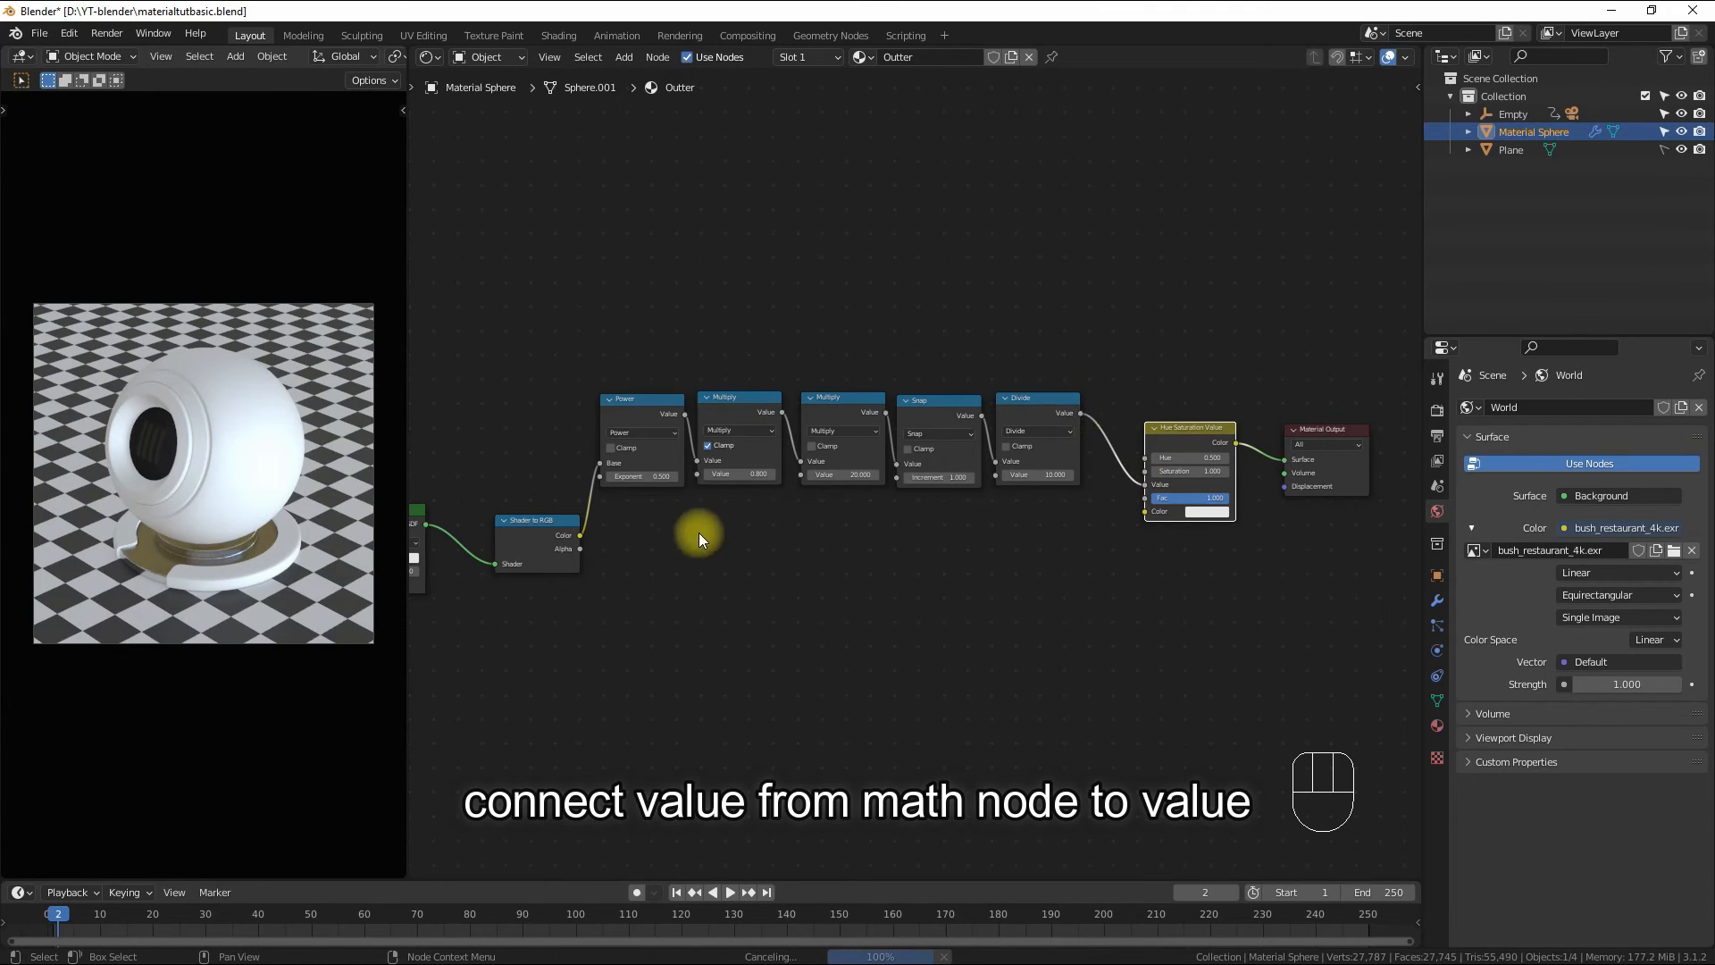
left_click_drag(579, 534, 1145, 512)
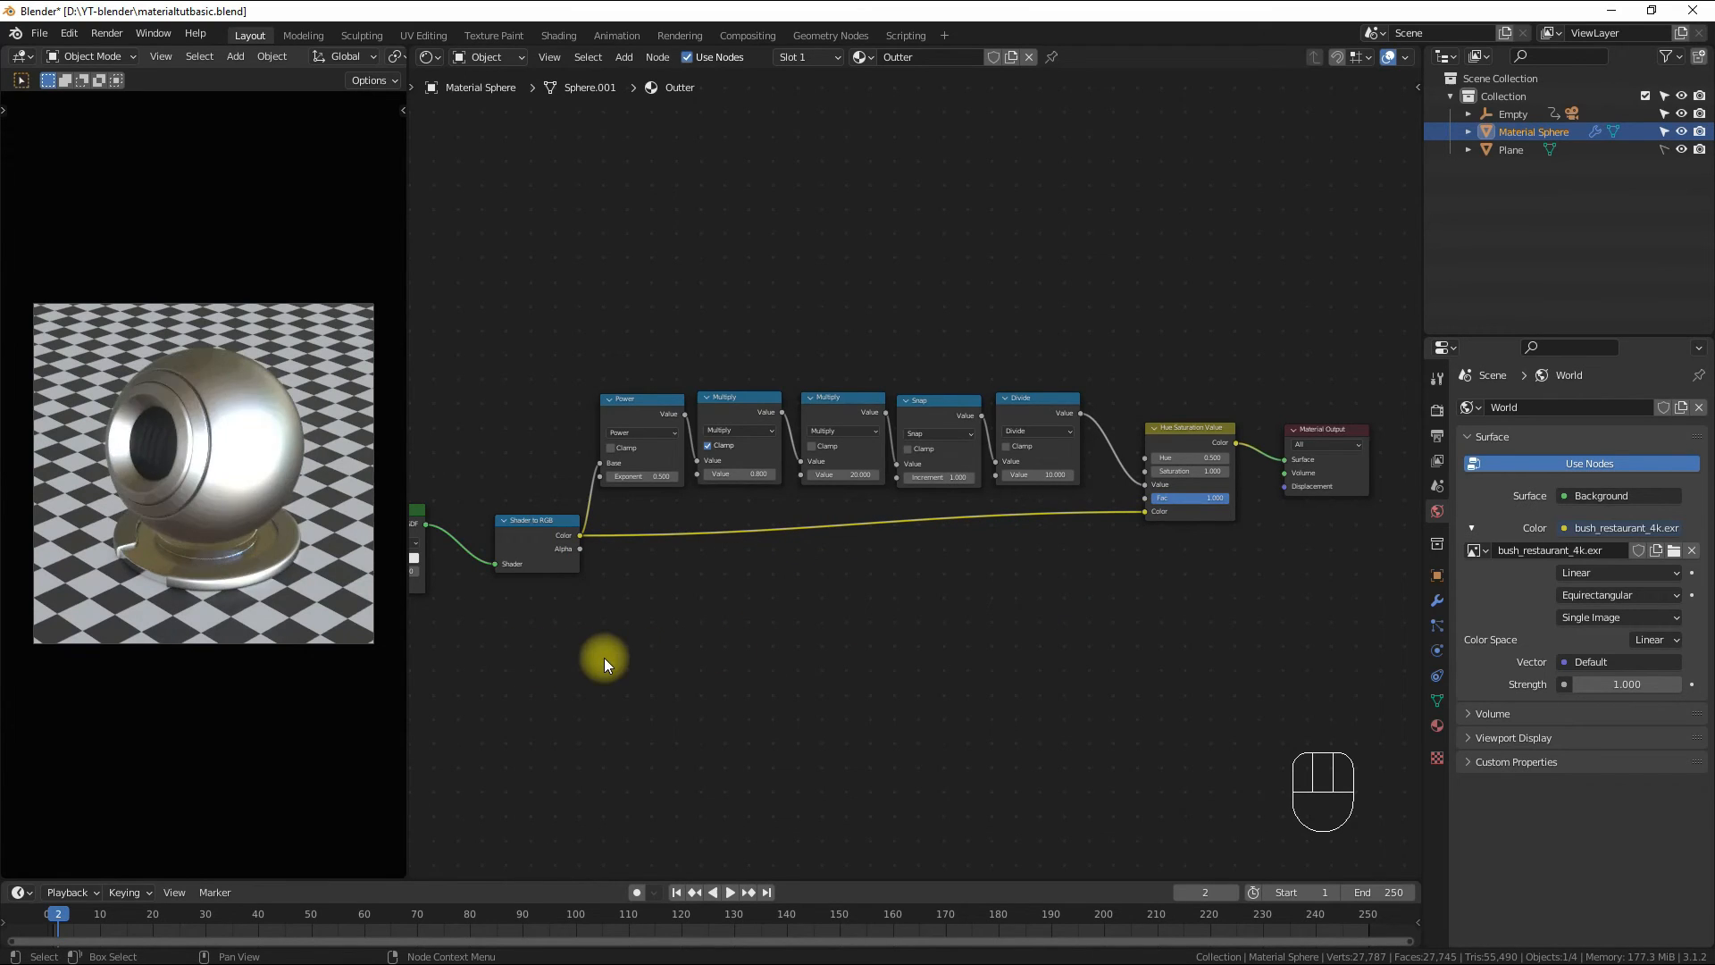
- Change the Glossy BSDF color to light teal and set its roughness to 0.685
scroll(603, 658, "up", 1)
left_click_drag(603, 658, 864, 634, "alt")
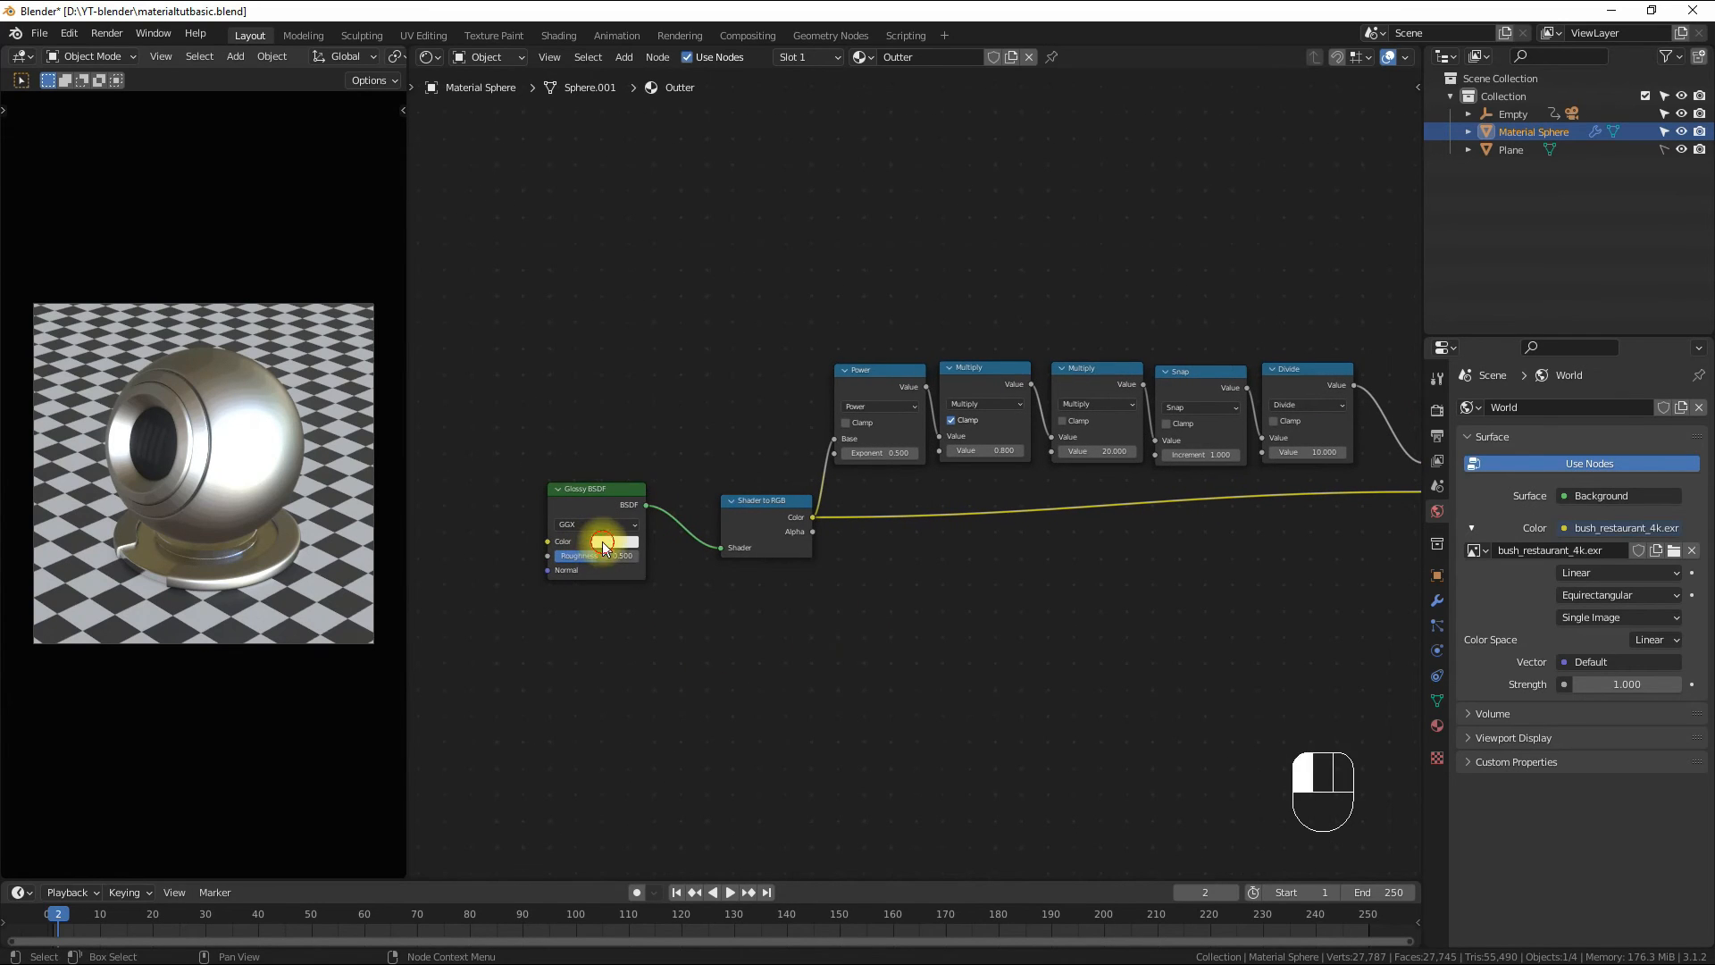
left_click(602, 541)
left_click(656, 390)
left_click_drag(657, 390, 646, 381)
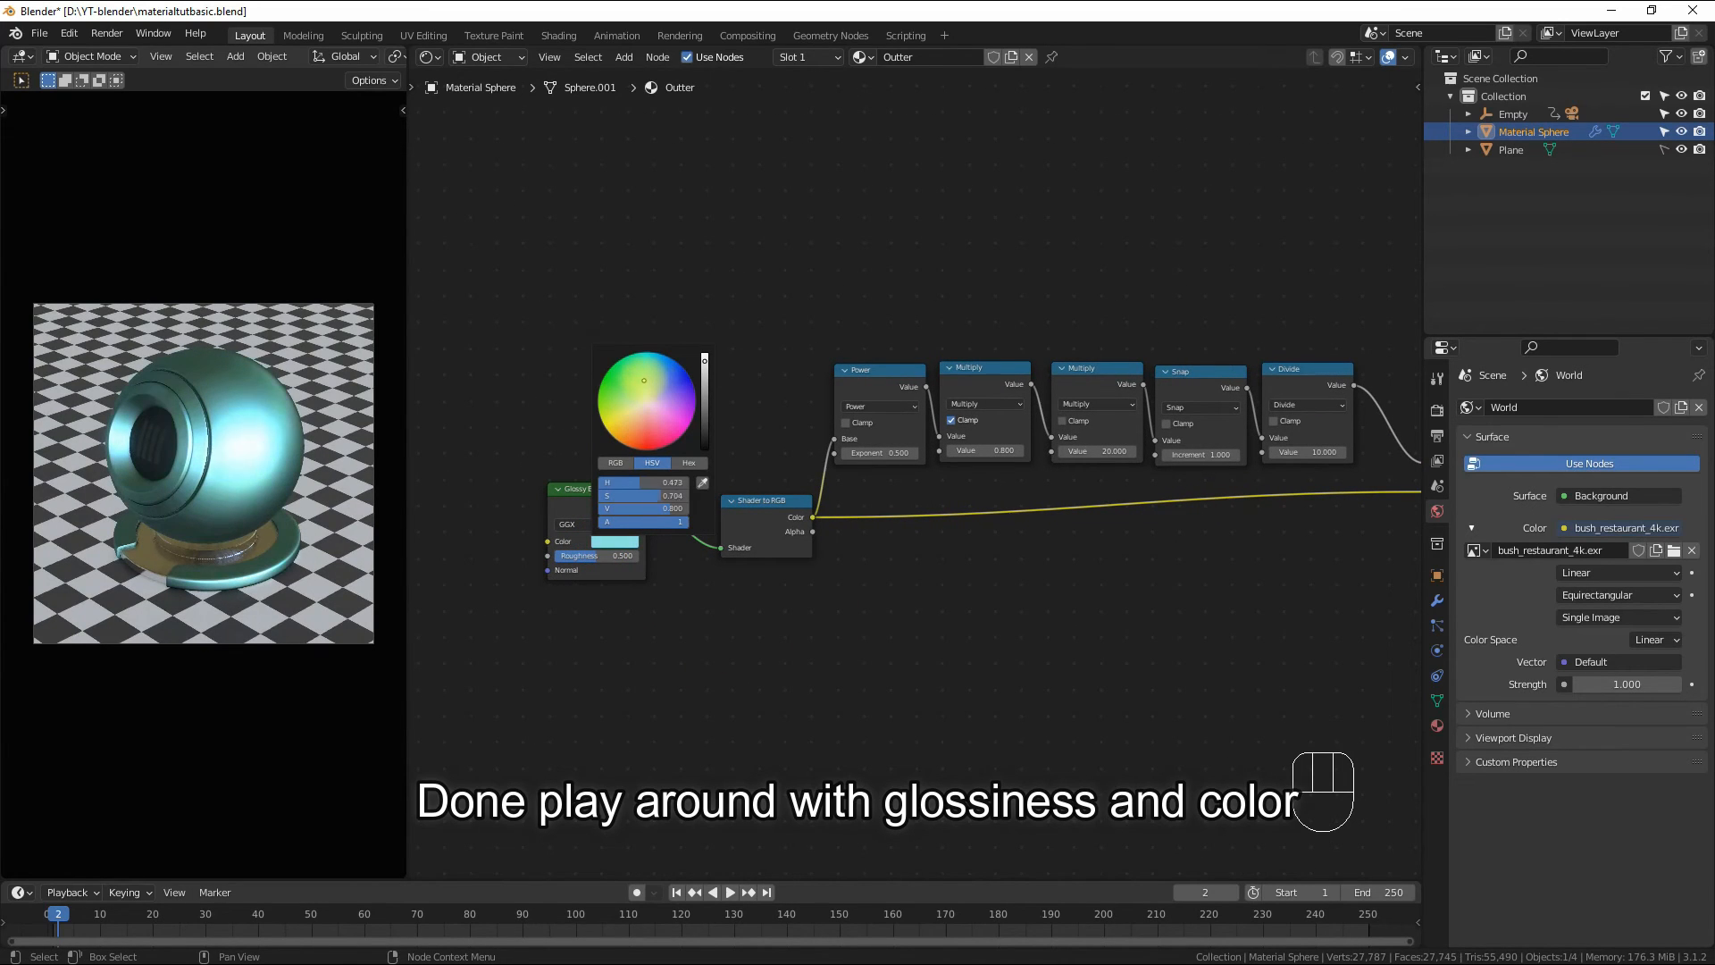
scroll(532, 600, "up", 1)
left_click_drag(568, 569, 469, 585)
scroll(663, 611, "up", 2)
- Play the animation to examine the shader from changing angles and return to the first frame
left_click(754, 636)
key("space")
mouse_move(853, 666)
left_mouse_down()
mouse_move(608, 673)
mouse_move(843, 668)
left_mouse_up()
key("space")
key("space")
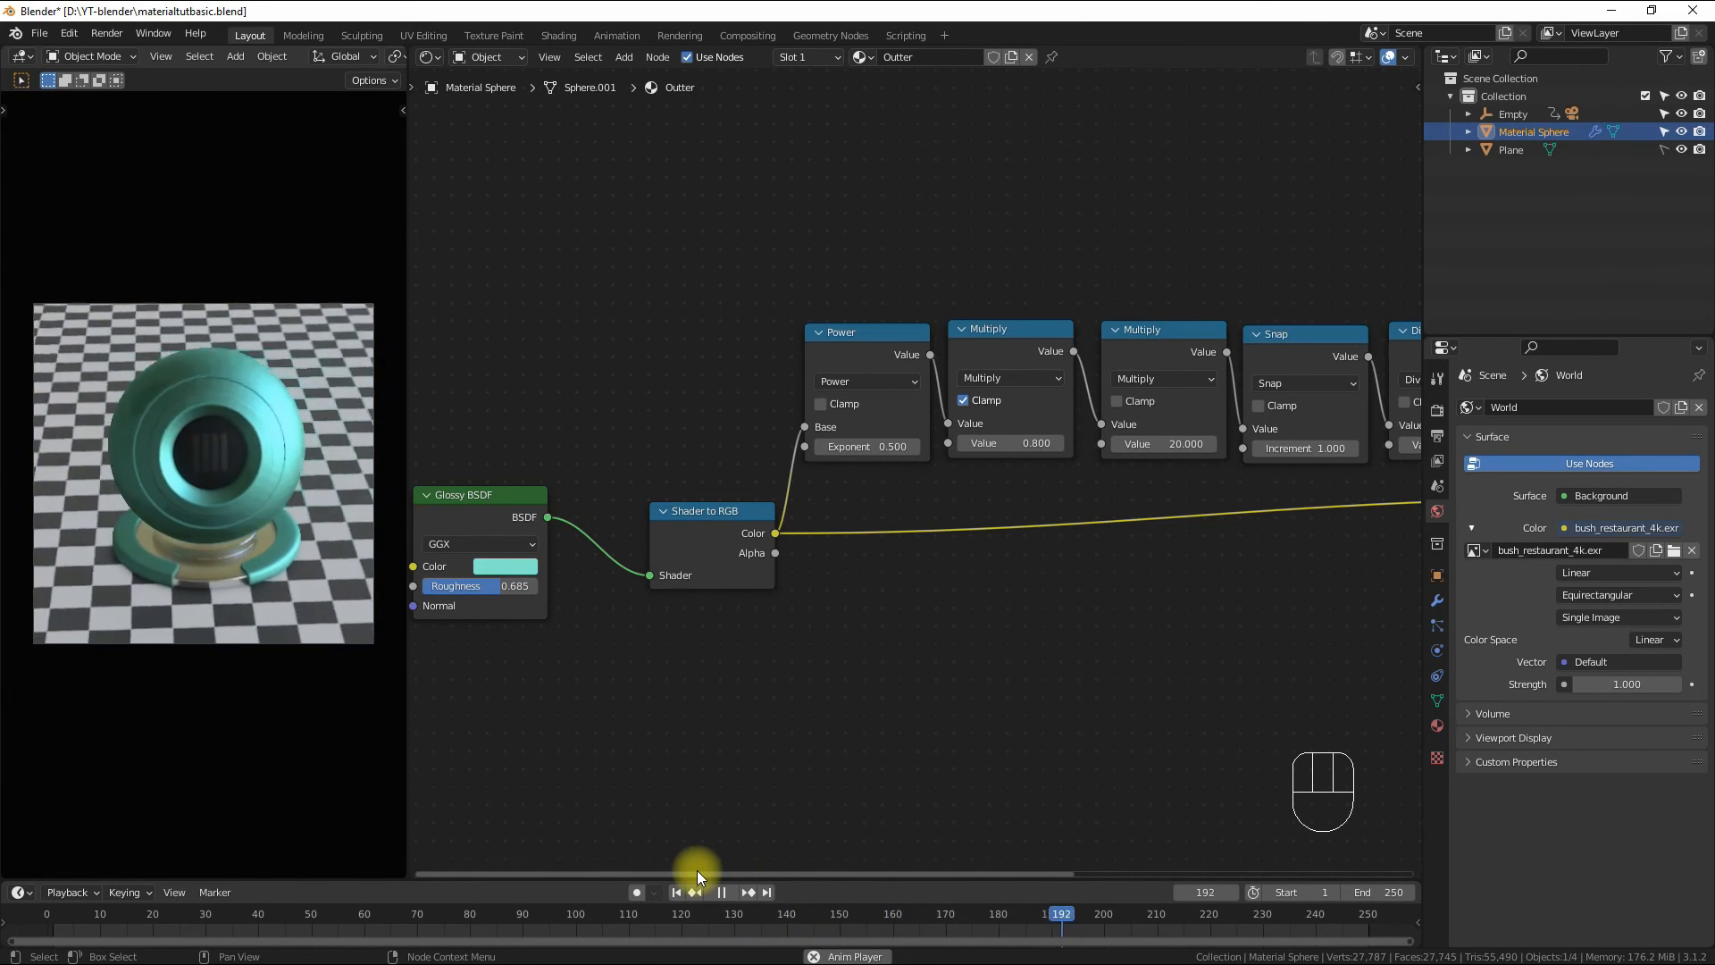
key("space")
left_click(675, 892)
left_click(944, 716)
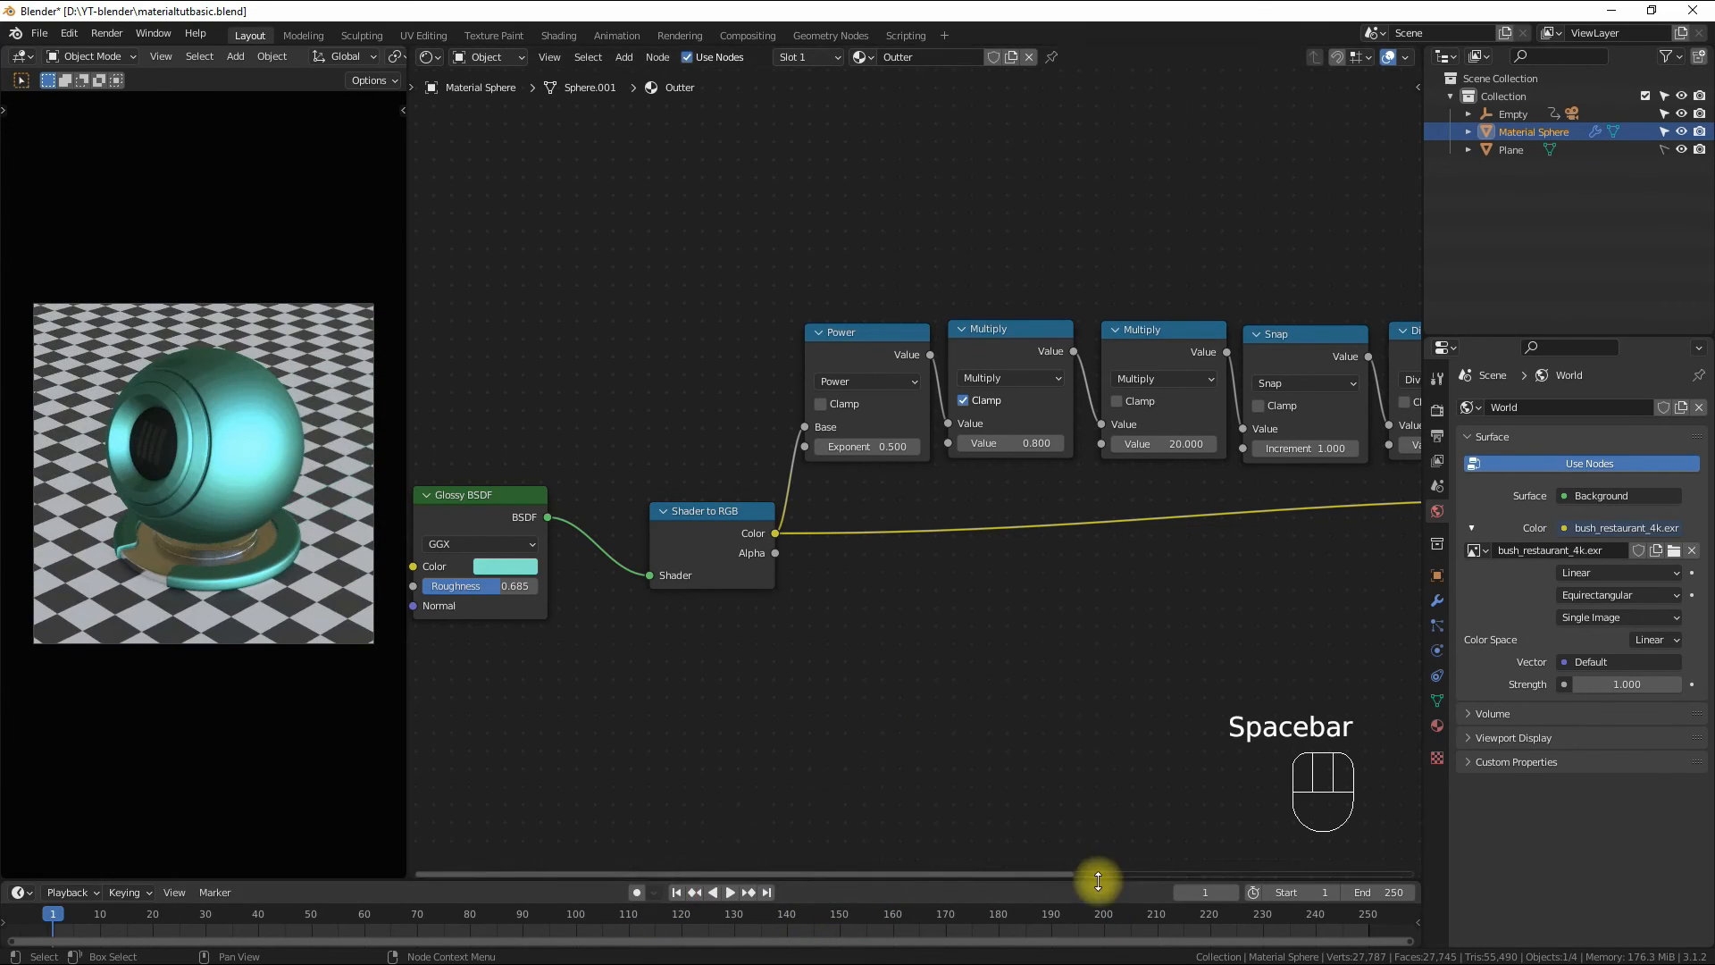
- Set the Snap node's increment to 2 and examine the sphere's shading up close
scroll(1082, 834, "down", 1)
left_click_drag(957, 875, 1149, 877)
scroll(1119, 527, "up", 1)
left_click(1023, 449)
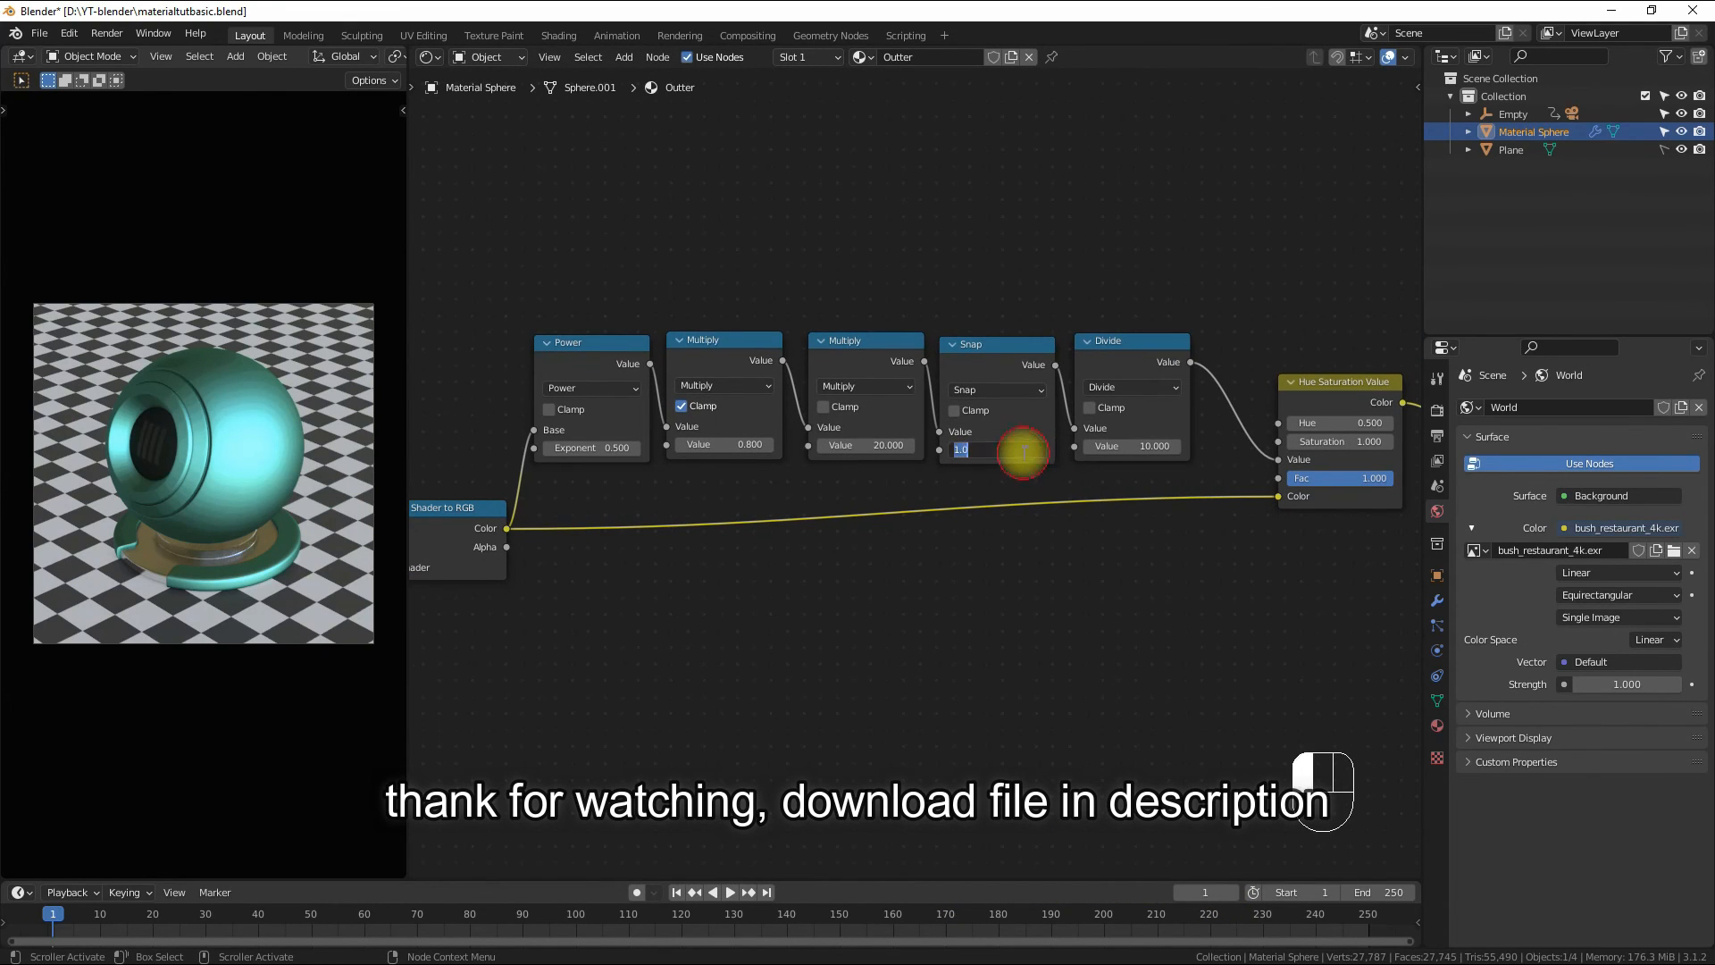
type("2")
key("Return")
scroll(159, 500, "up", 2)
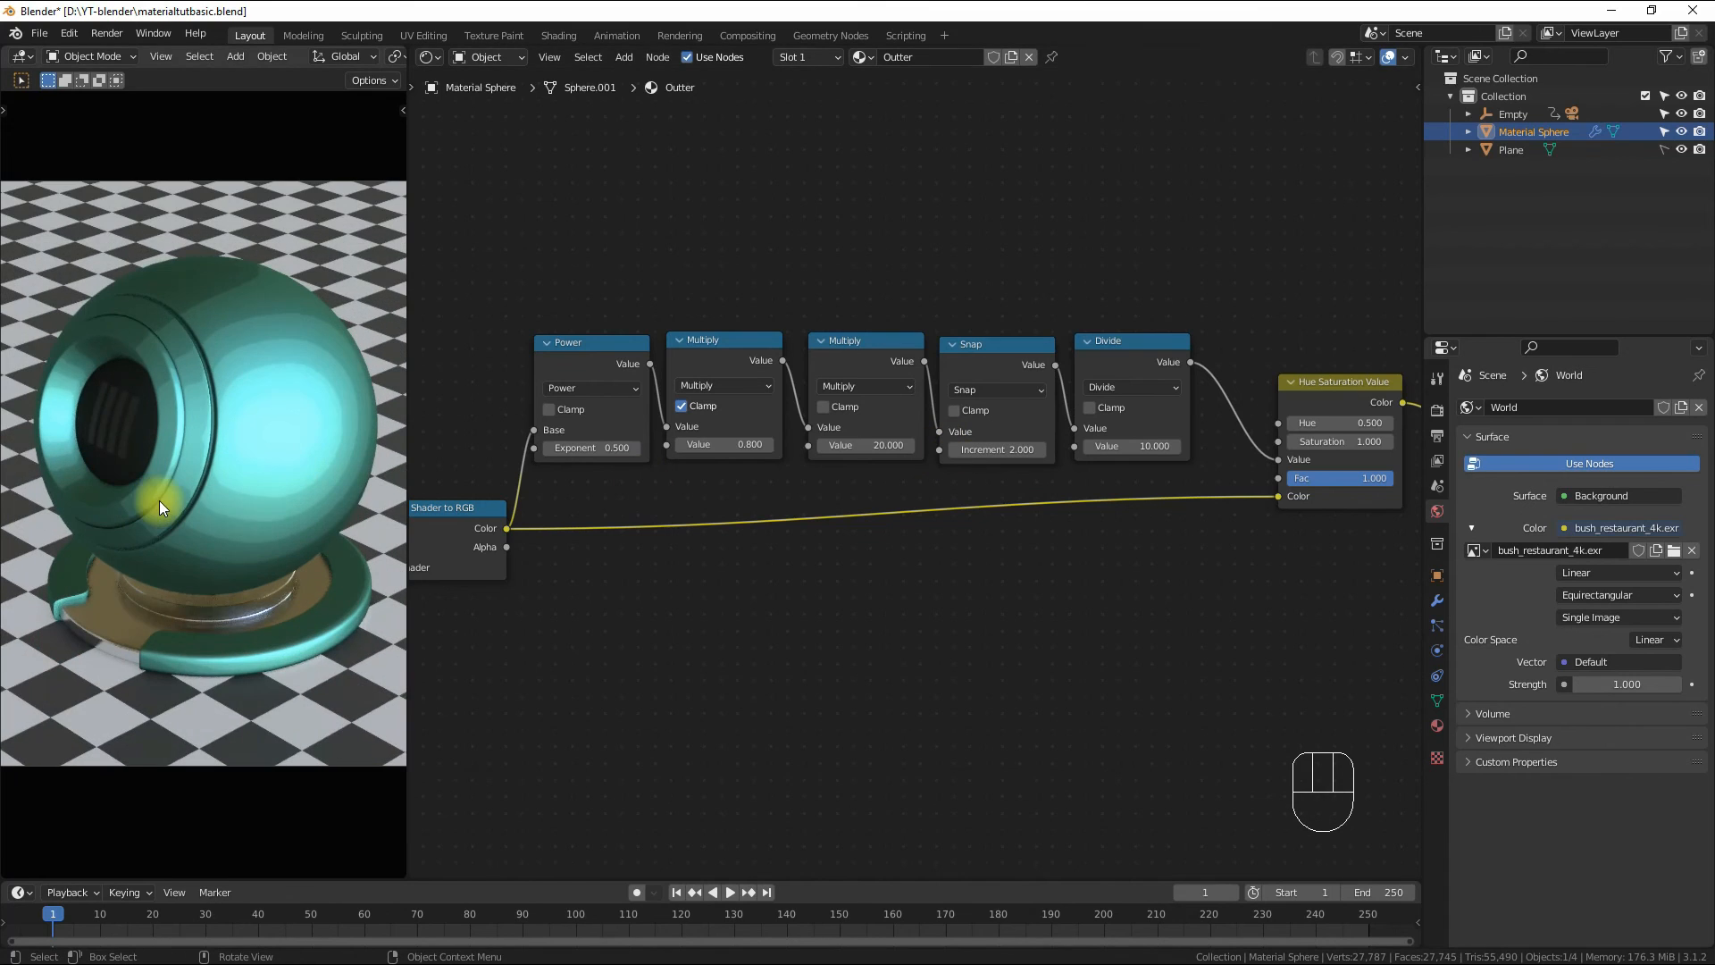